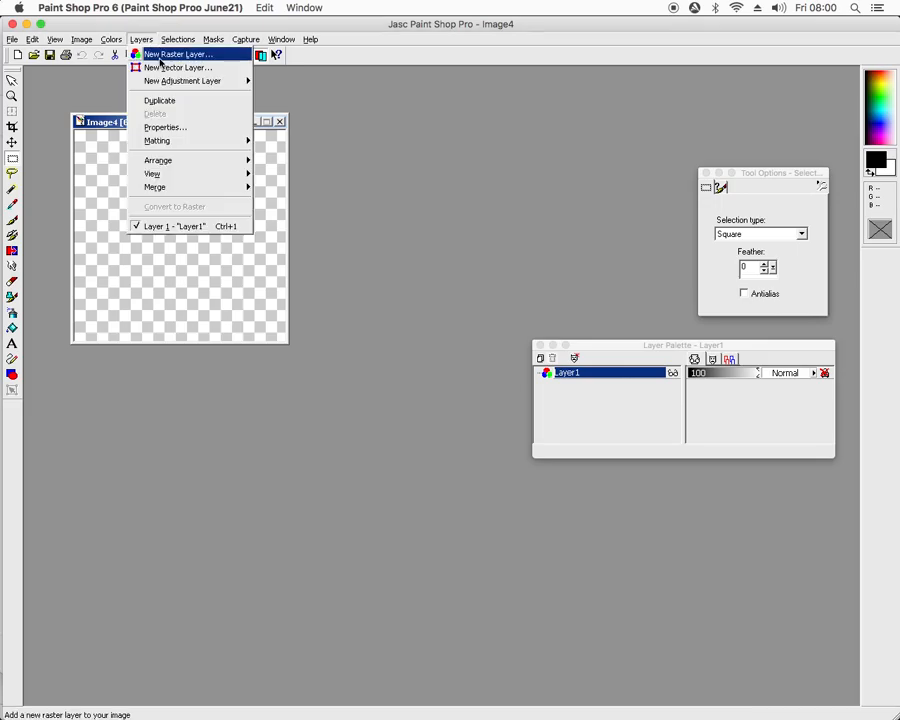
Create a new raster layer named "bkg colour"
text(bkg colour)
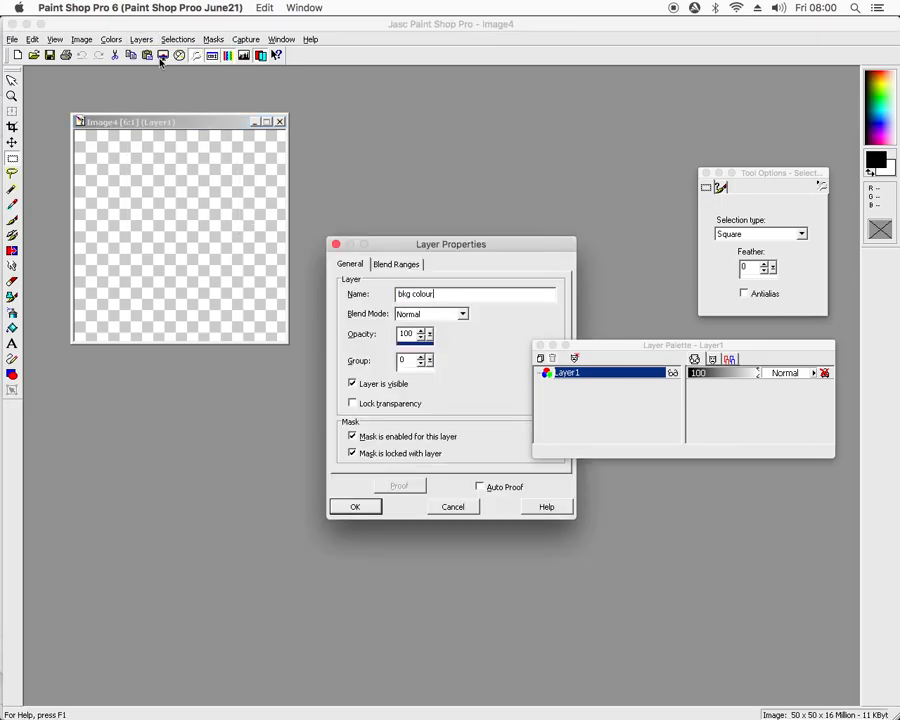
key(Return)
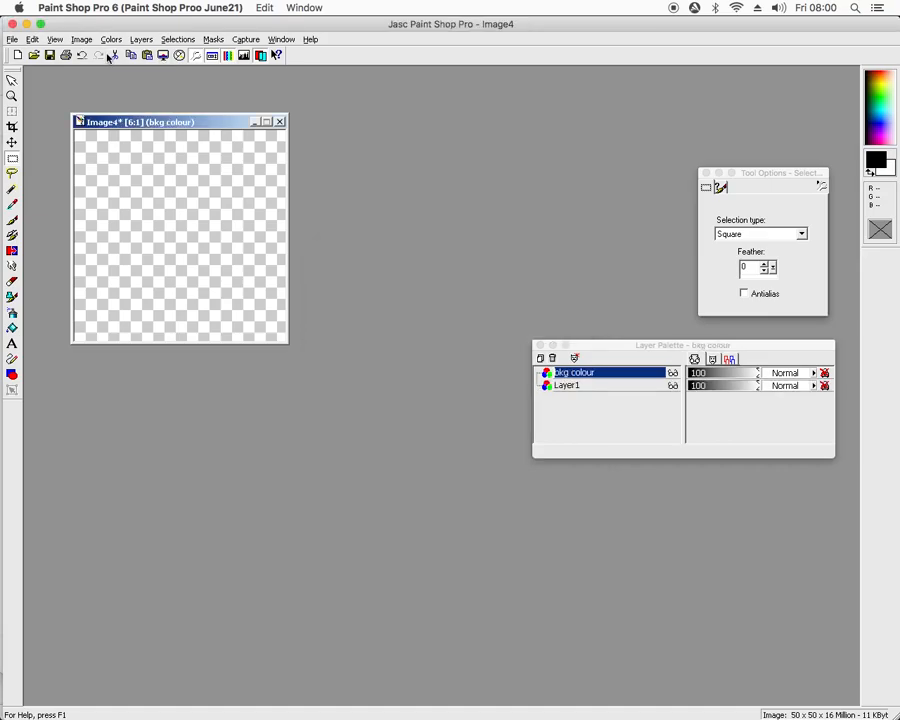
Flood-fill the bkg colour layer with black, using the Solid Color fill style
click(12, 328)
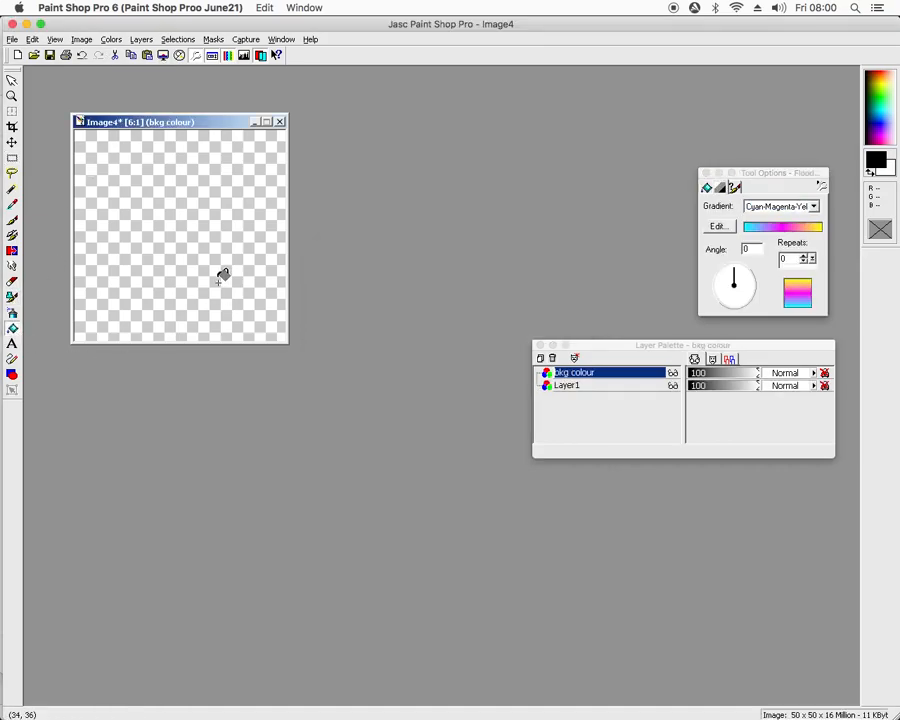
click(232, 190)
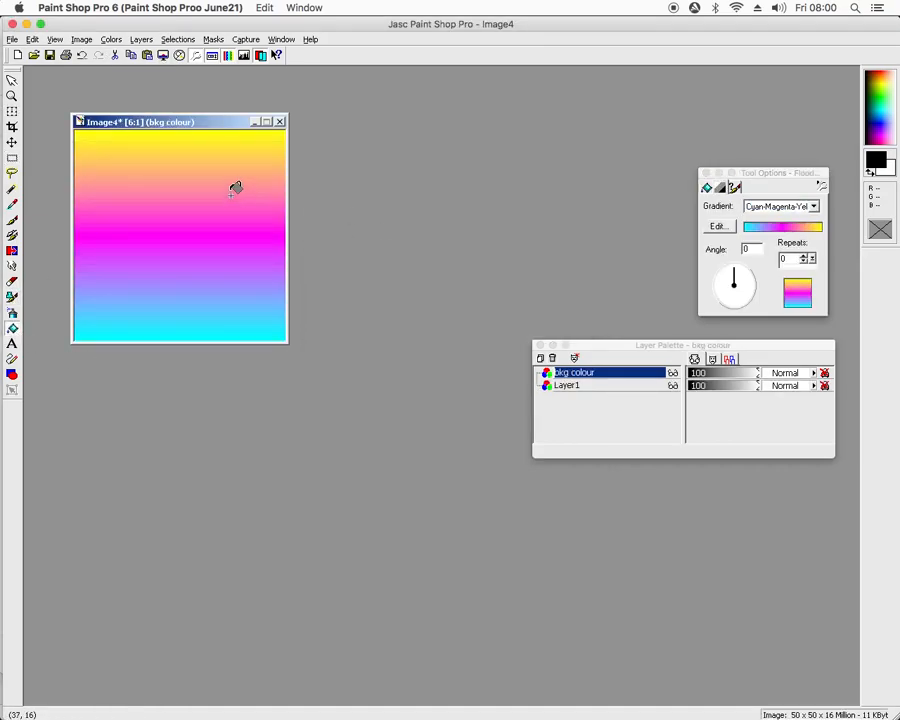
click(82, 55)
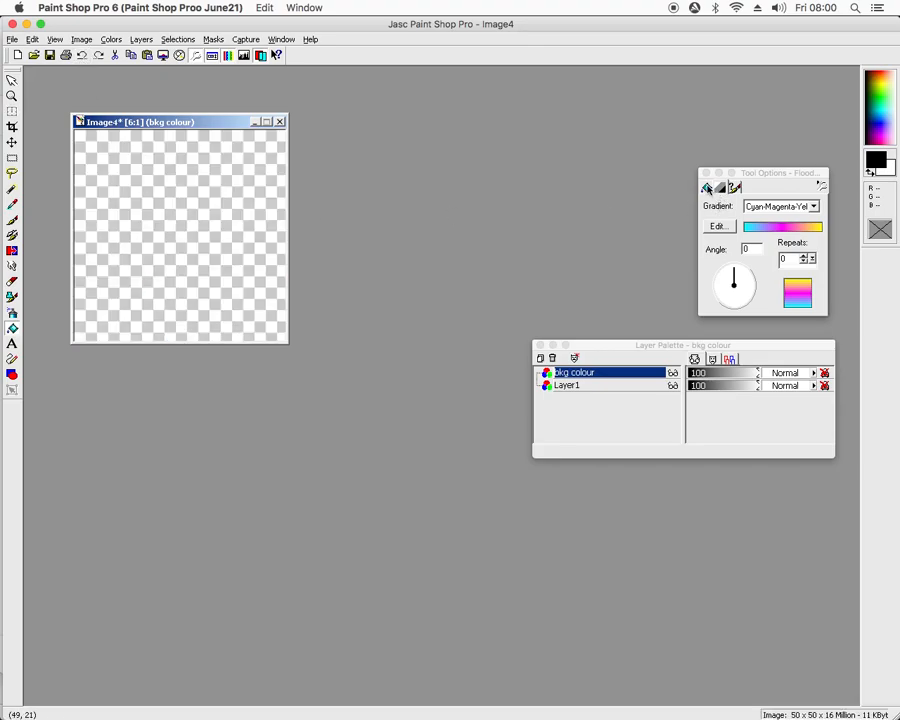
click(706, 188)
click(766, 205)
click(770, 215)
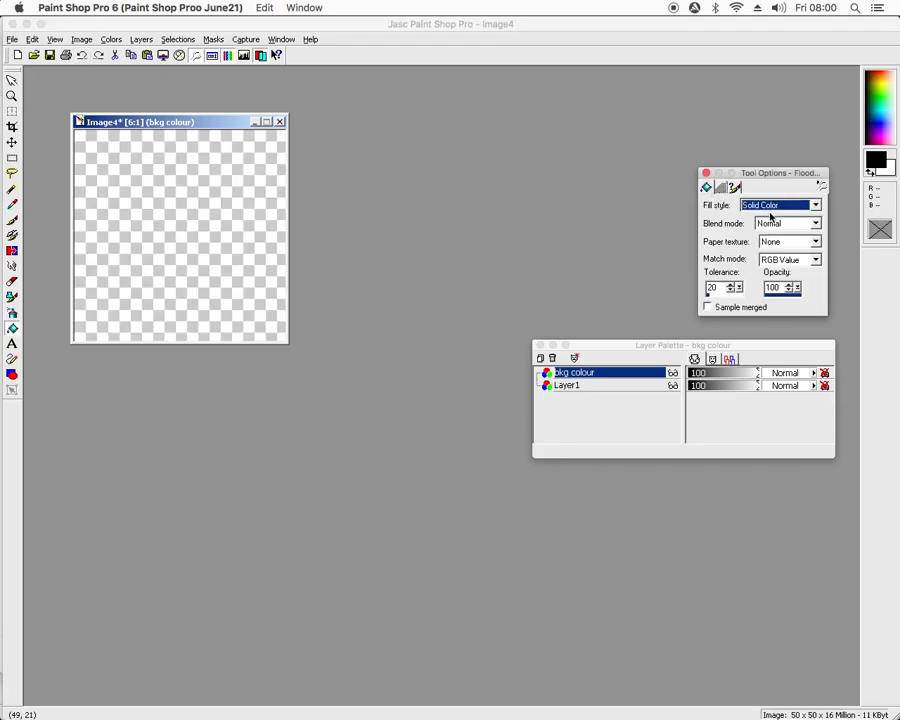
click(169, 230)
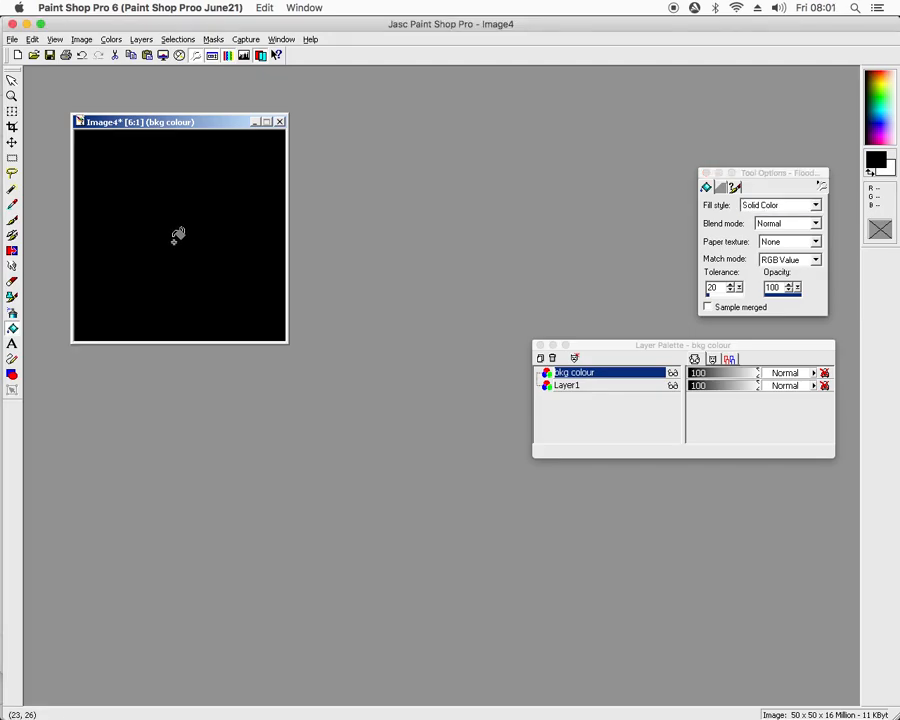
Add a raster layer named "number" above the black background layer
scroll(176, 234, up, 5)
click(140, 40)
click(165, 127)
text(numbe)
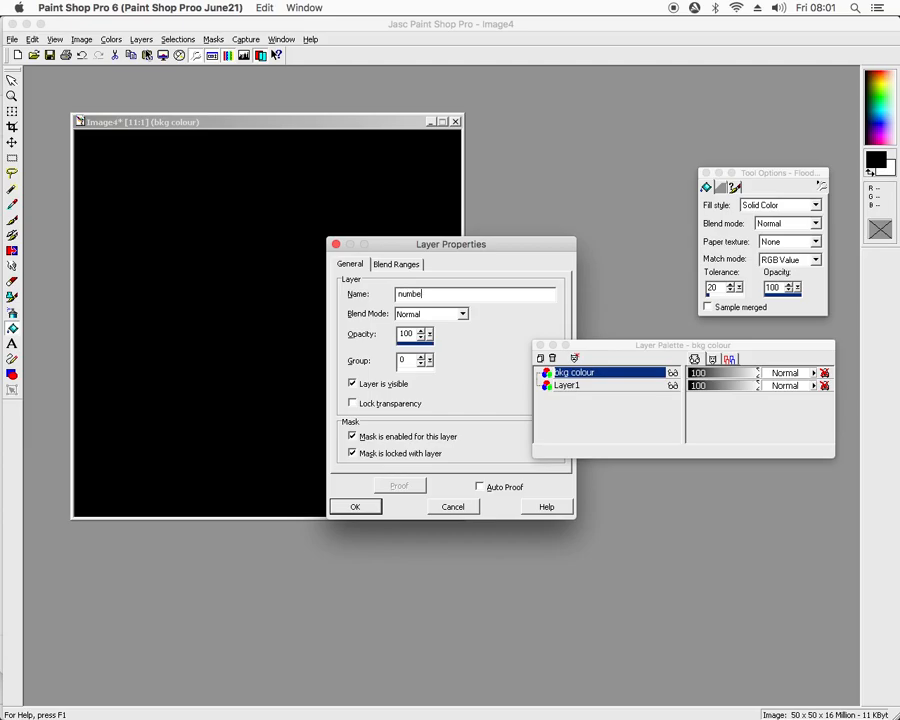
text(r)
key(Return)
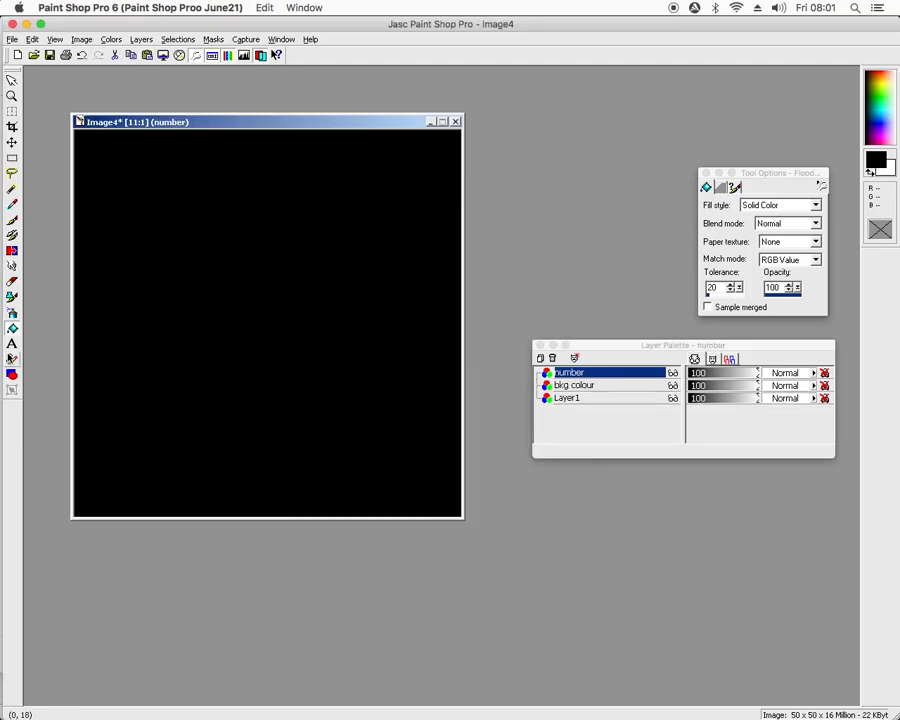
Start a text entry on the number layer and set the font of the 5 to Arial Black
click(12, 343)
click(228, 337)
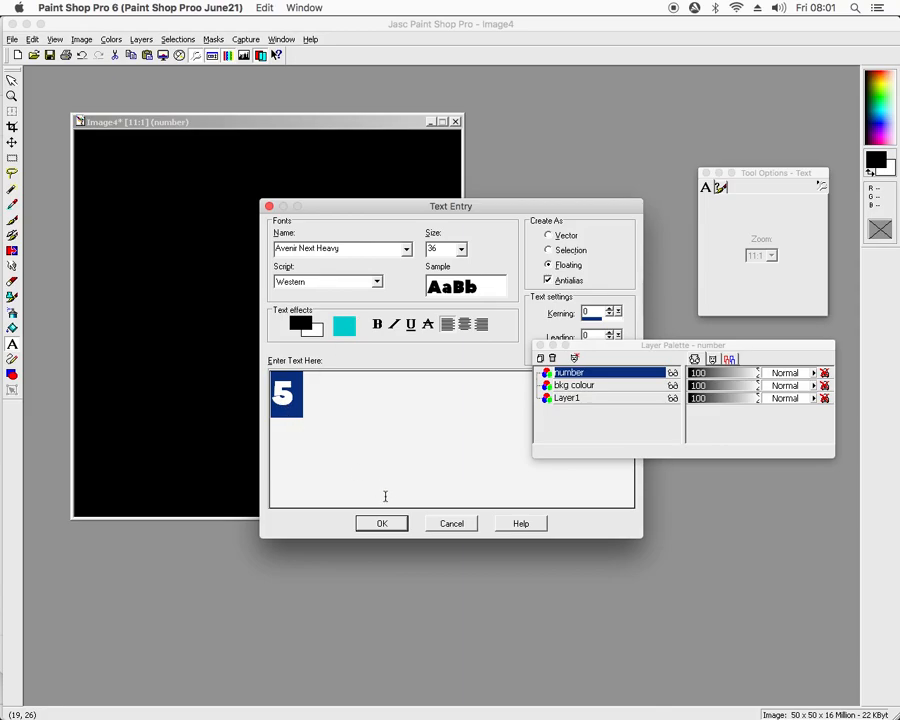
click(406, 250)
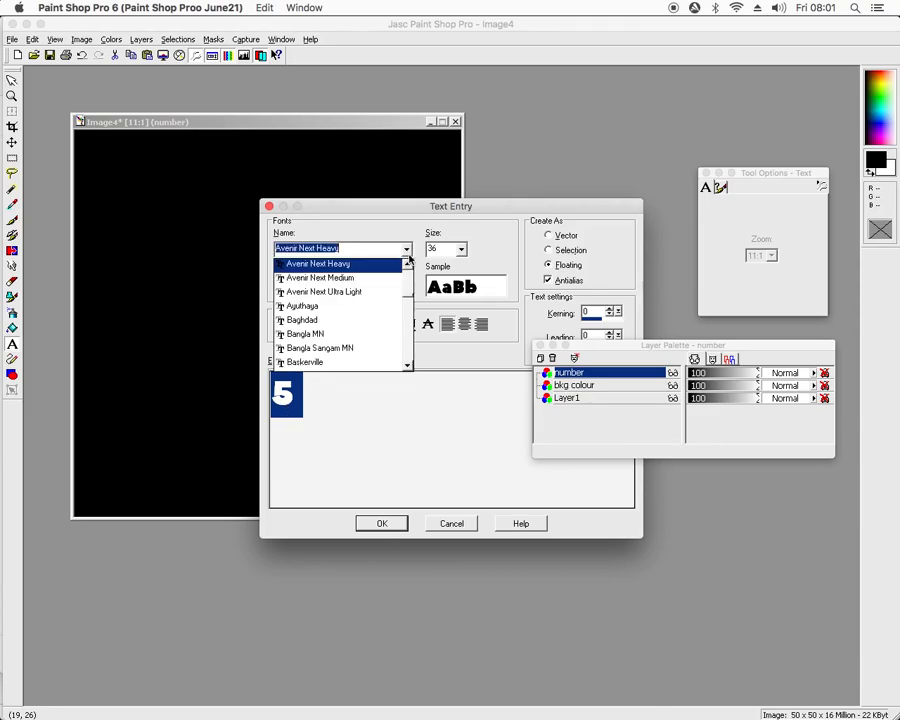
click(370, 319)
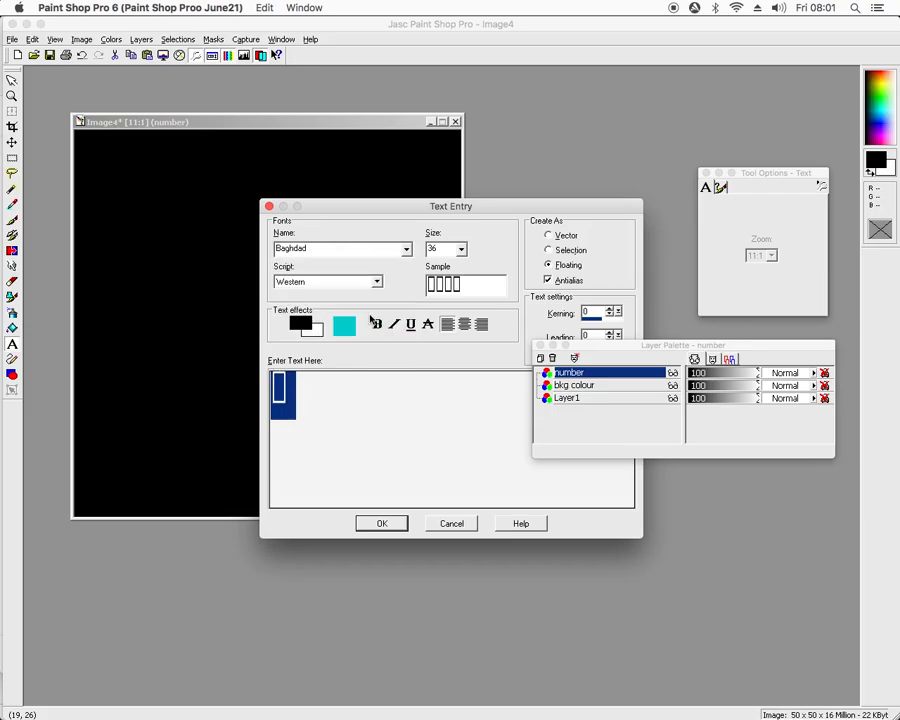
click(406, 250)
scroll(363, 305, up, 5)
scroll(357, 290, up, 3)
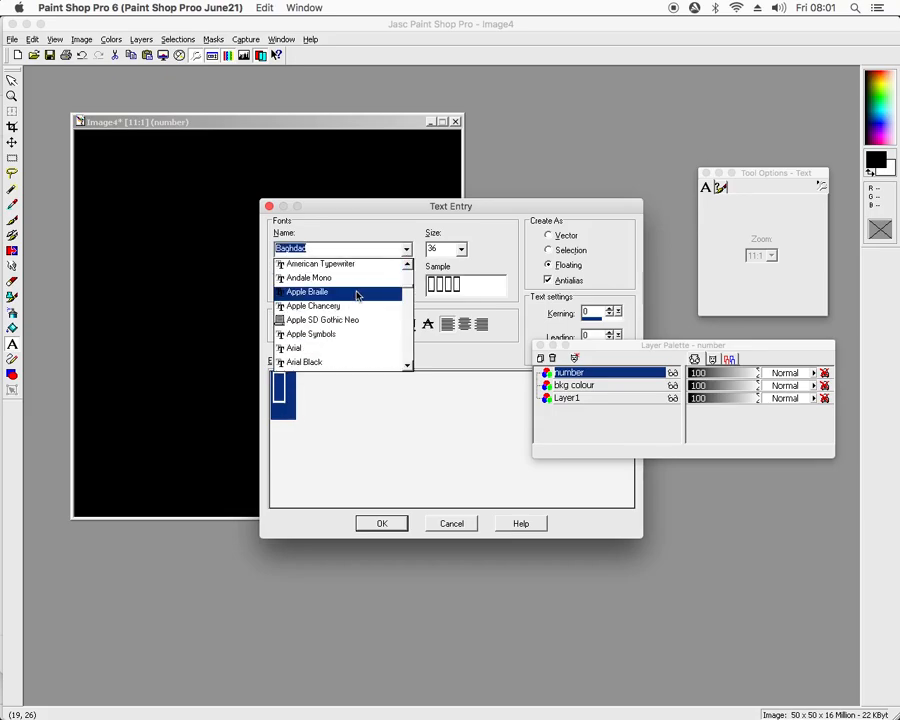
click(357, 292)
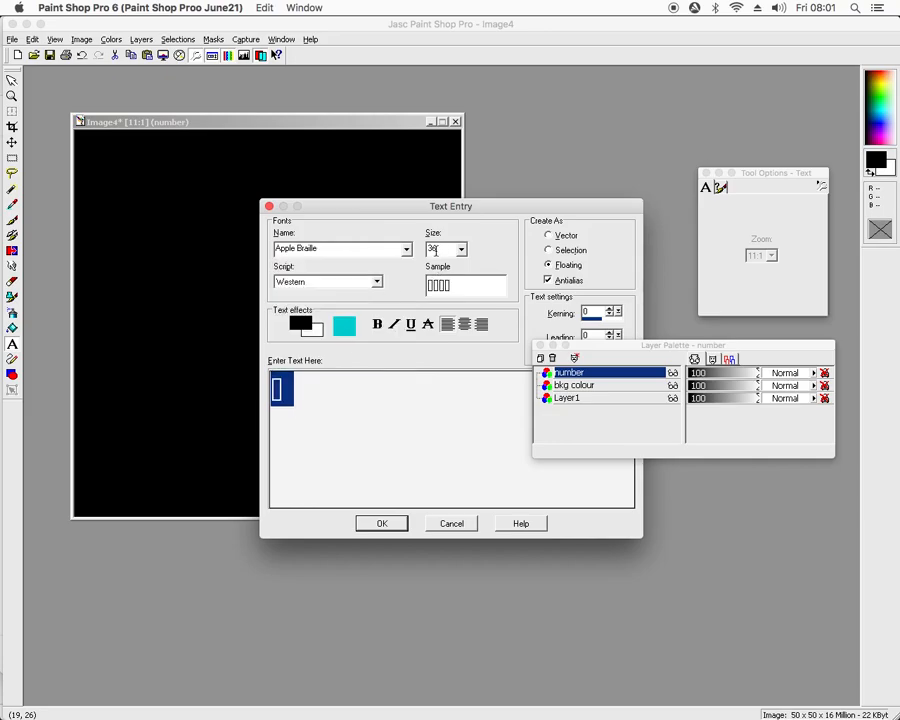
click(406, 252)
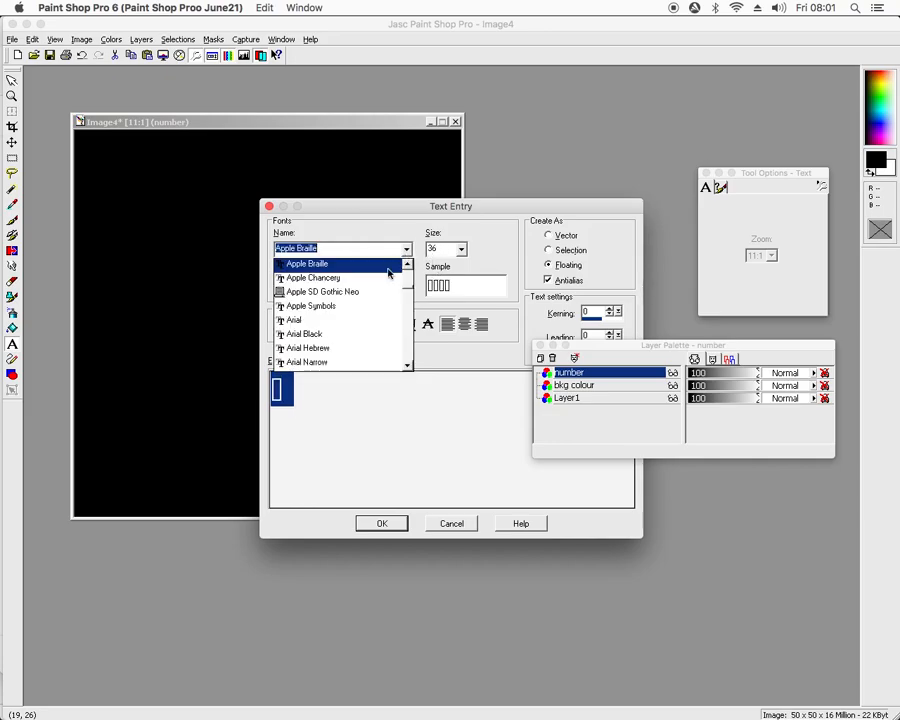
click(363, 334)
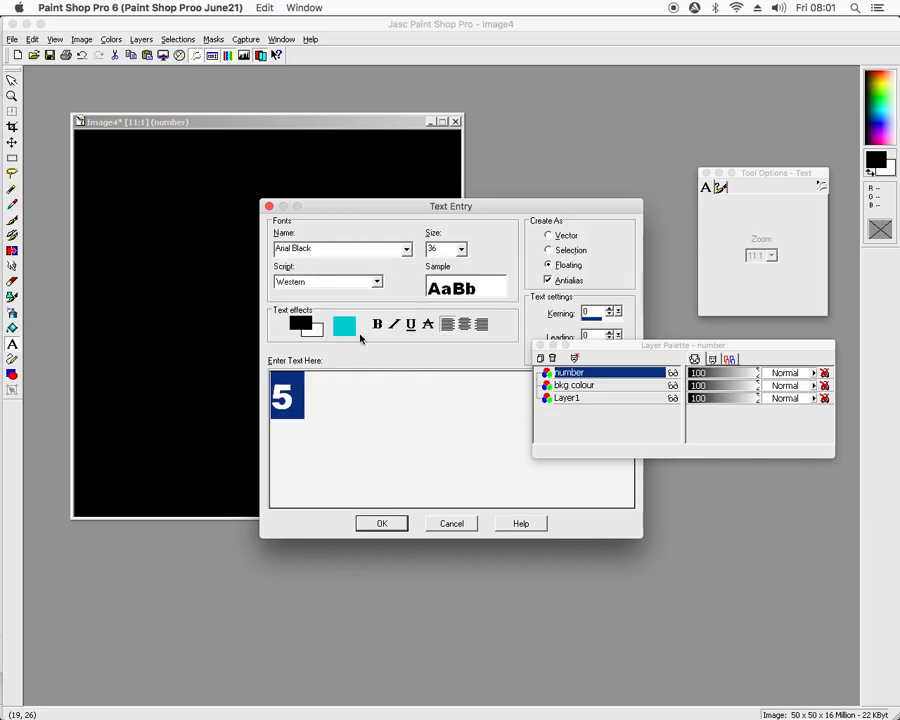
click(381, 523)
drag(317, 313, 282, 428)
key(ctrl+z)
key(ctrl+z)
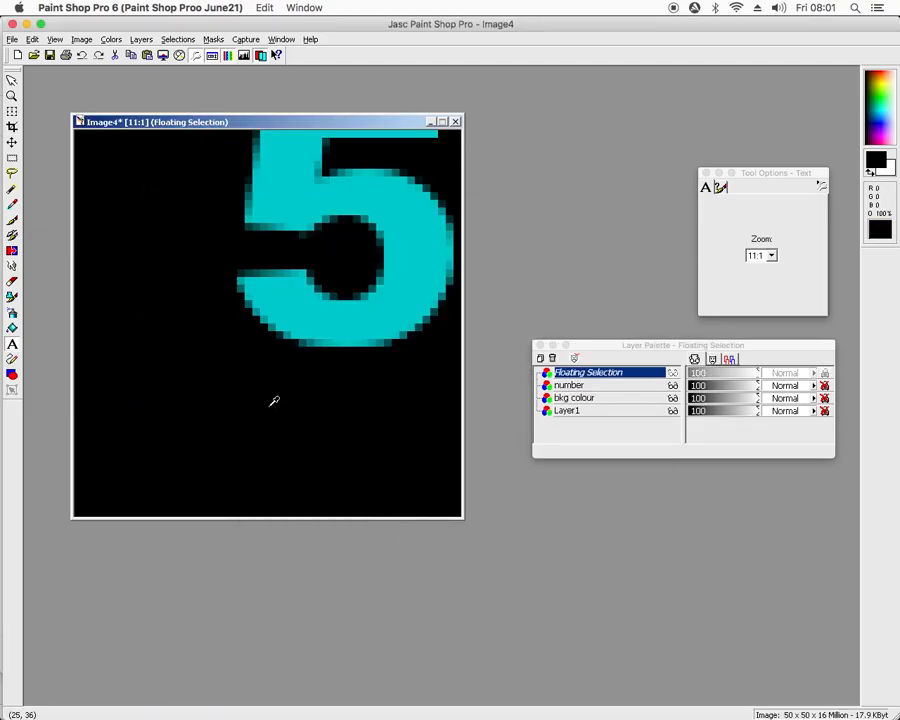
Create the 5 as bold floating text in Arial Black and move it near the middle of the image
click(247, 385)
click(376, 325)
click(381, 525)
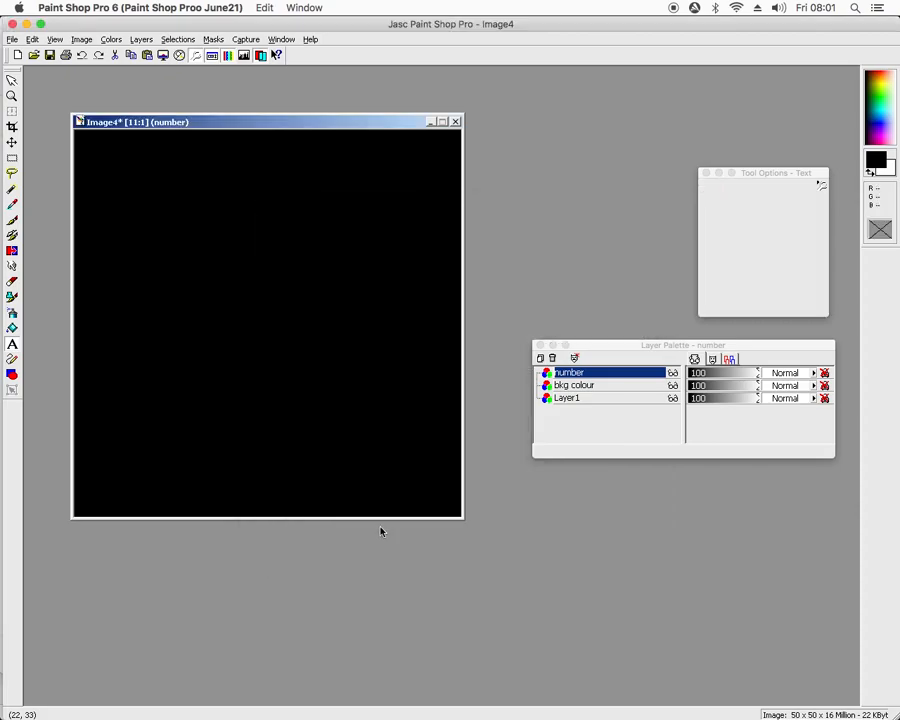
drag(434, 344, 302, 380)
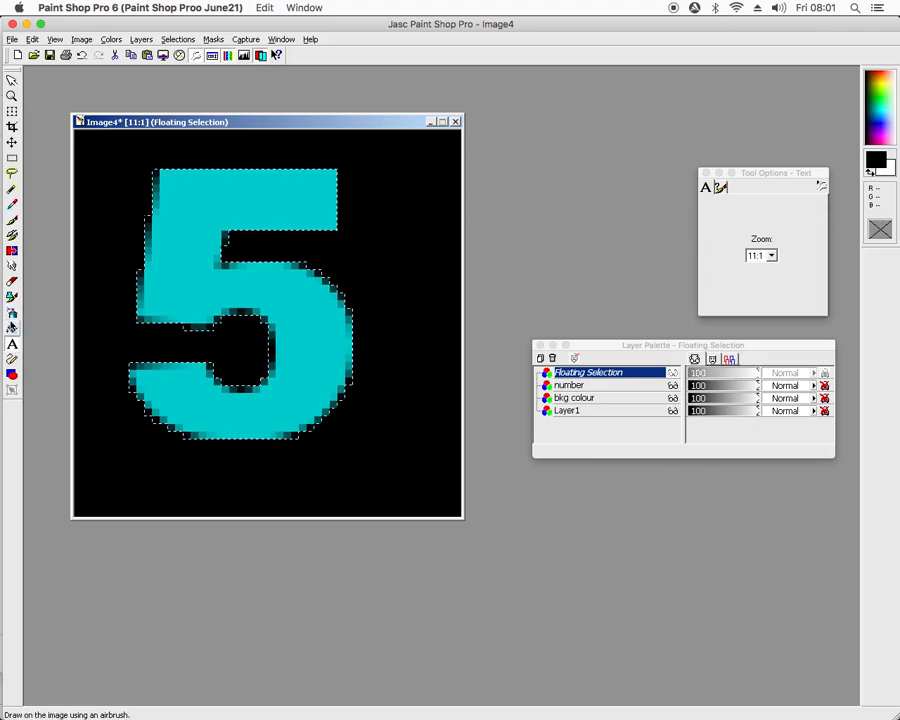
Flood-fill the floating 5 with the Linear Gradient fill style and deselect it onto the number layer
click(12, 328)
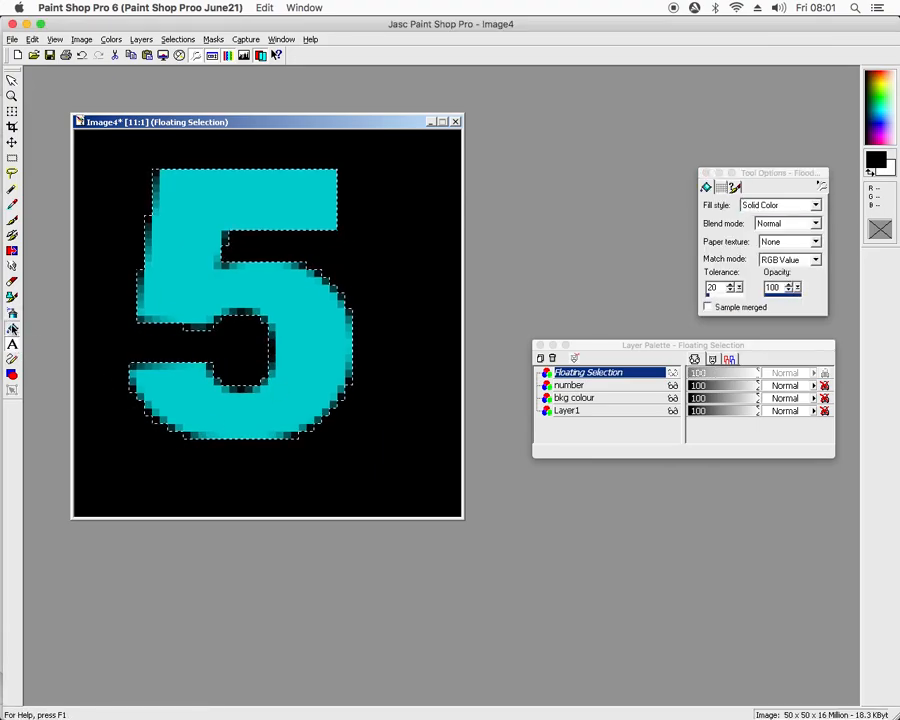
click(788, 204)
click(754, 233)
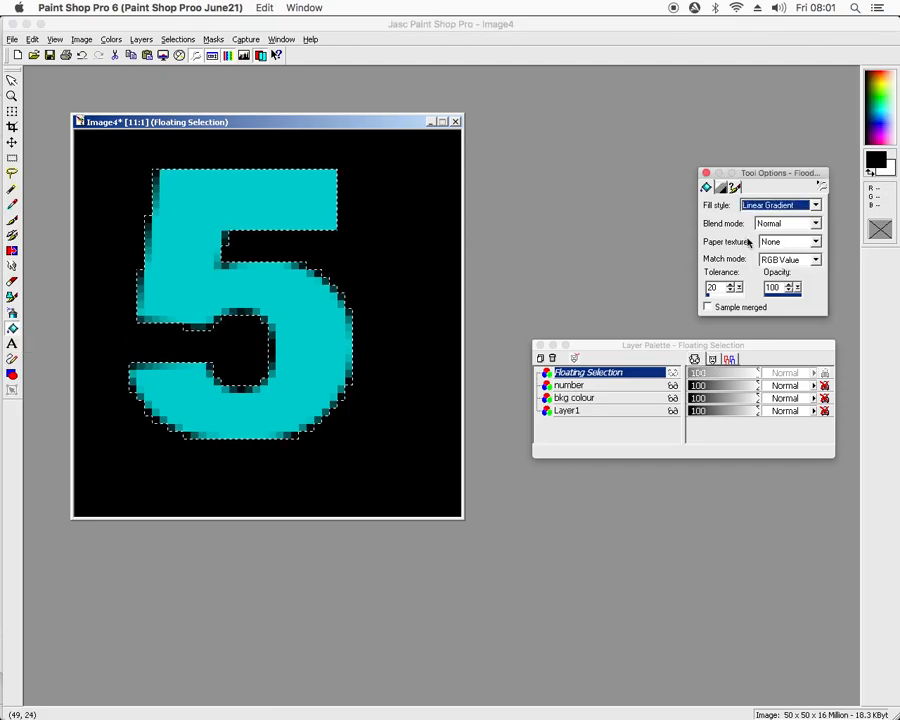
click(335, 323)
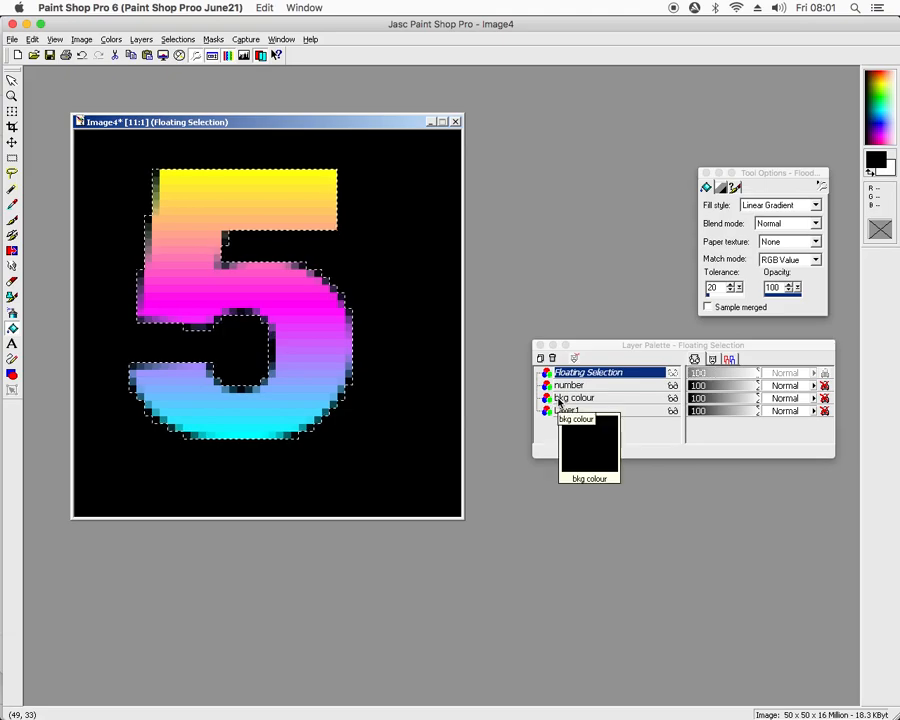
key(ctrl+d)
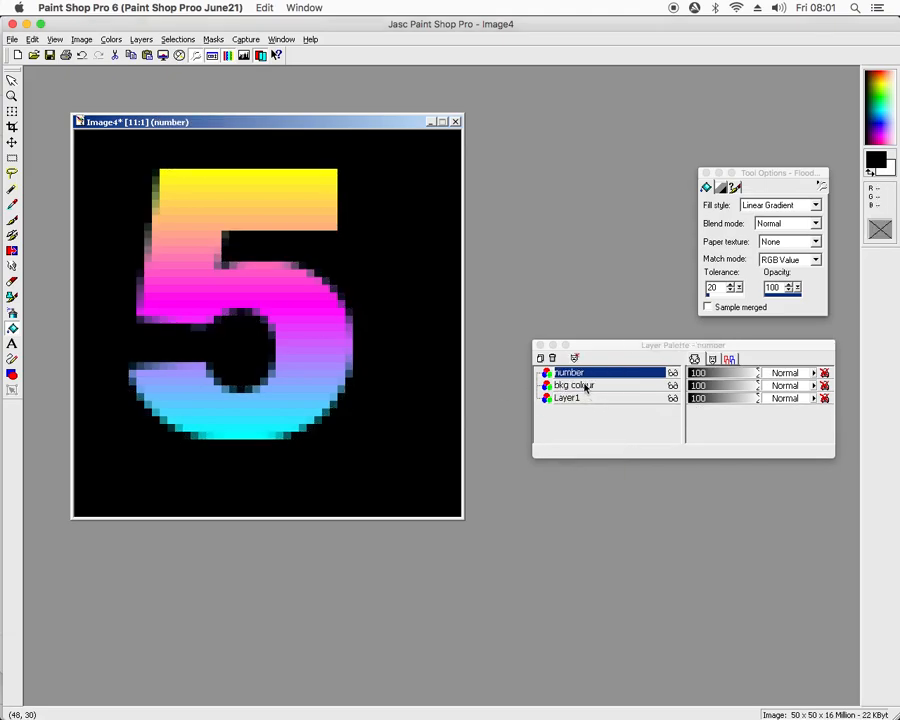
Add a raster layer named "lower number" directly above the bkg colour layer
click(578, 386)
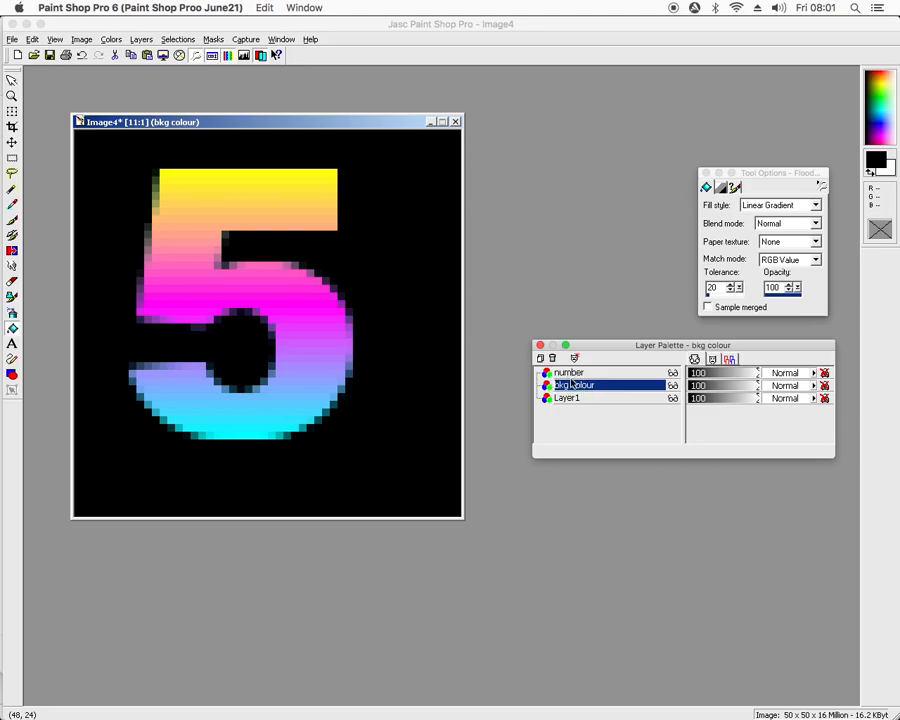
click(138, 39)
click(151, 55)
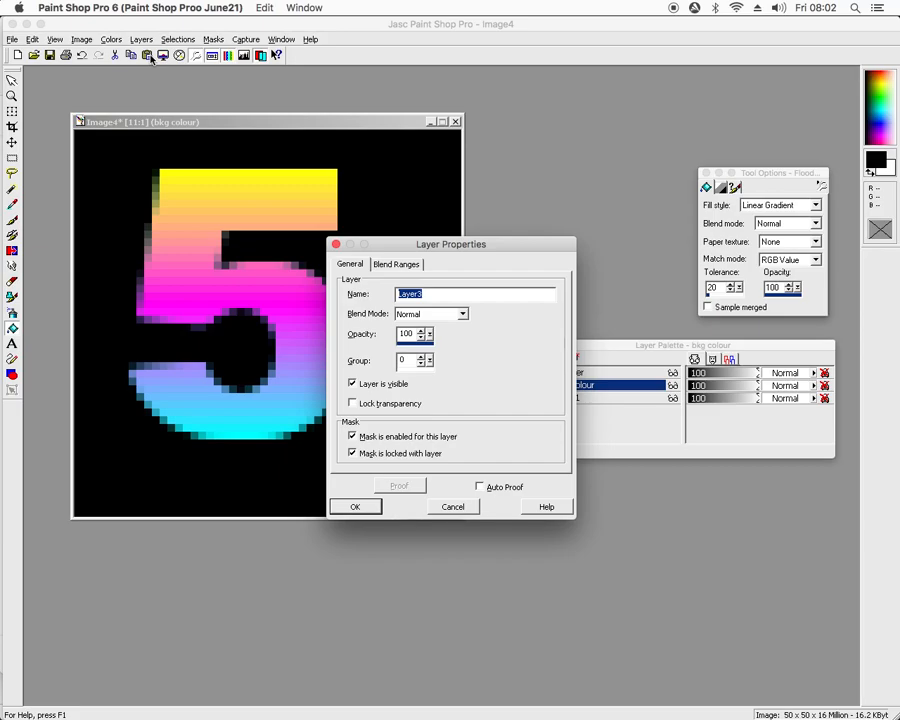
text(lower number)
key(Return)
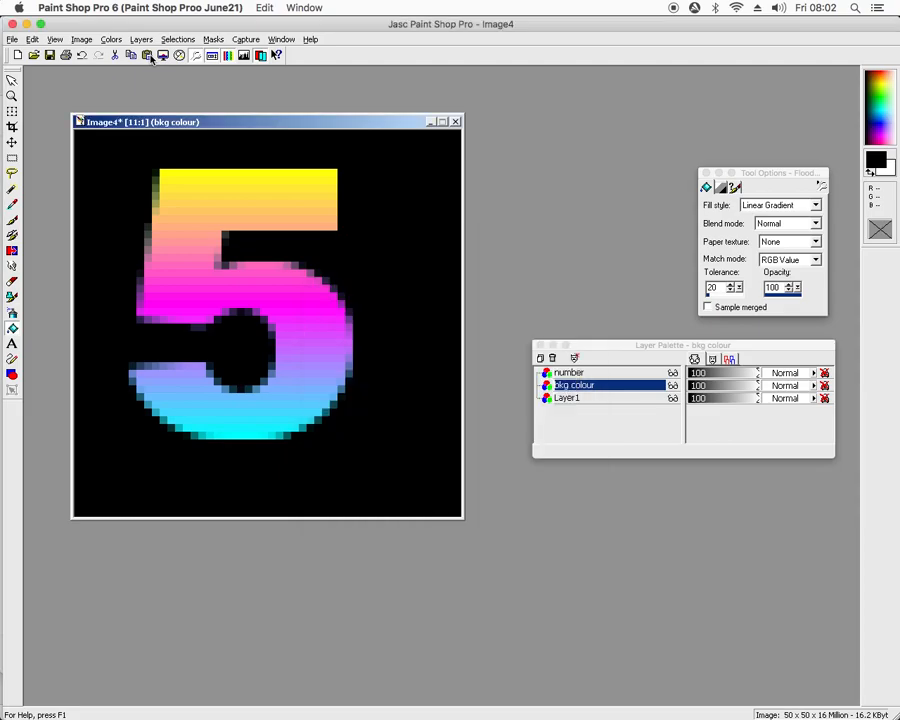
Place a copy of the gradient 5 on the lower number layer, offset about 5 pixels right and 5 pixels down, and deselect it
mouse_move(247, 300)
mouse_down()
mouse_move(275, 356)
mouse_move(305, 350)
mouse_move(297, 325)
mouse_move(239, 299)
mouse_up()
key(ctrl+a)
key(ctrl+f)
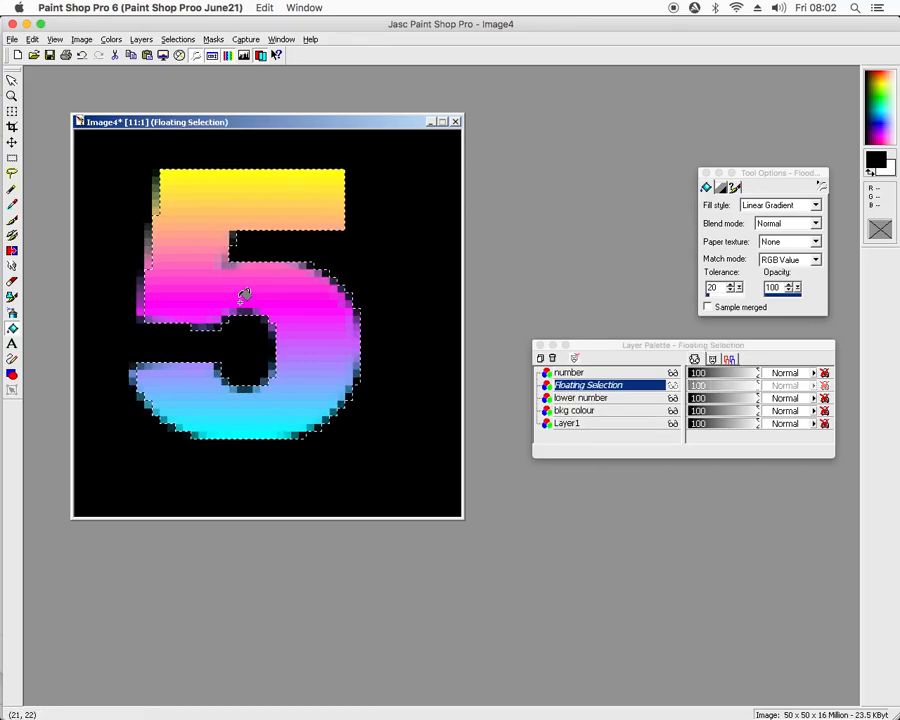
key(shift+Right)
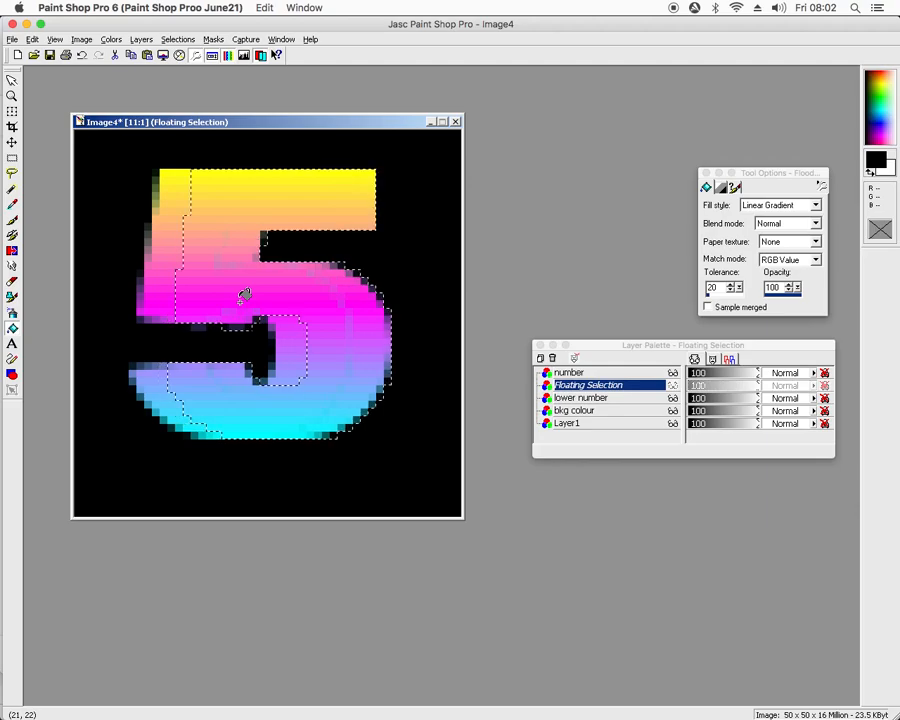
key(shift+Down)
key(shift+Down)
key(shift+Down)
key(shift+Down)
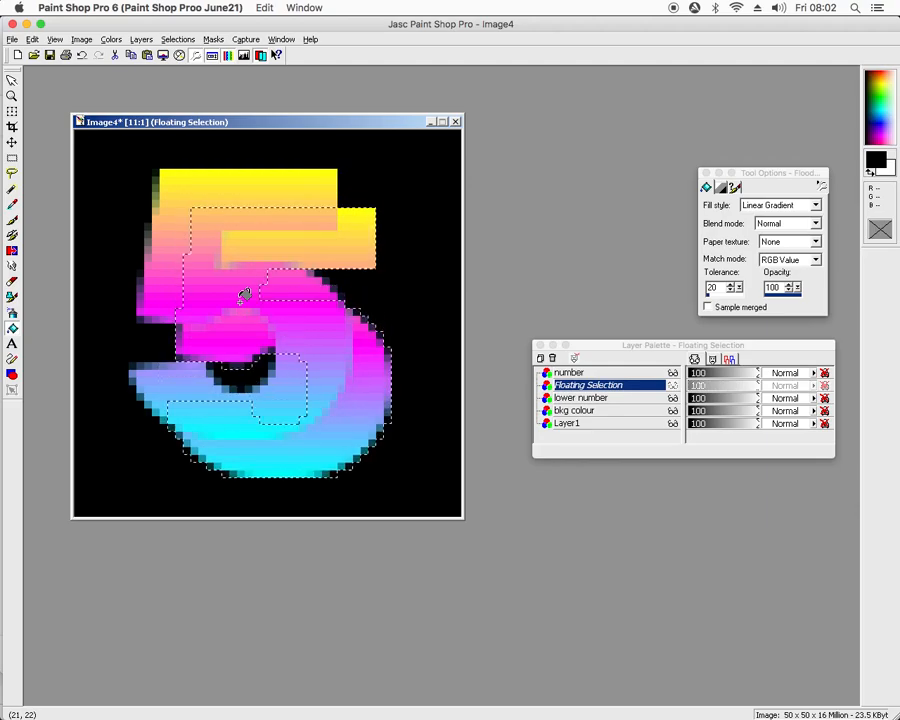
key(ctrl+d)
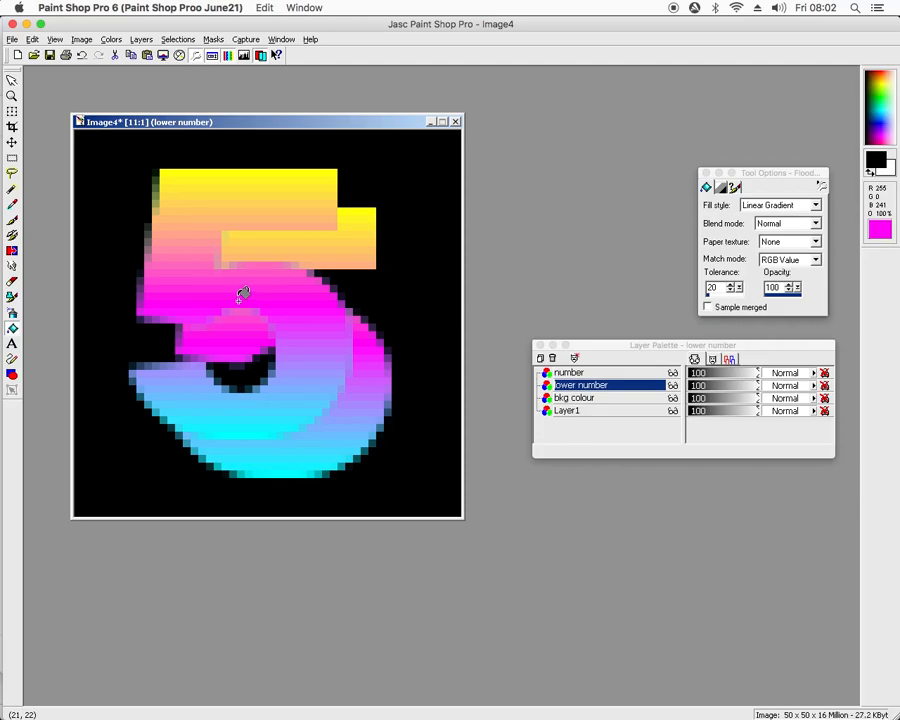
Add a raster layer named "side" between the lower number and number layers
click(140, 40)
click(148, 56)
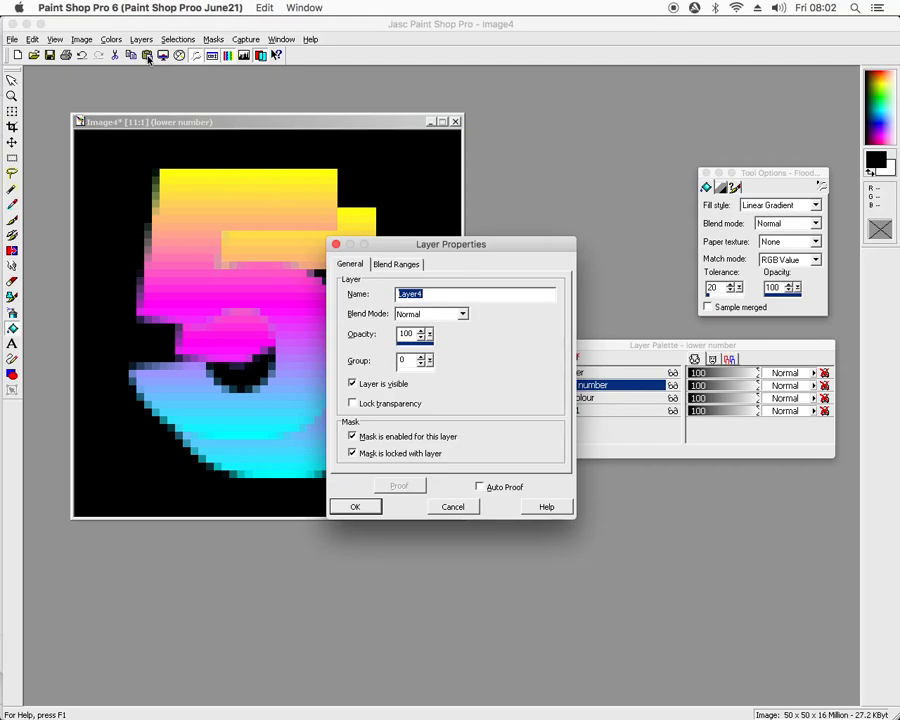
text(side)
key(Return)
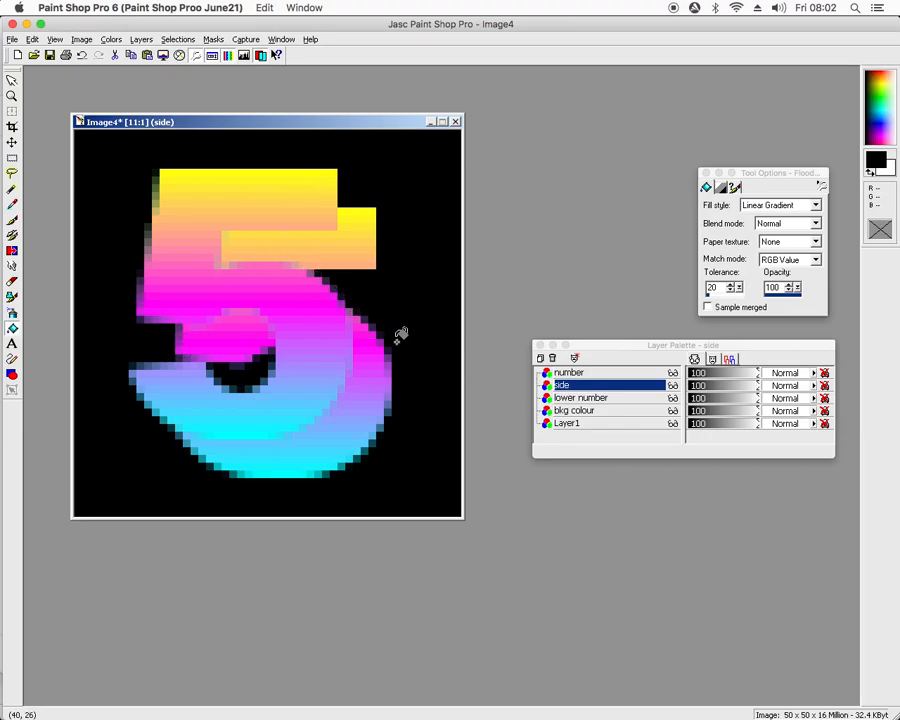
On the side layer, draw a 1-pixel-wide line in the 5's sampled yellow joining the upper-right corners of the two numbers
click(13, 206)
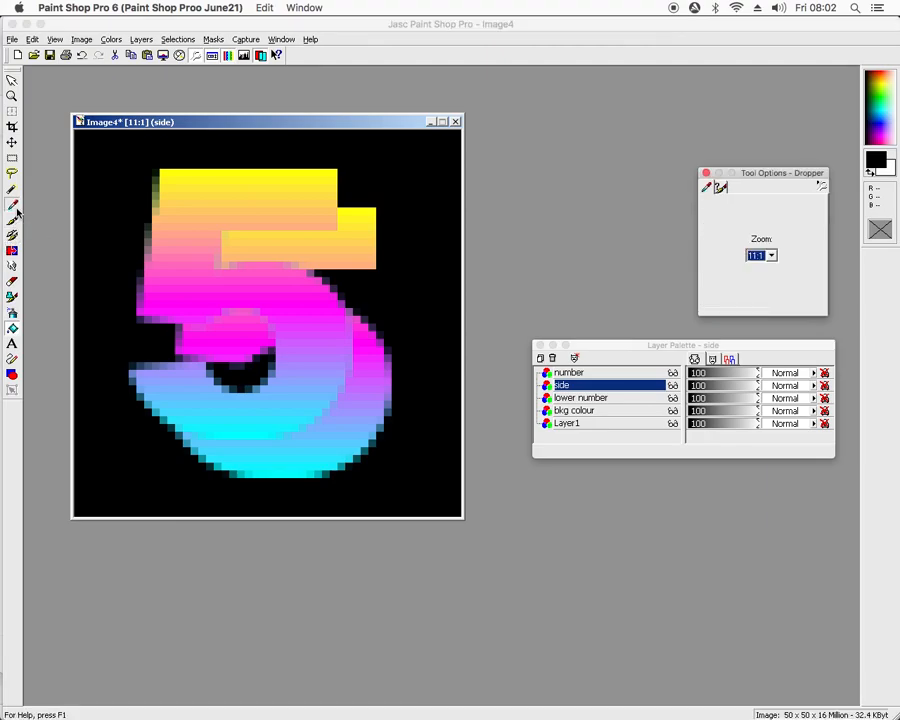
click(340, 165)
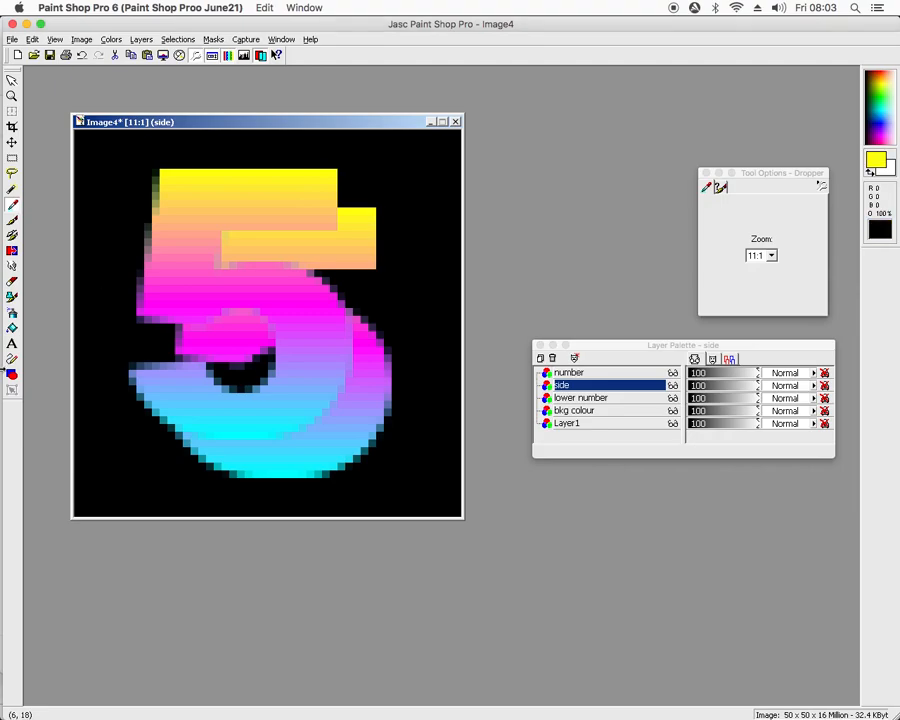
click(12, 359)
scroll(388, 190, up, 5)
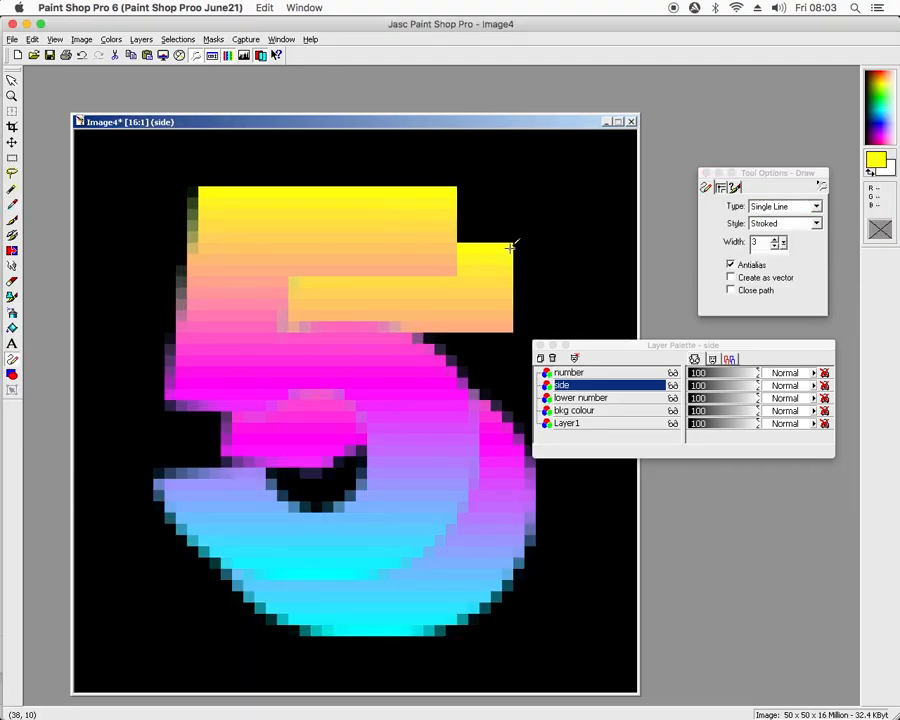
drag(509, 243, 437, 187)
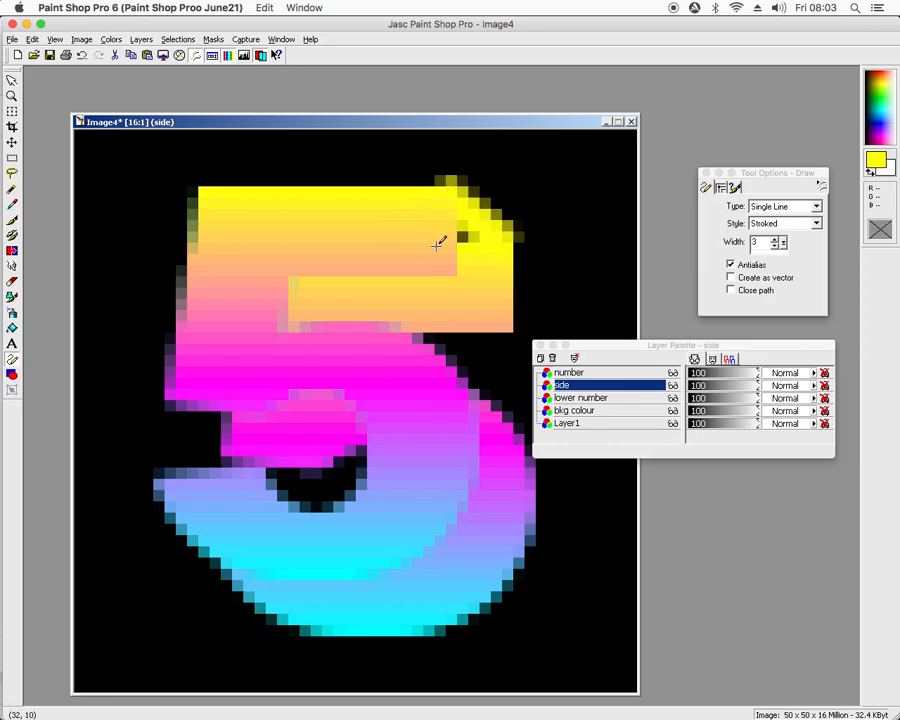
key(ctrl+z)
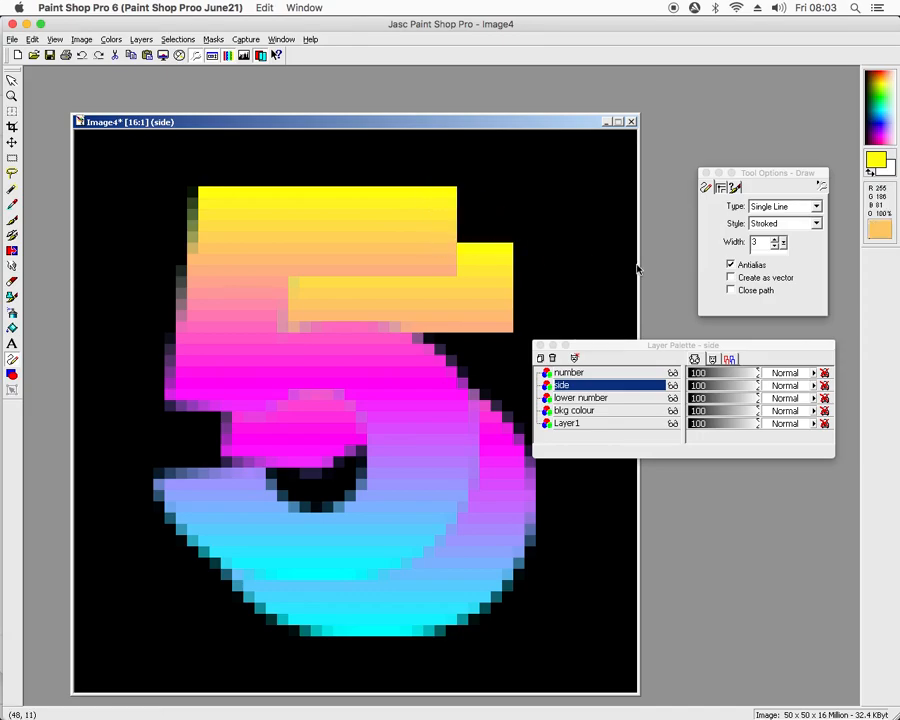
click(774, 249)
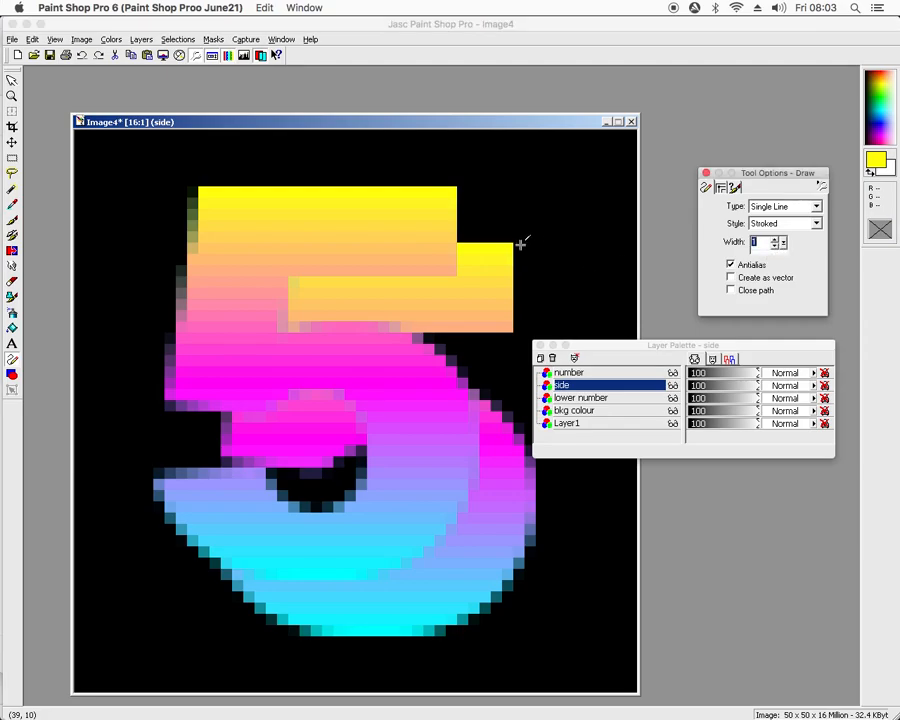
drag(507, 243, 453, 187)
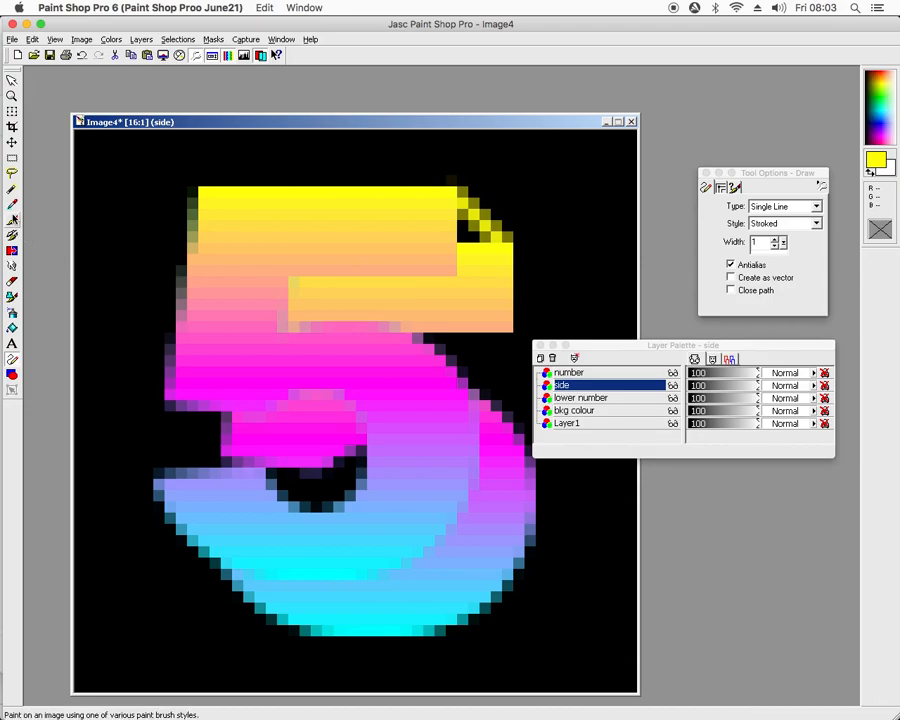
Join the corners at the left end of the 5's magenta notch with a line in sampled magenta and paint in the gap
click(12, 204)
click(245, 450)
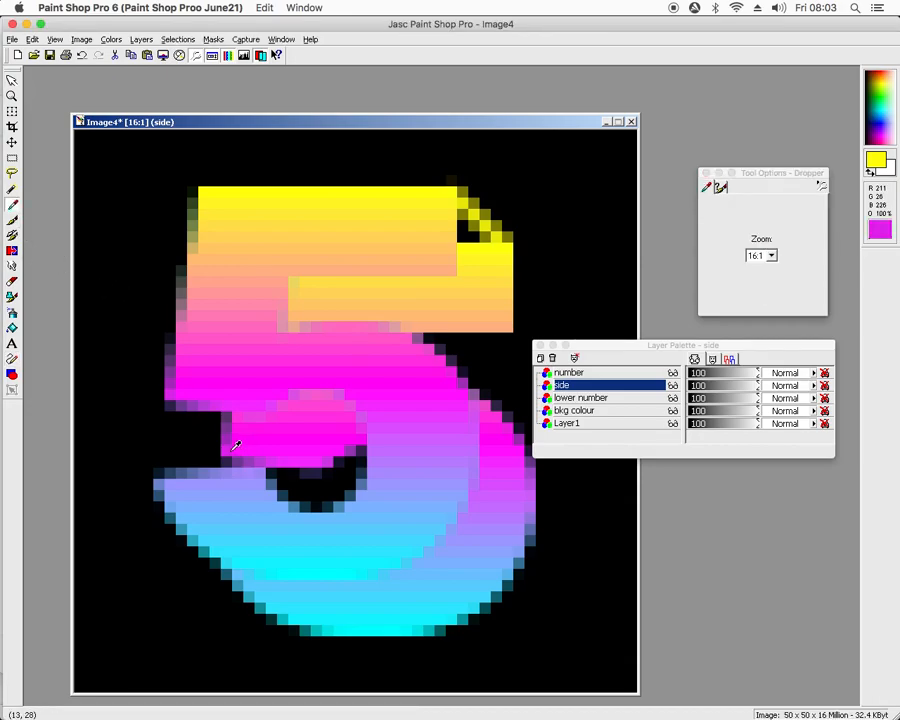
click(233, 445)
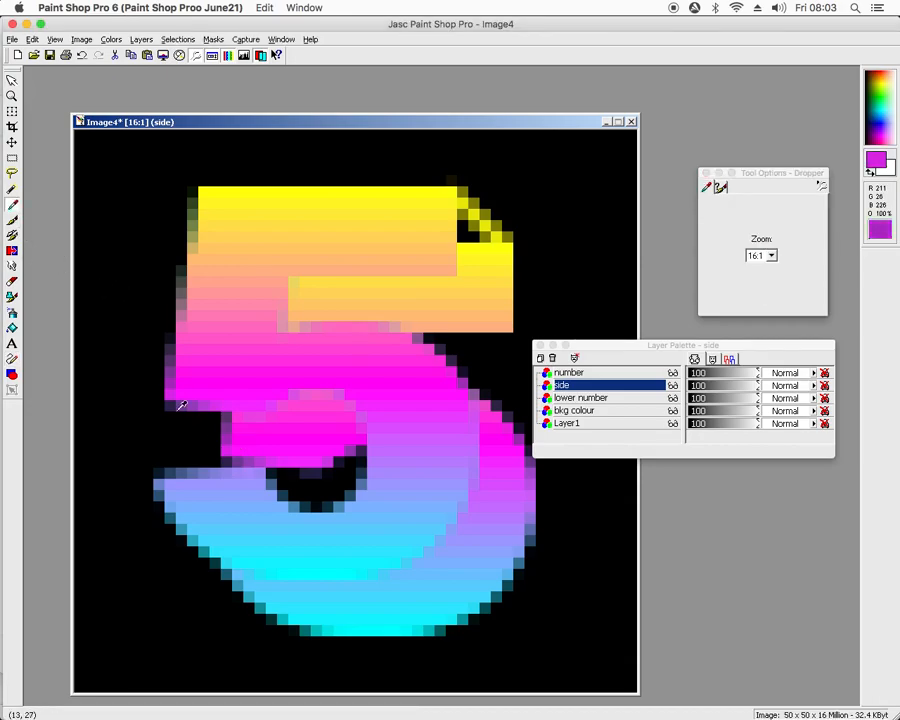
click(12, 358)
drag(173, 394, 228, 447)
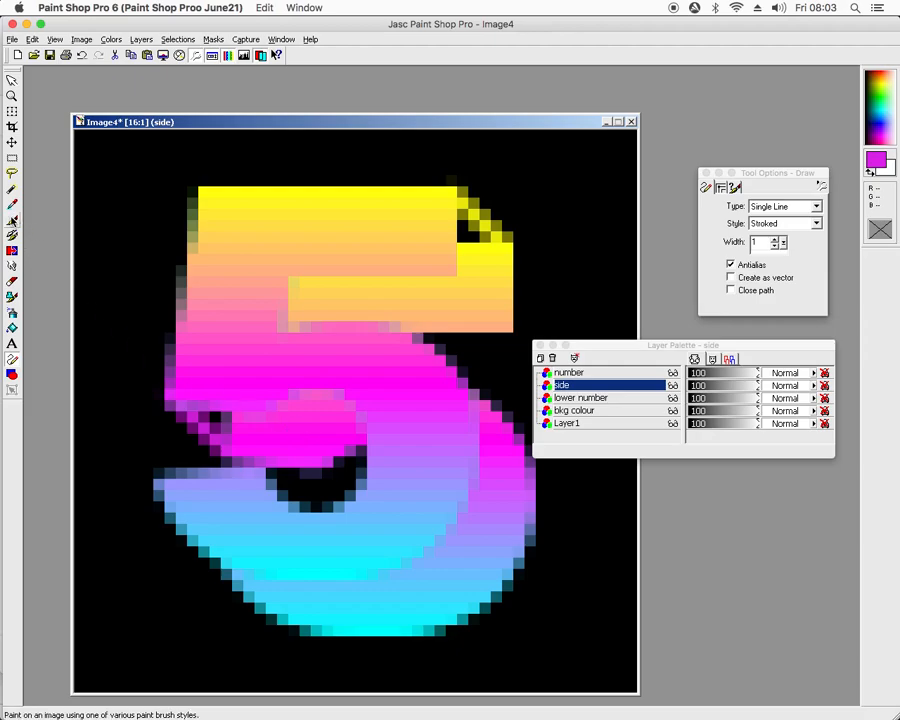
click(12, 219)
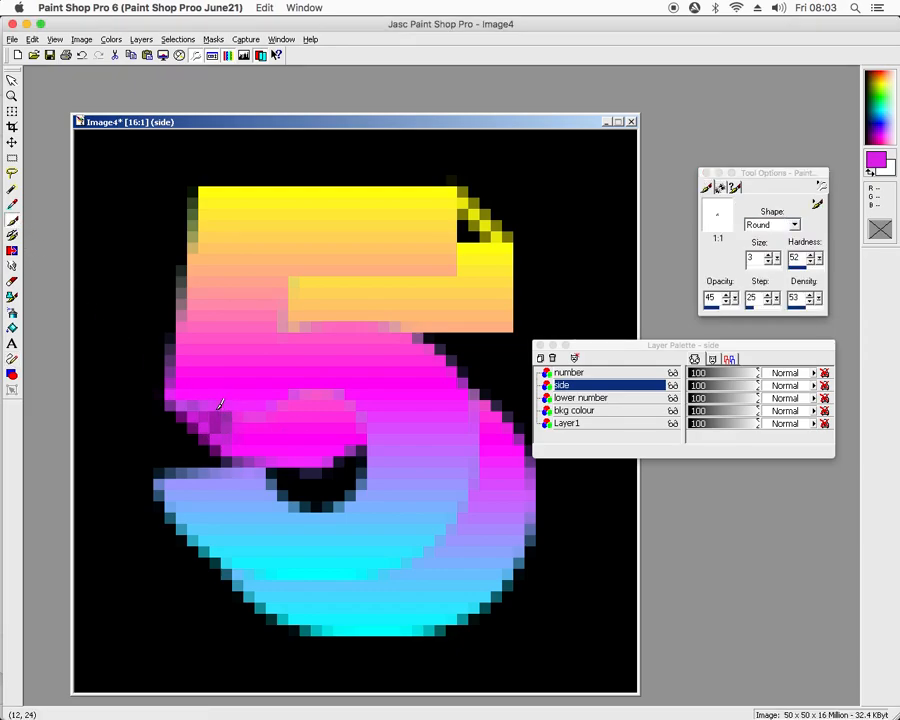
Airbrush the black gap at the 5's upper-right corner with yellow sampled from the lower number
click(13, 205)
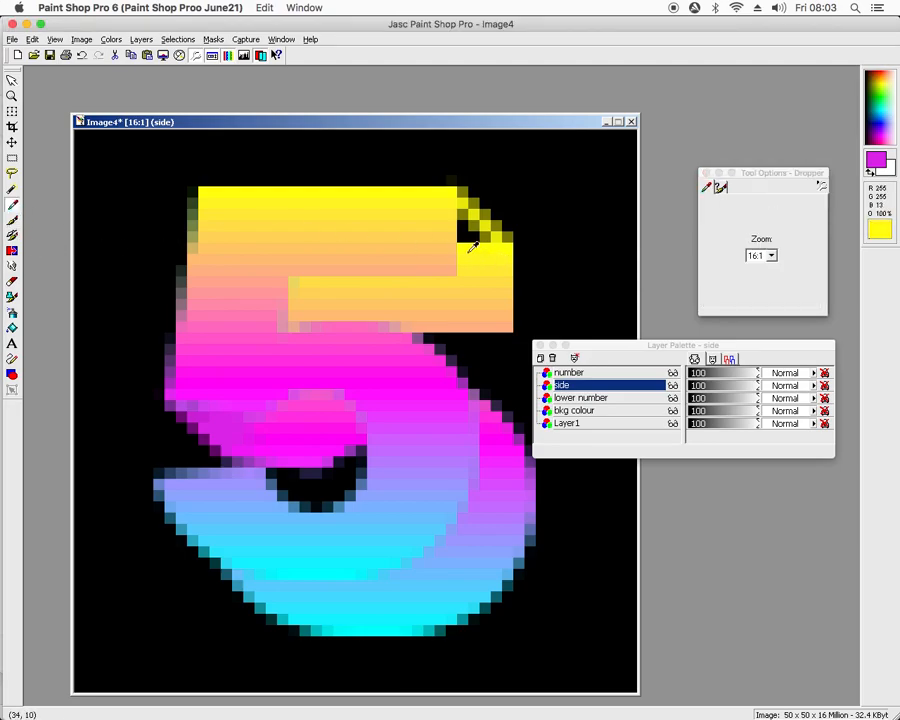
click(470, 249)
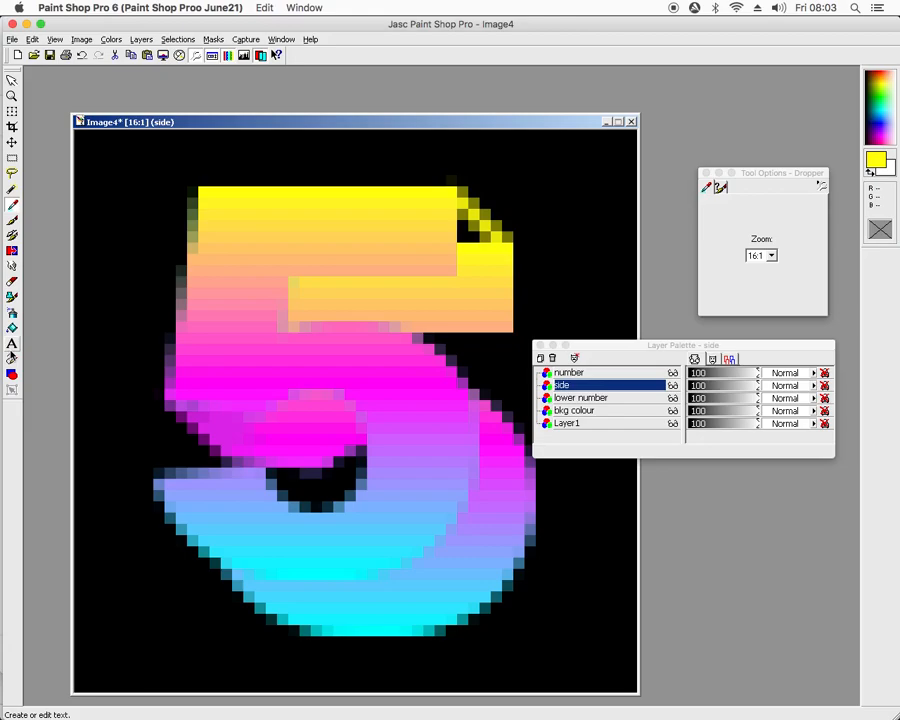
click(12, 313)
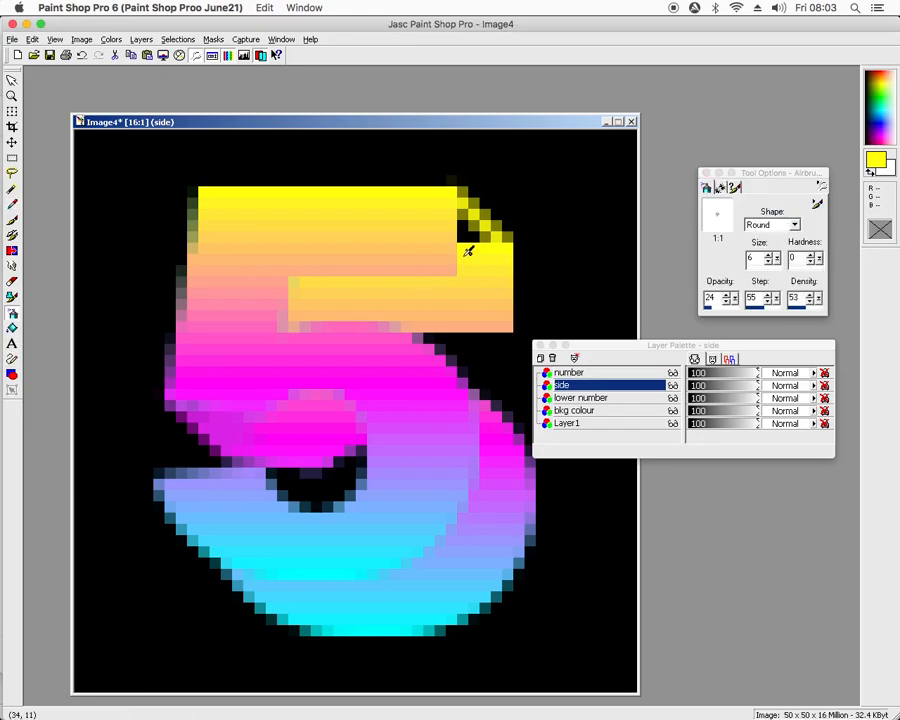
mouse_move(472, 244)
mouse_down()
mouse_move(468, 224)
mouse_move(482, 244)
mouse_move(470, 225)
mouse_move(471, 237)
mouse_up()
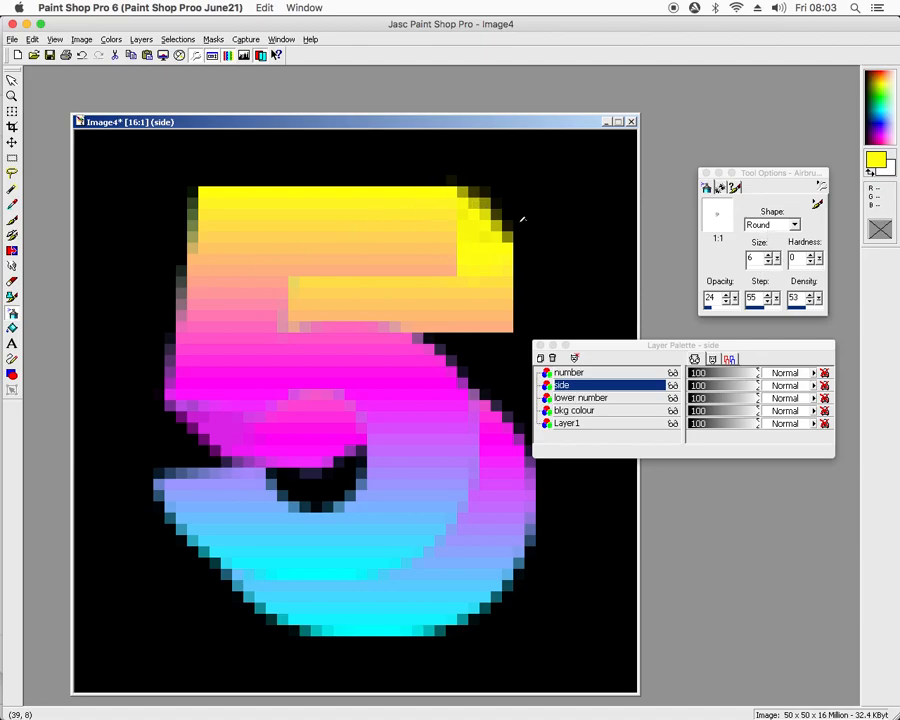
key(minus)
key(minus)
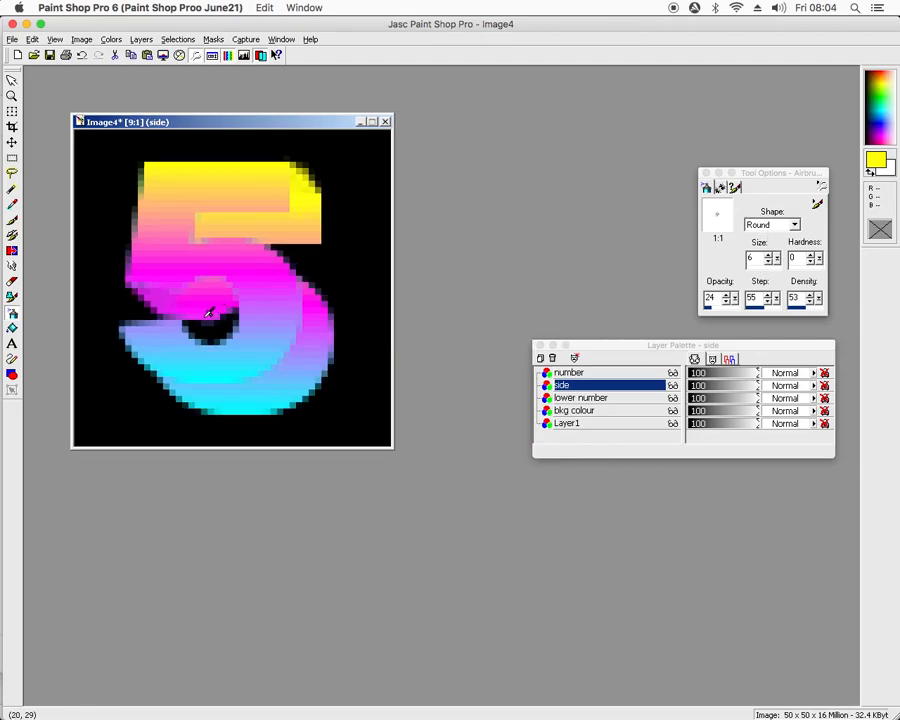
key(minus)
key(minus)
key(minus)
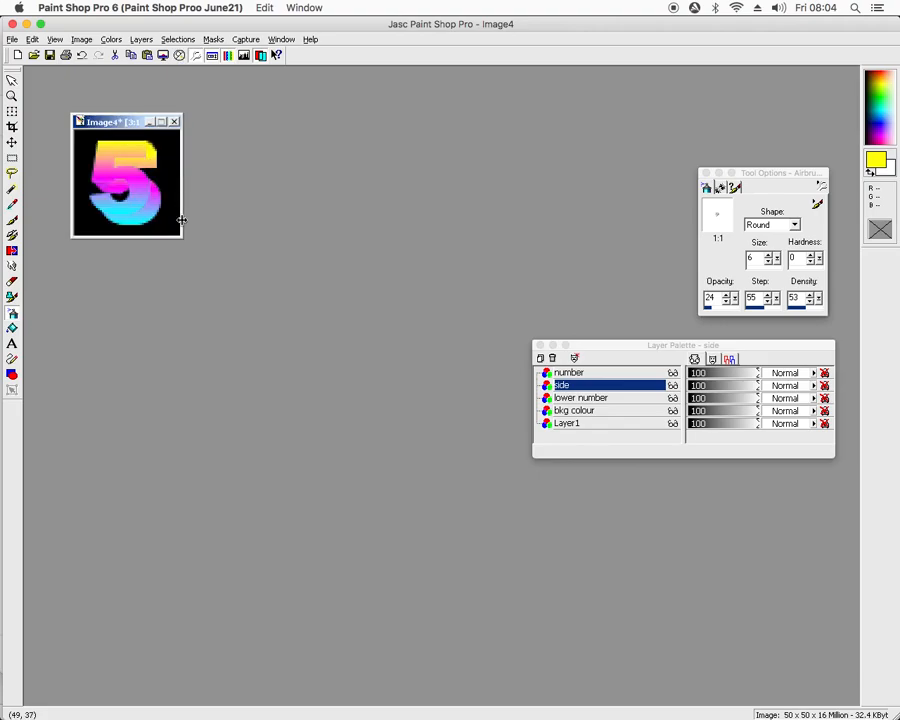
scroll(176, 208, up, 10)
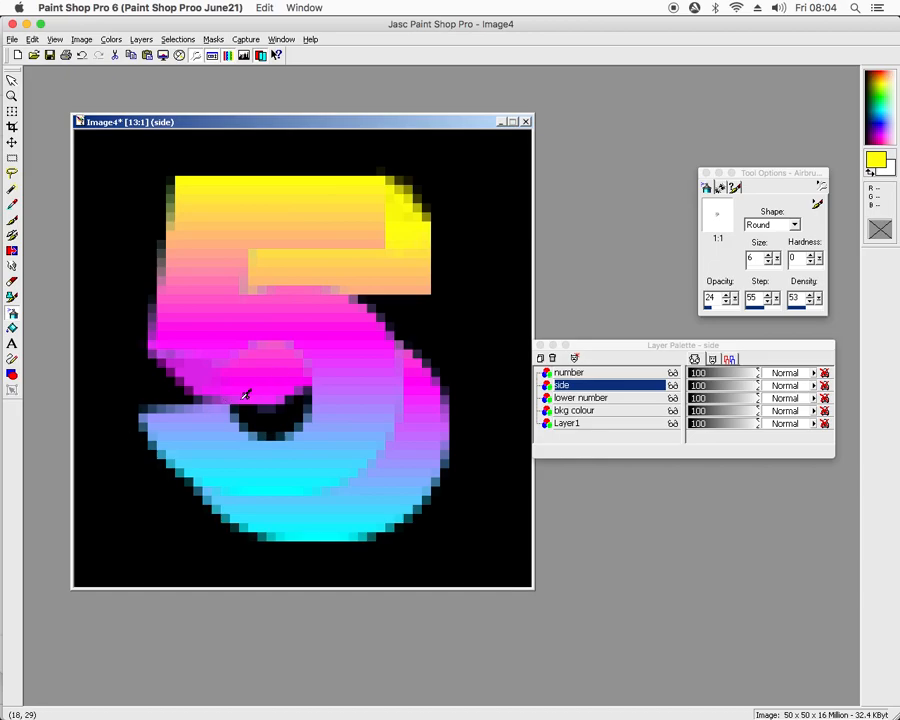
On the number layer, draw two 3-pixel-wide black lines through the opening above the 5's lower-left tail to widen it
click(617, 373)
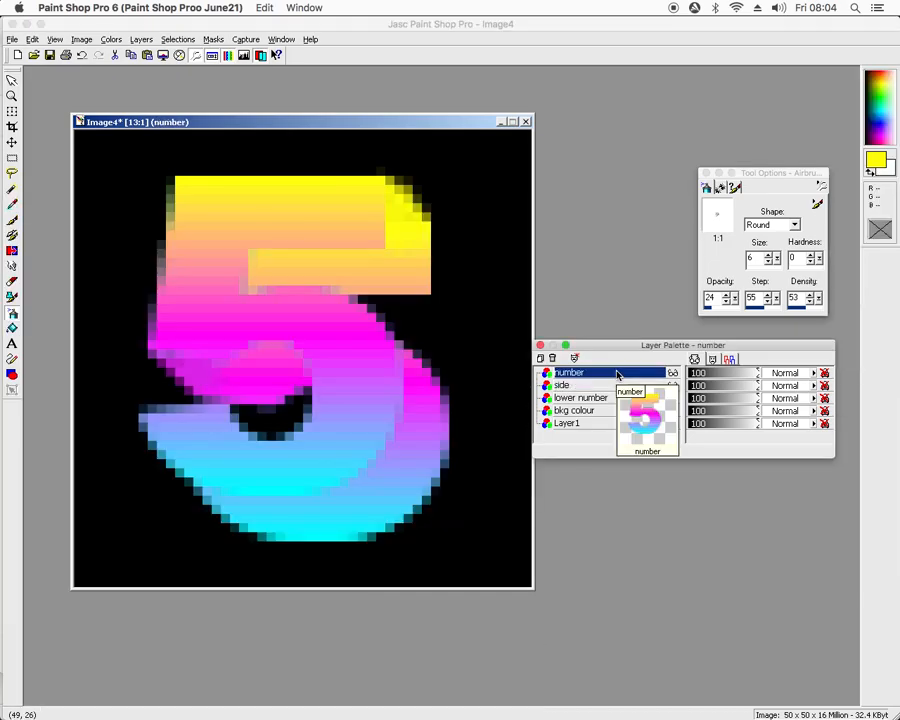
click(12, 358)
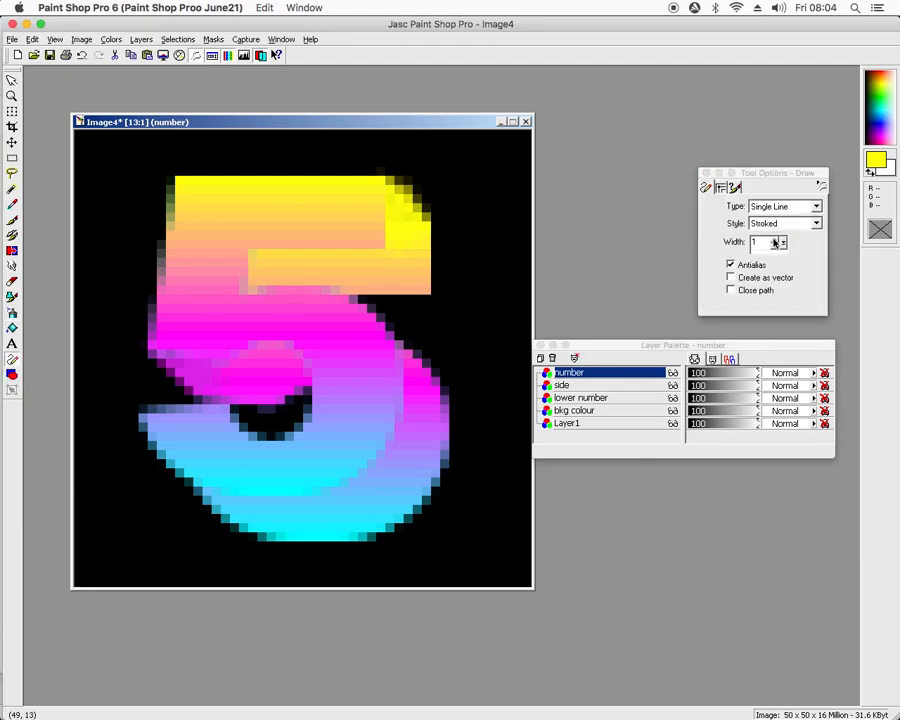
click(783, 239)
click(783, 239)
click(876, 160)
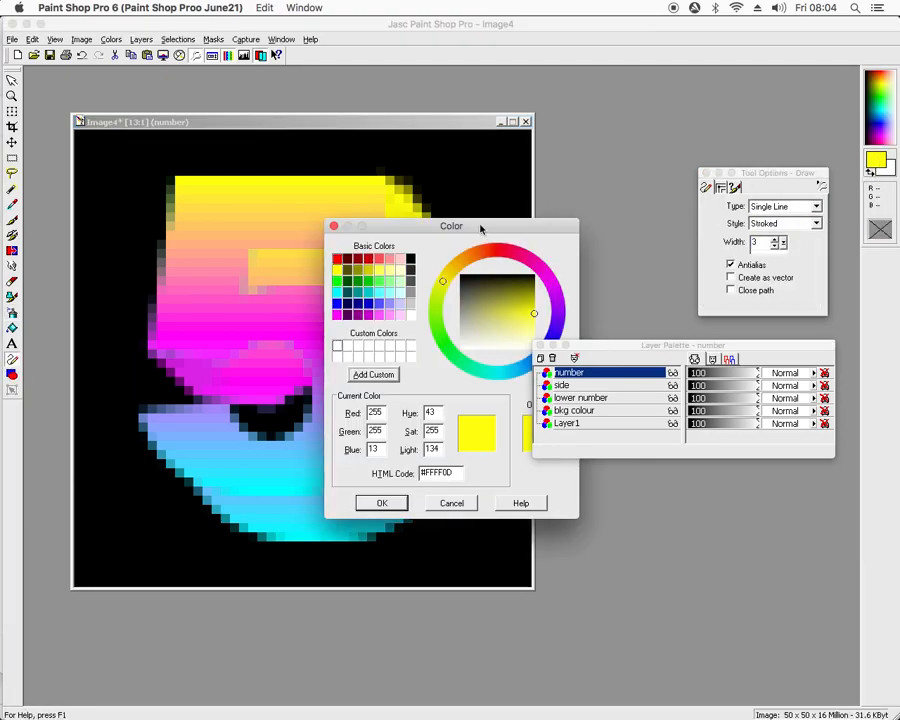
click(418, 251)
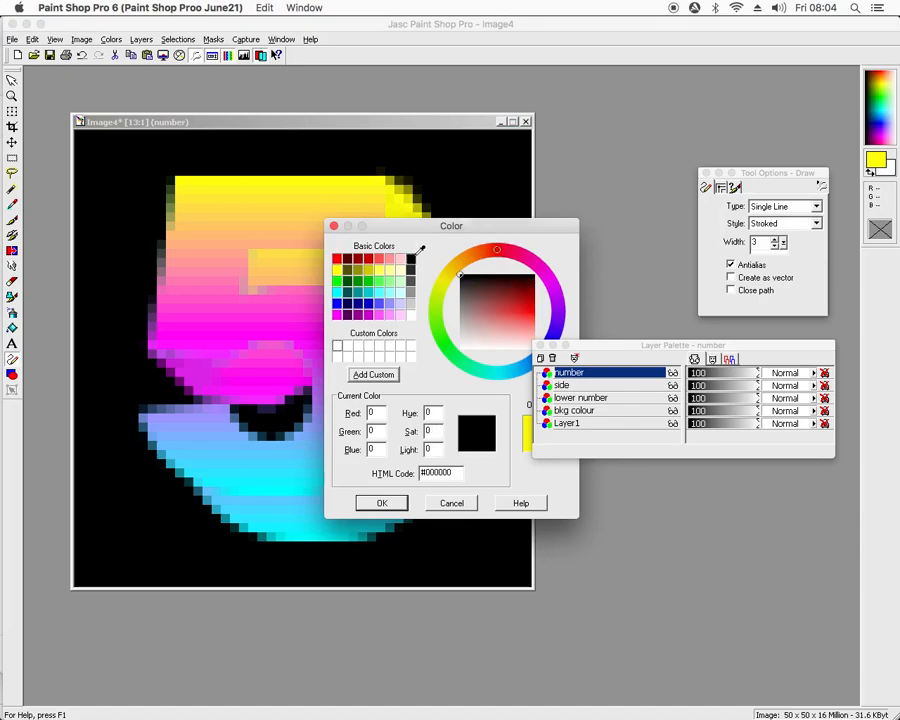
click(380, 503)
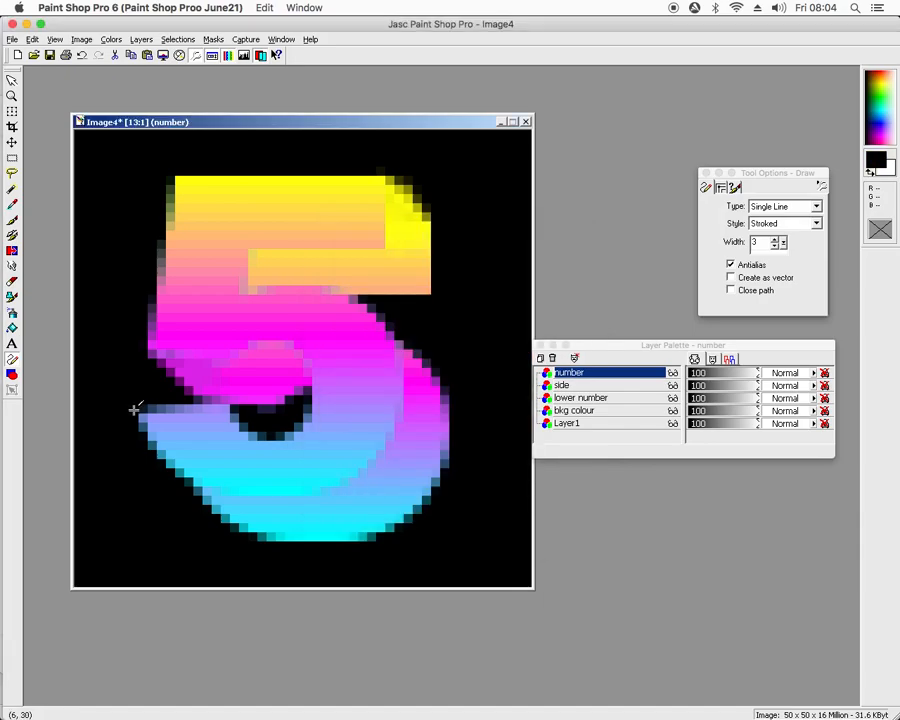
mouse_move(133, 411)
mouse_down()
mouse_move(227, 387)
mouse_move(249, 395)
mouse_up()
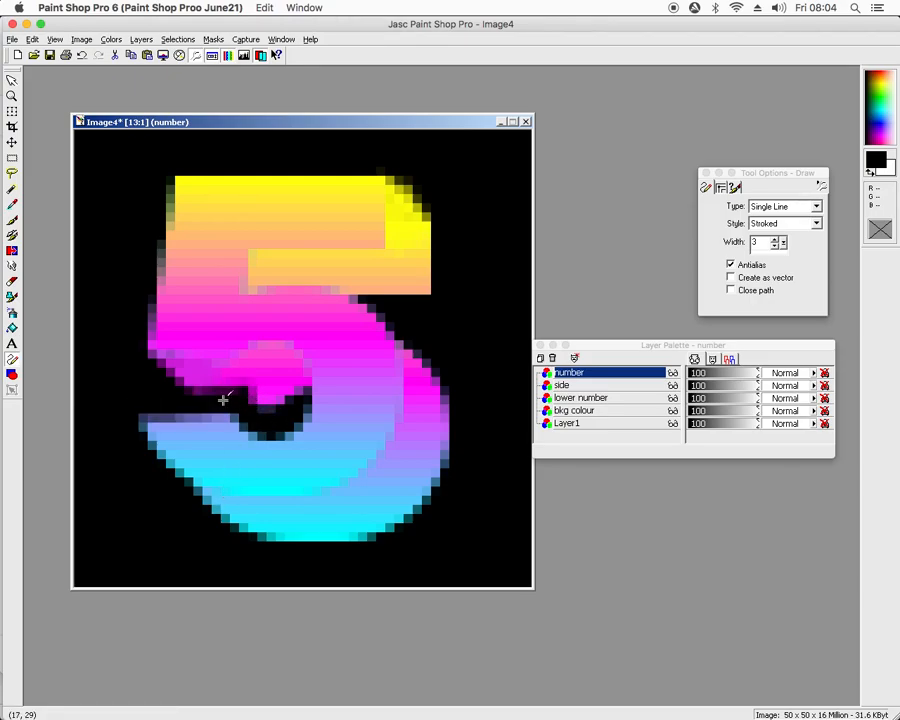
drag(234, 395, 115, 423)
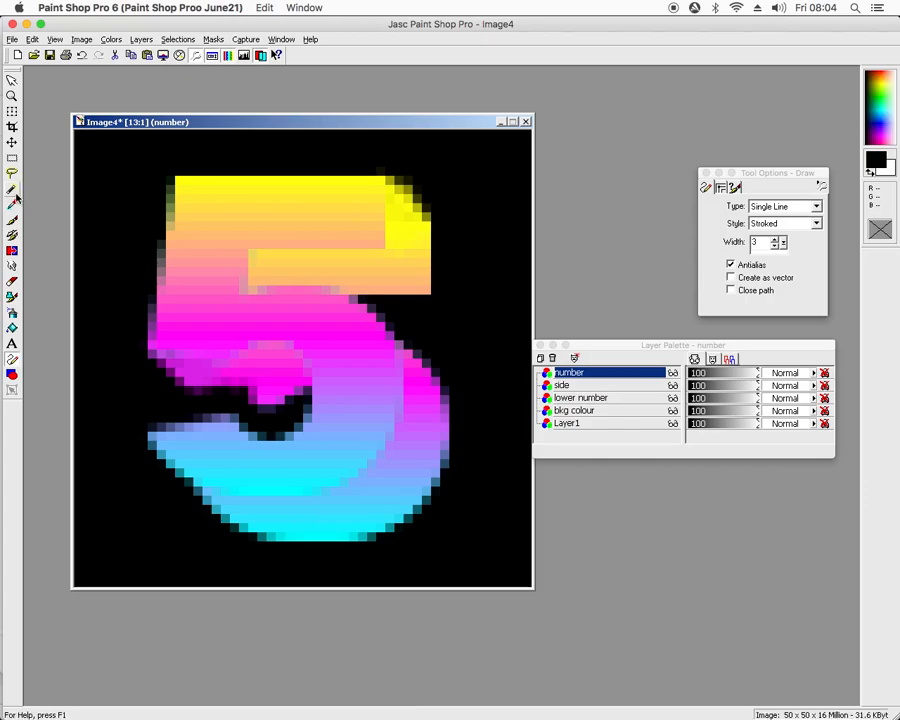
Hide every layer except number, select the black strokes with the Magic Wand at tolerance 10, delete them and deselect
click(12, 189)
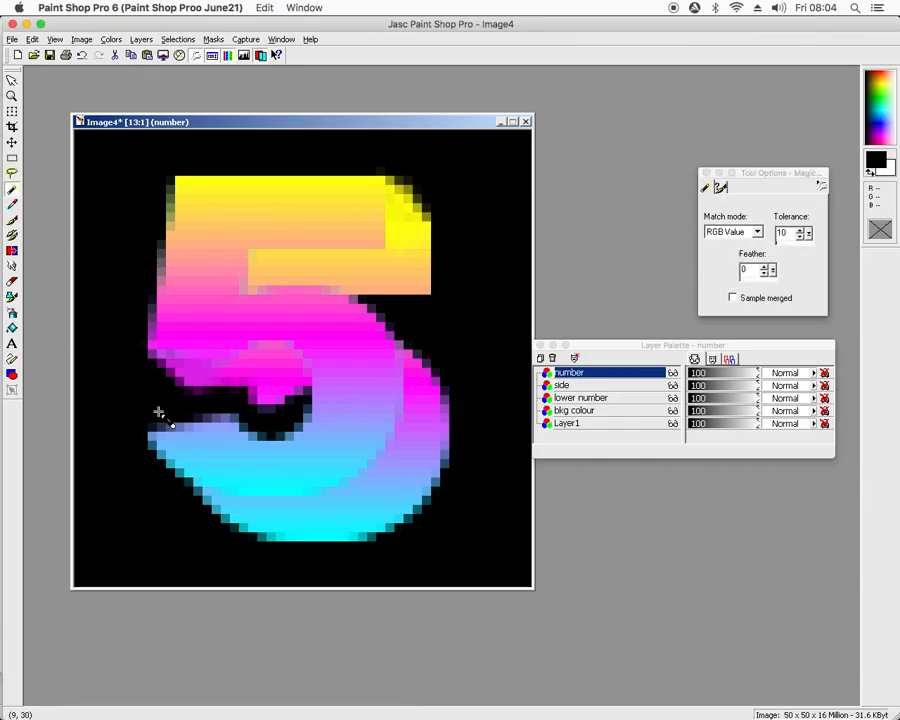
click(673, 385)
click(673, 398)
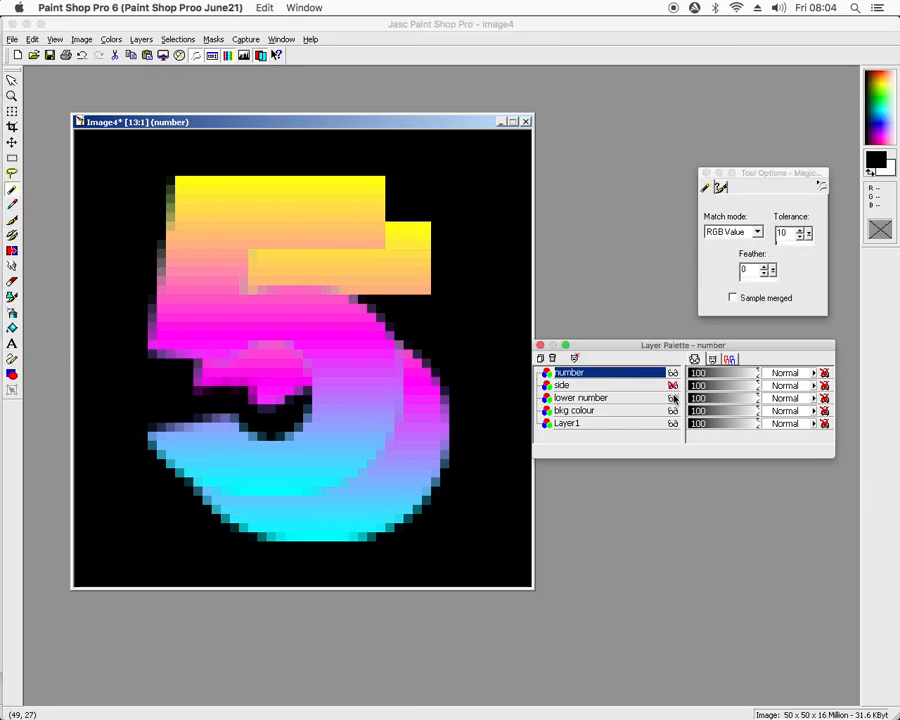
click(673, 410)
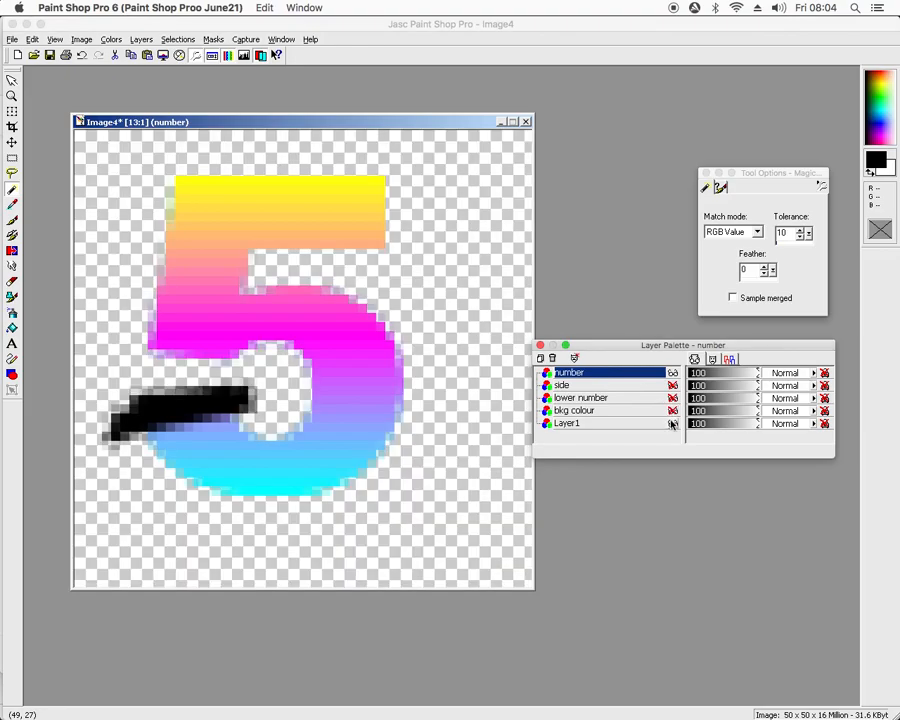
click(164, 410)
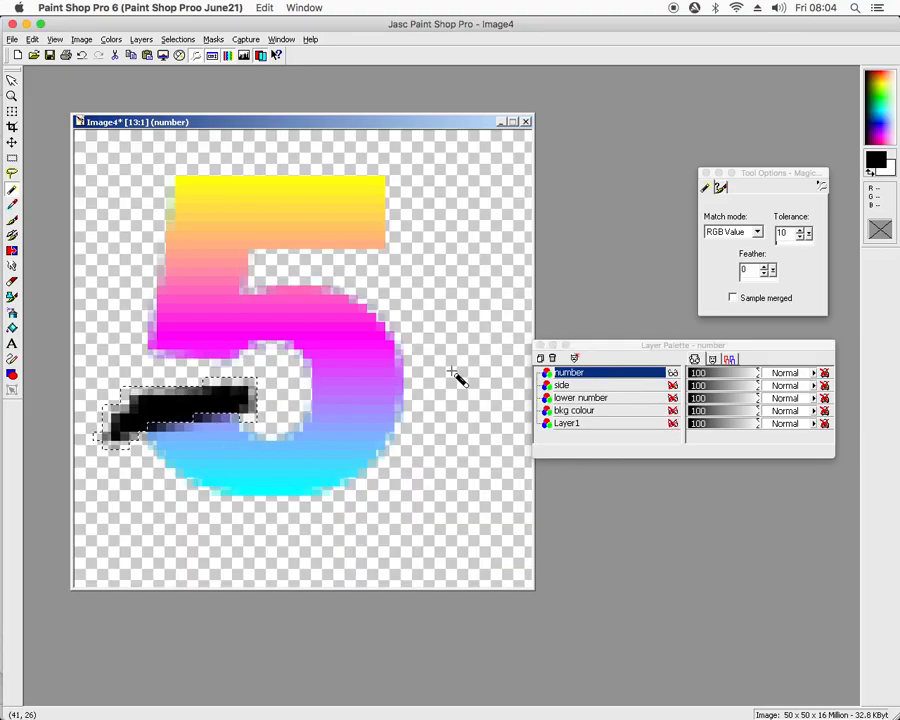
key(Delete)
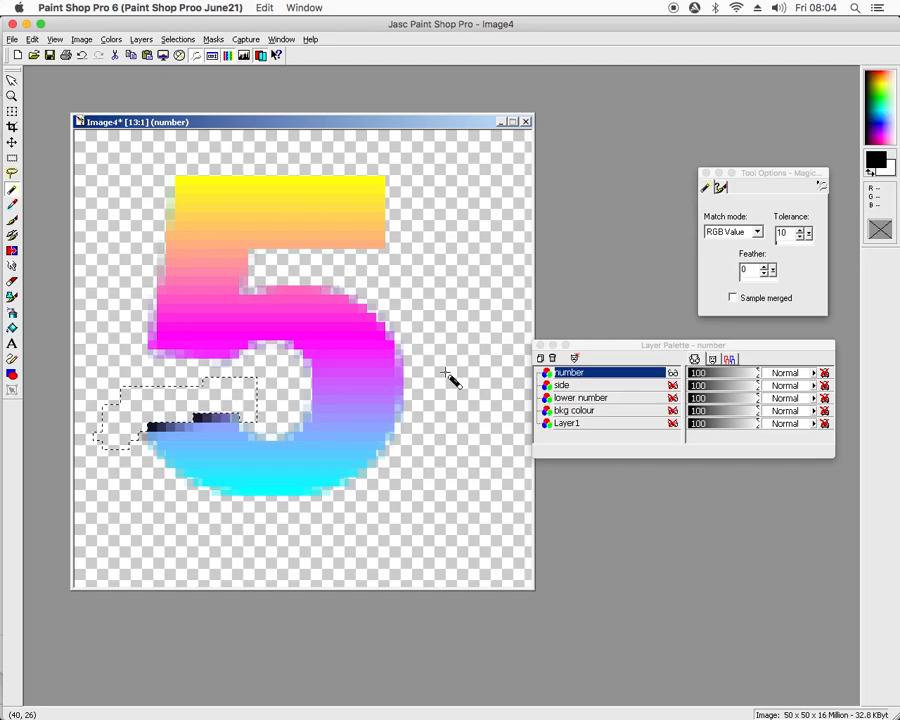
key(ctrl+d)
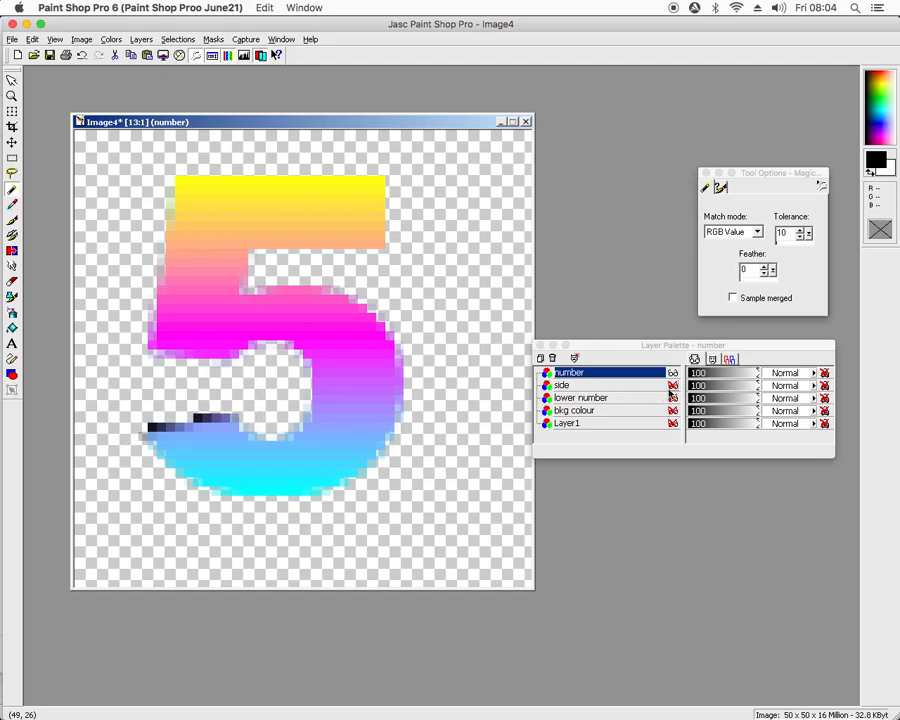
Show the side, lower number, bkg colour and Layer1 layers again and check the whole graphic at several magnifications
click(672, 386)
click(672, 411)
click(672, 423)
click(672, 398)
scroll(183, 452, down, 9)
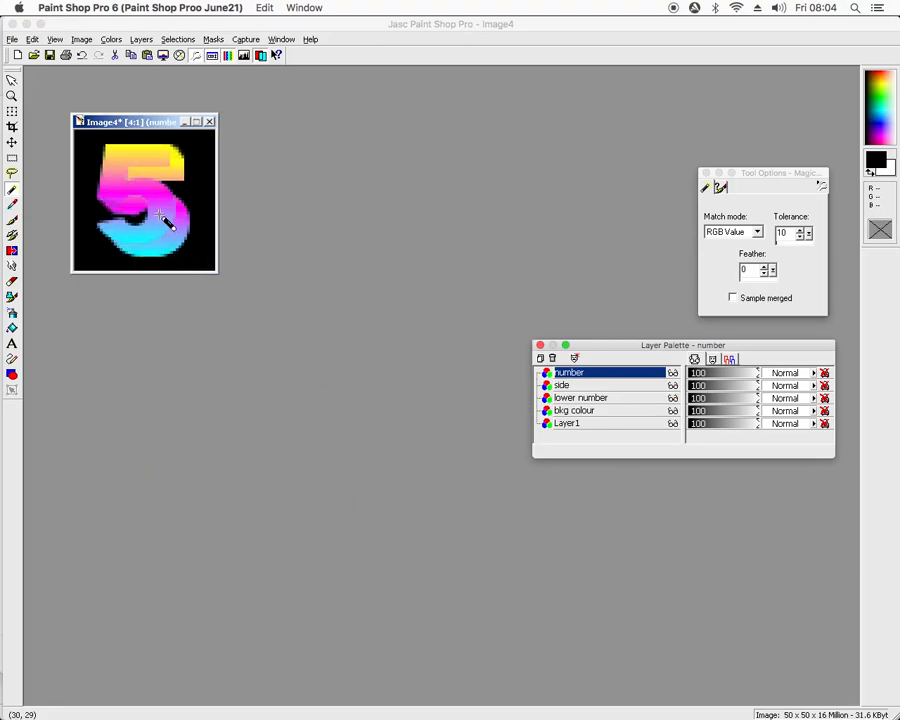
scroll(218, 215, up, 2)
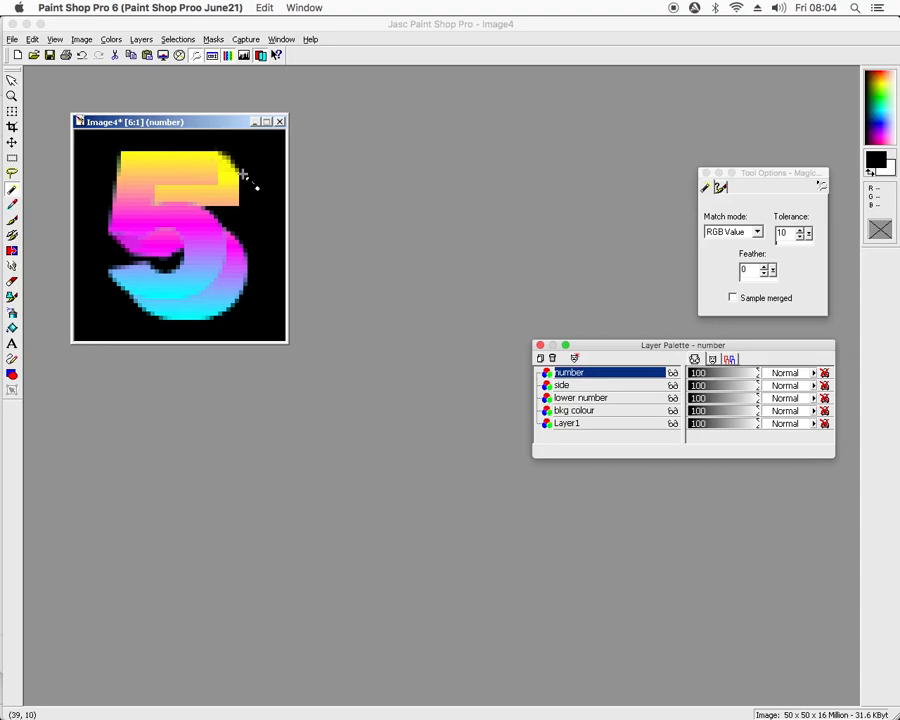
scroll(233, 281, up, 5)
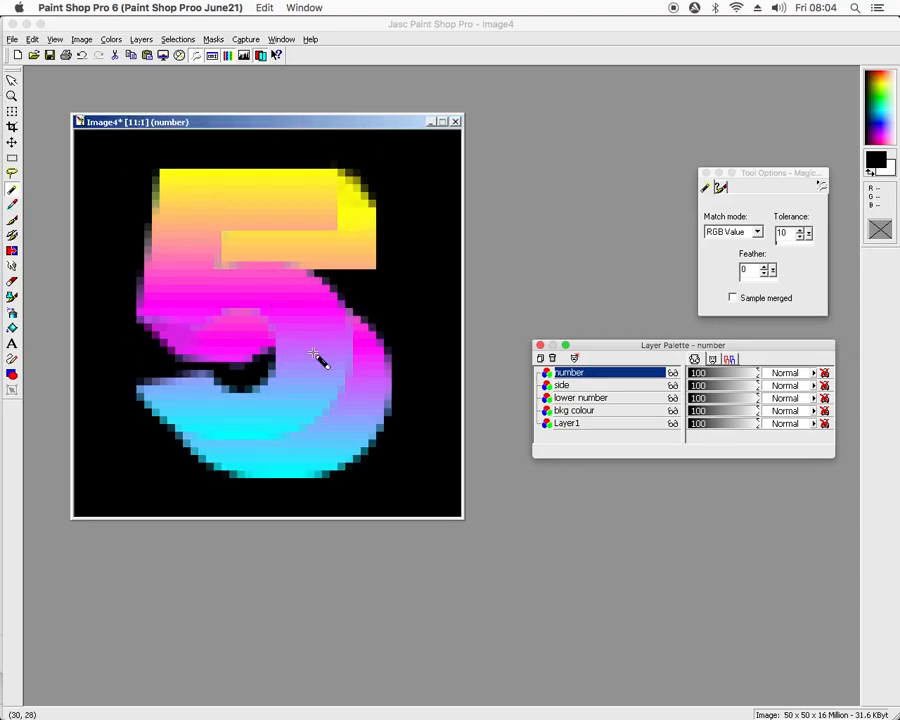
scroll(250, 235, down, 6)
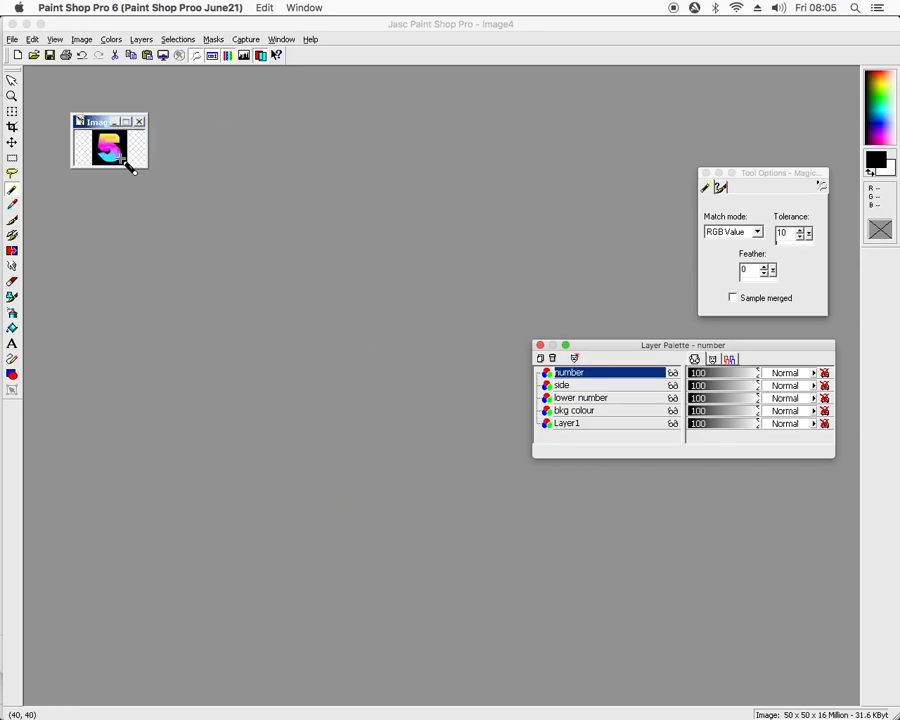
Hide the number, bkg colour and Layer1 layers, leaving only side and lower number visible
scroll(130, 168, up, 6)
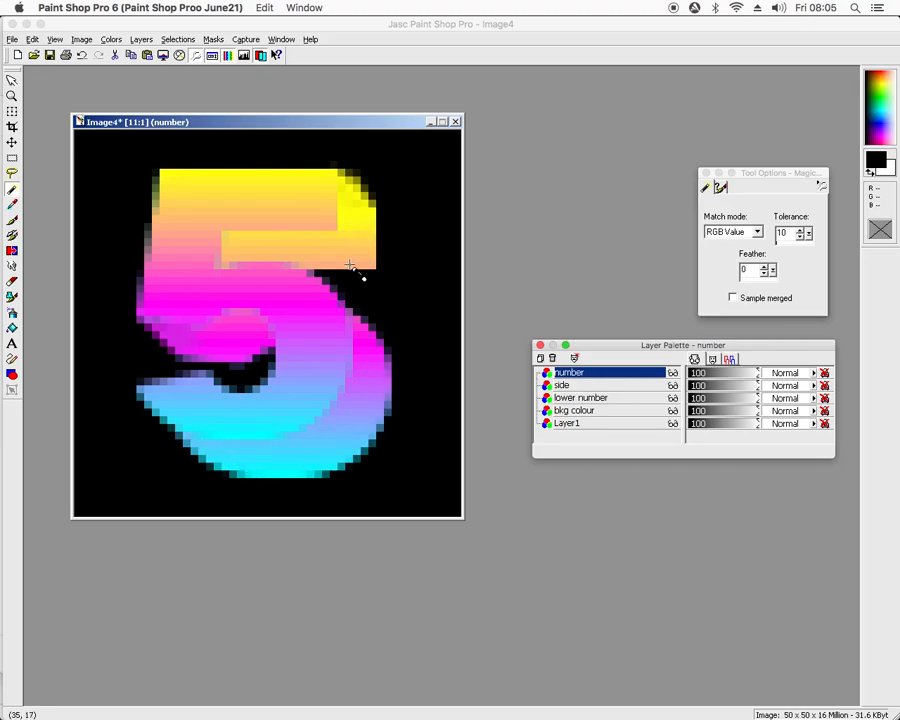
mouse_move(575, 389)
mouse_move(602, 386)
click(673, 373)
click(673, 411)
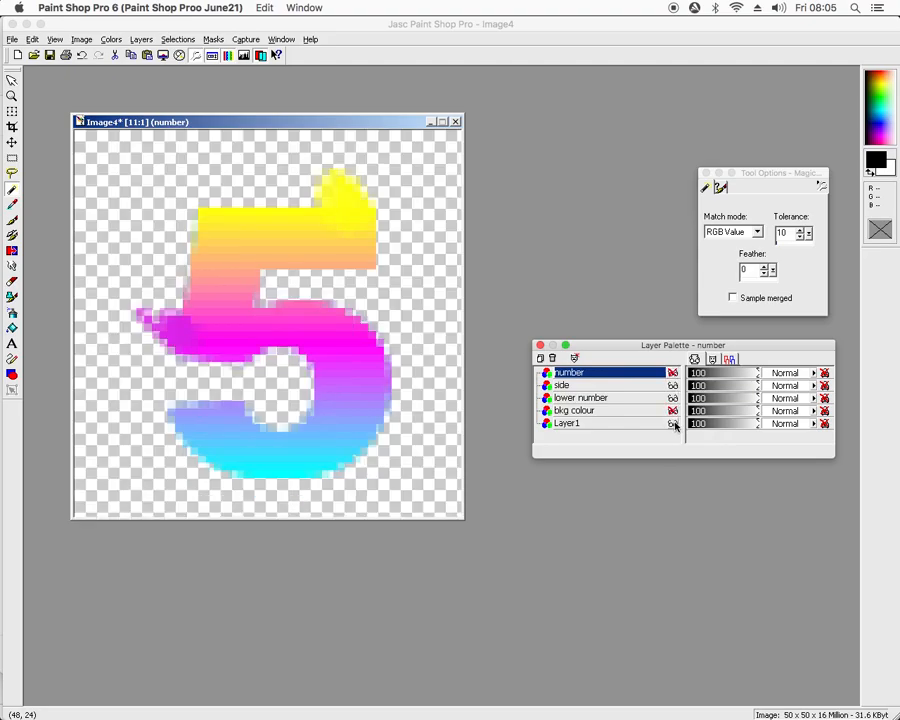
click(673, 424)
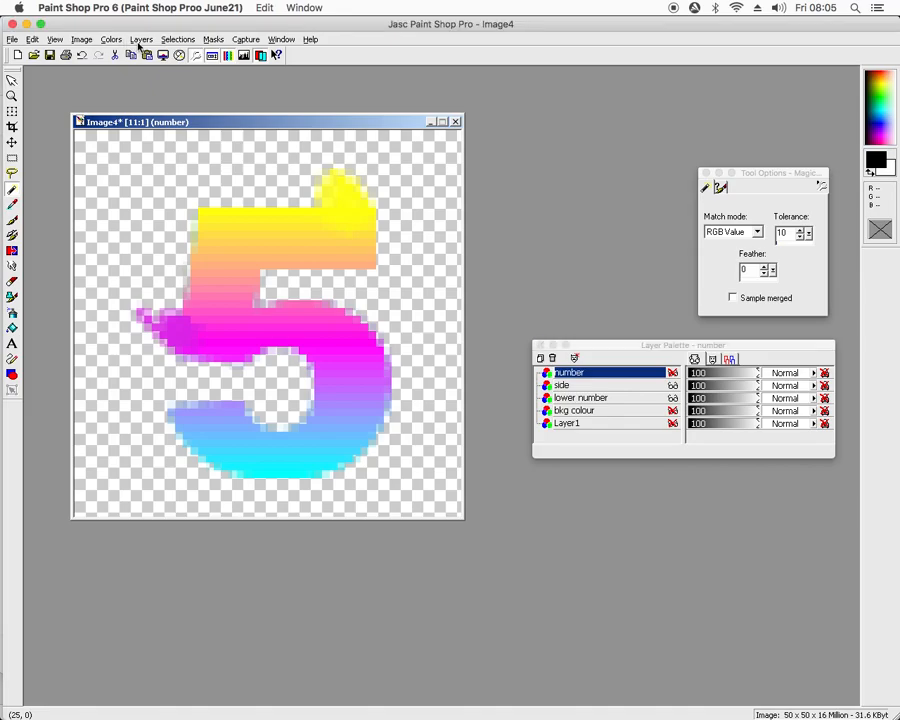
Make the side layer active and merge the visible side and lower number layers into one
click(141, 39)
mouse_move(269, 188)
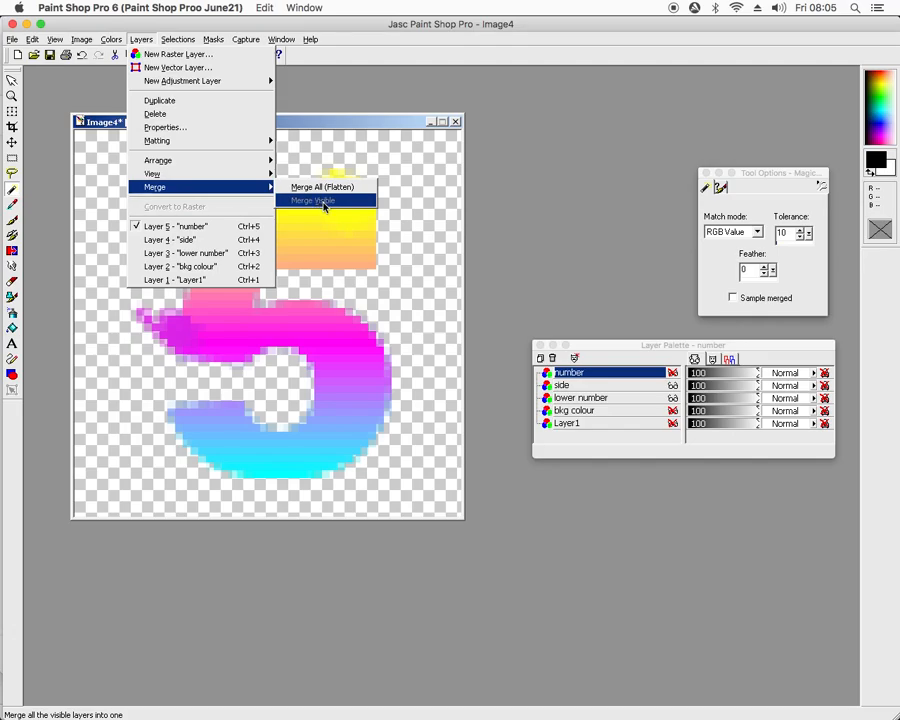
click(590, 390)
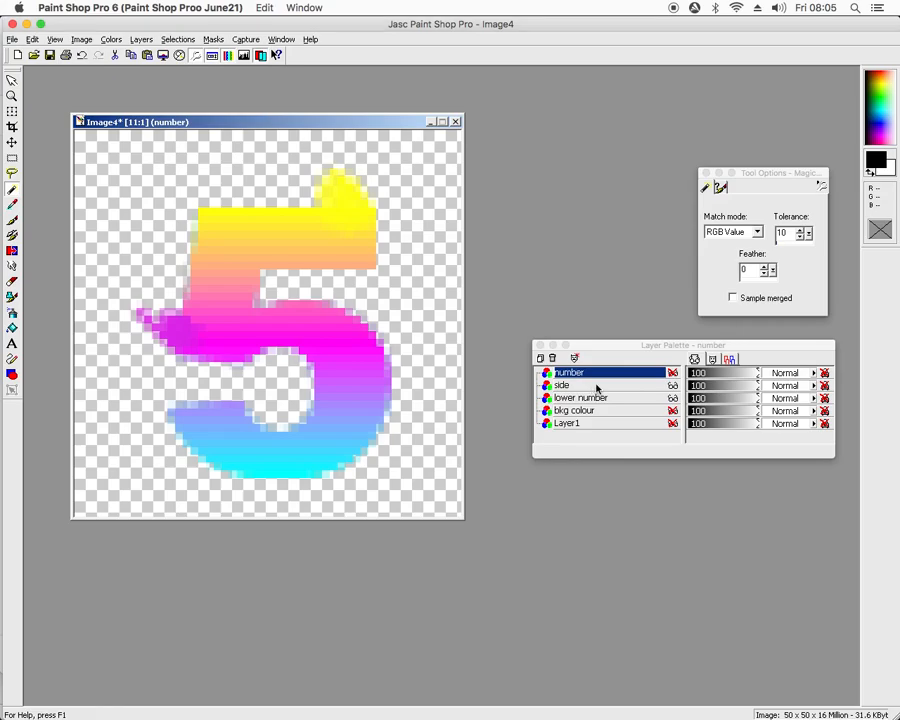
click(590, 387)
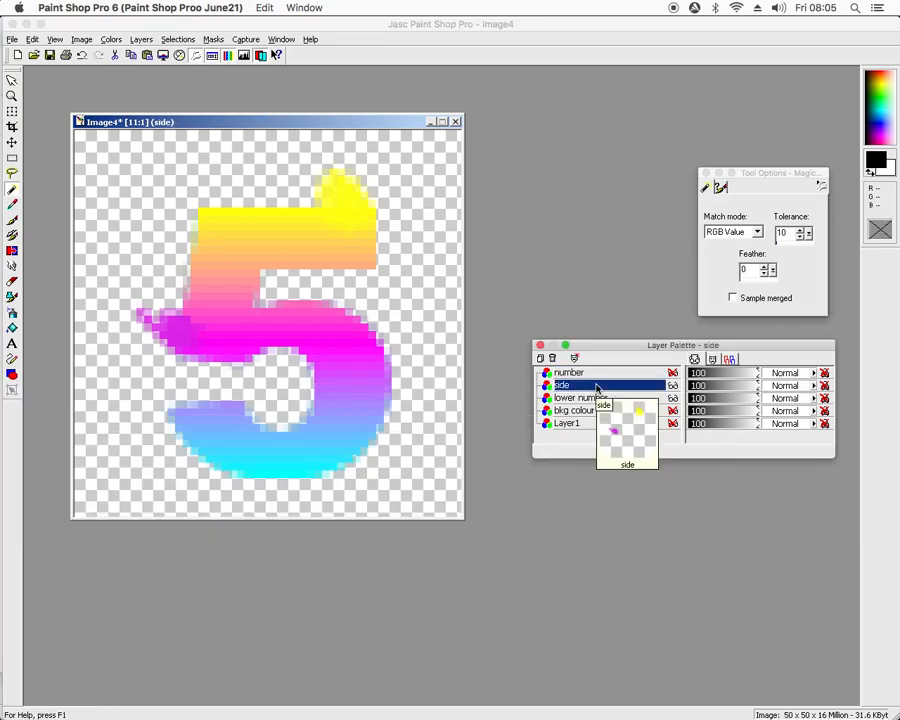
click(152, 39)
mouse_move(200, 187)
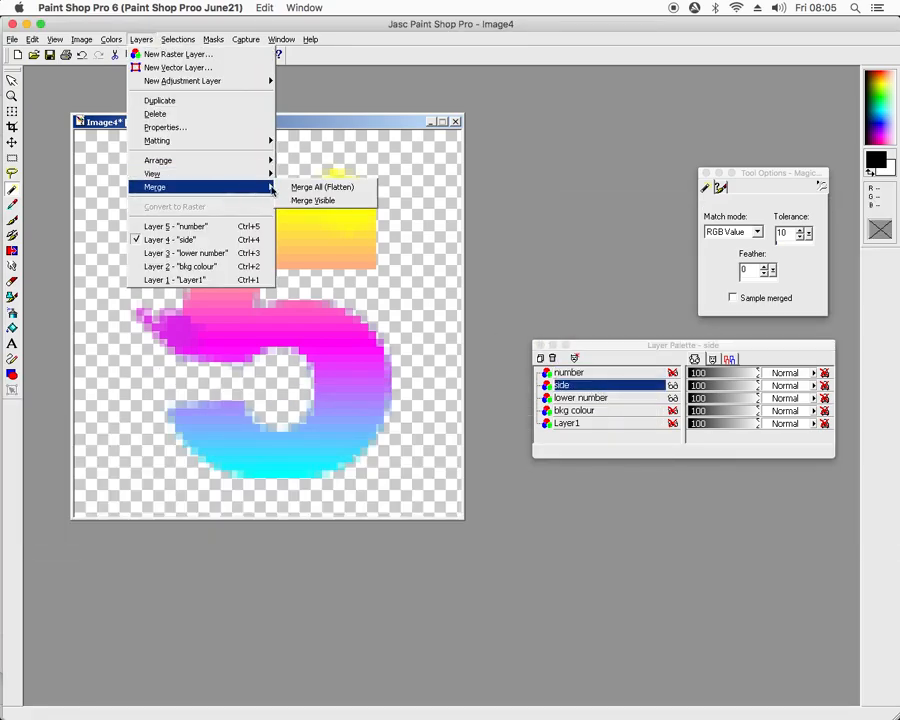
click(323, 201)
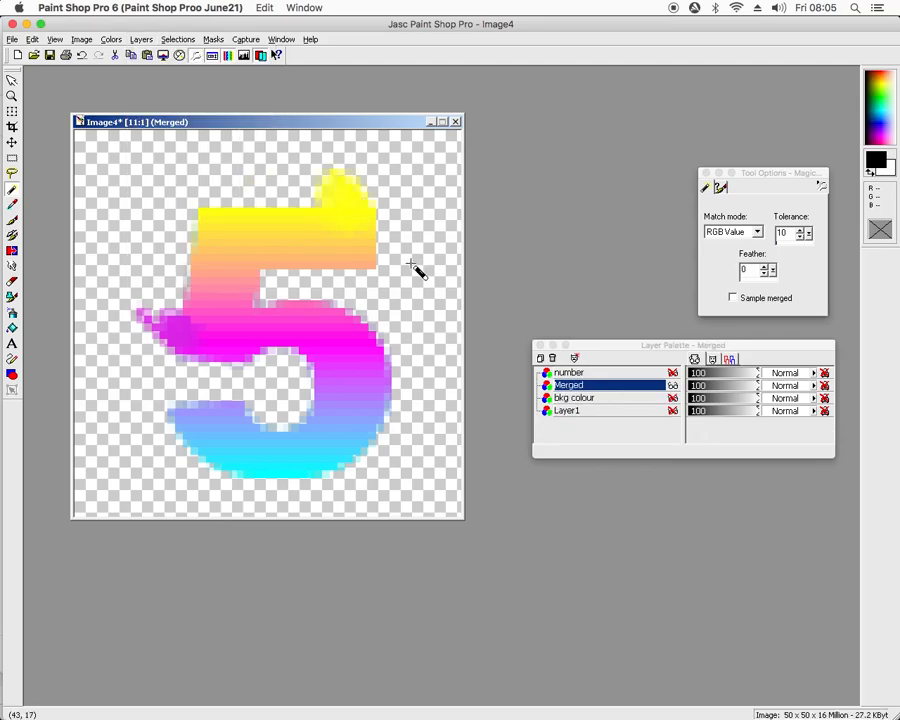
Show the bkg colour, Layer1 and number layers again alongside the merged layer
click(673, 384)
click(673, 399)
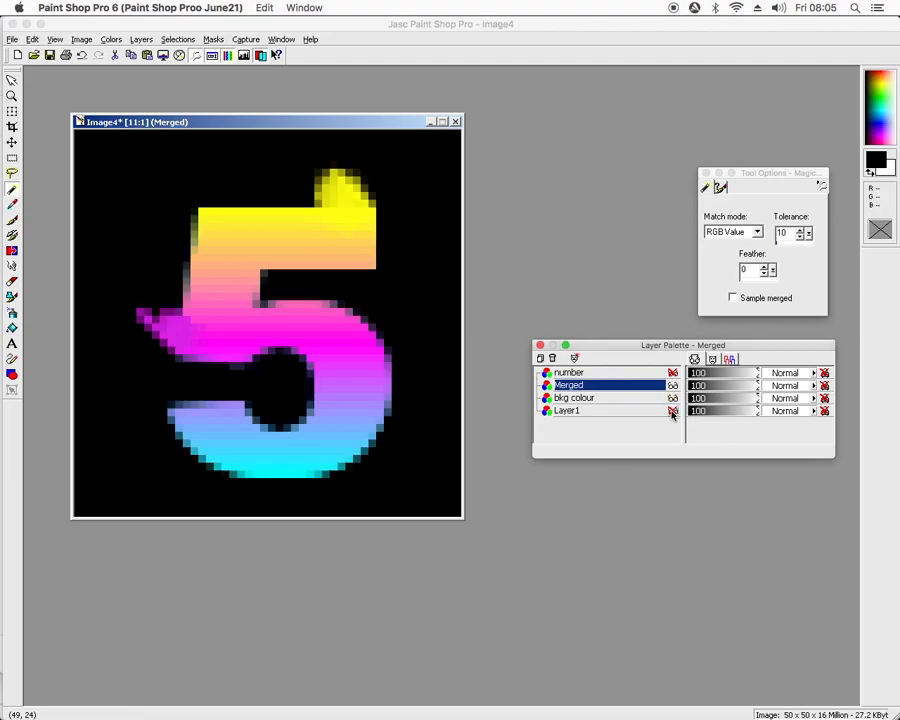
click(673, 373)
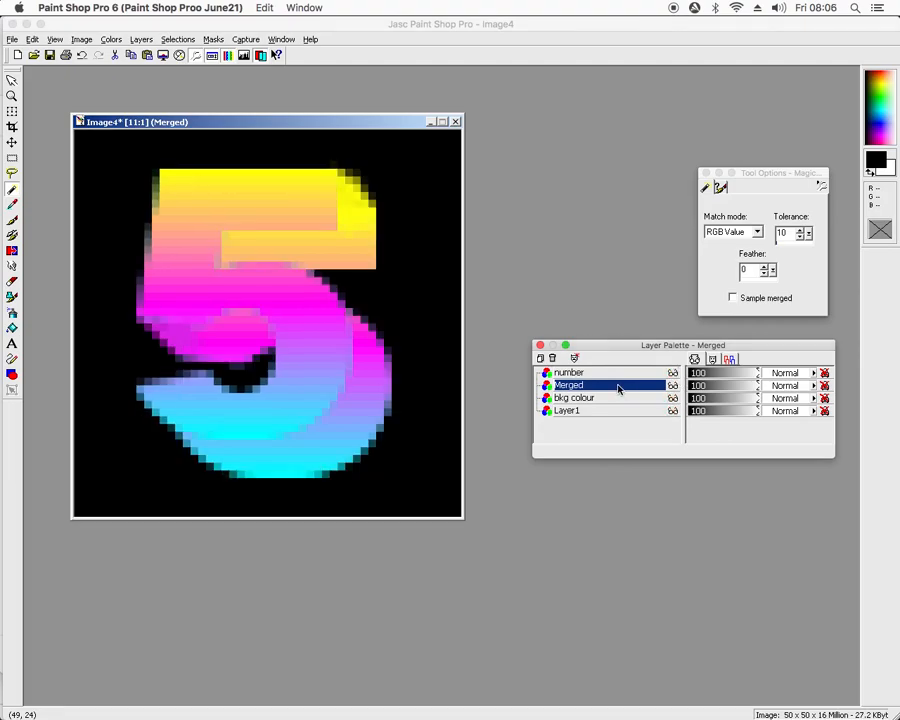
Add a new raster layer named "shading" directly above the merged layer
mouse_move(618, 389)
click(133, 40)
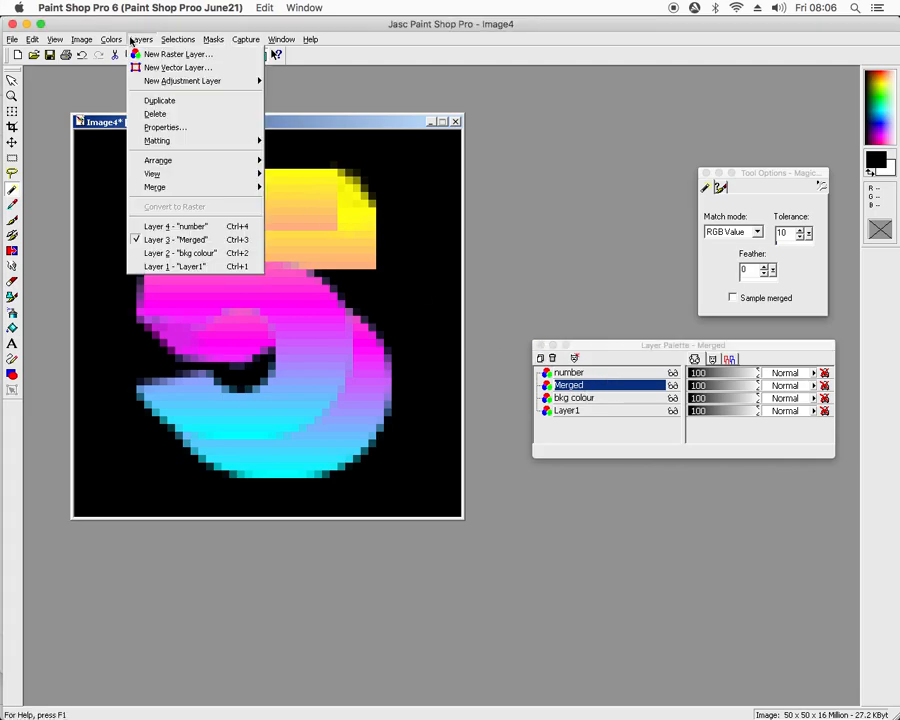
click(146, 54)
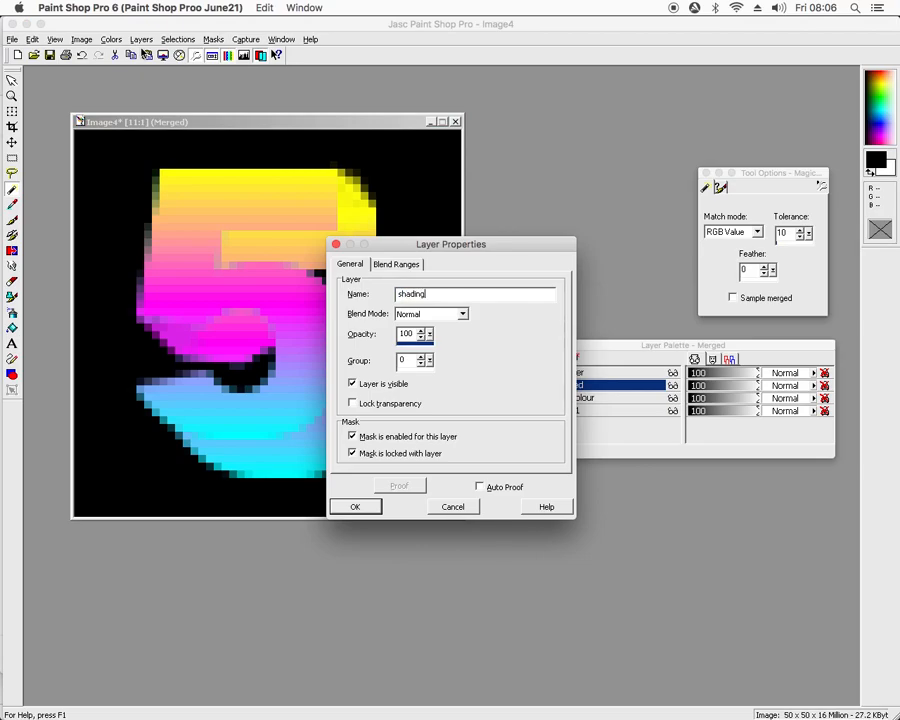
text(shading)
key(Return)
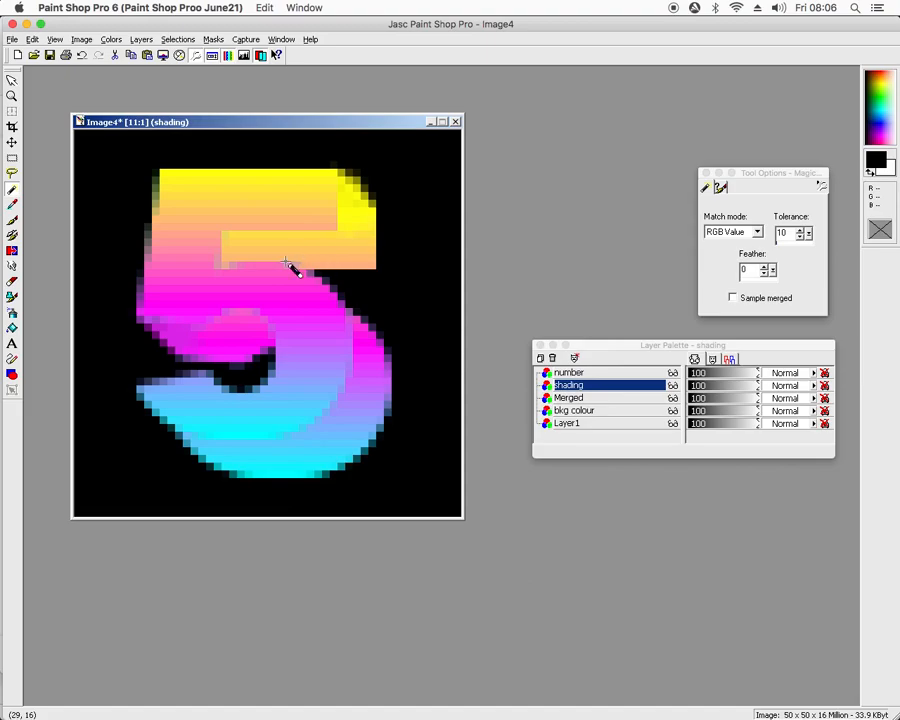
Airbrush black shading on the shading layer along the 5's bottom curve and in the recess beneath its top bar
click(12, 313)
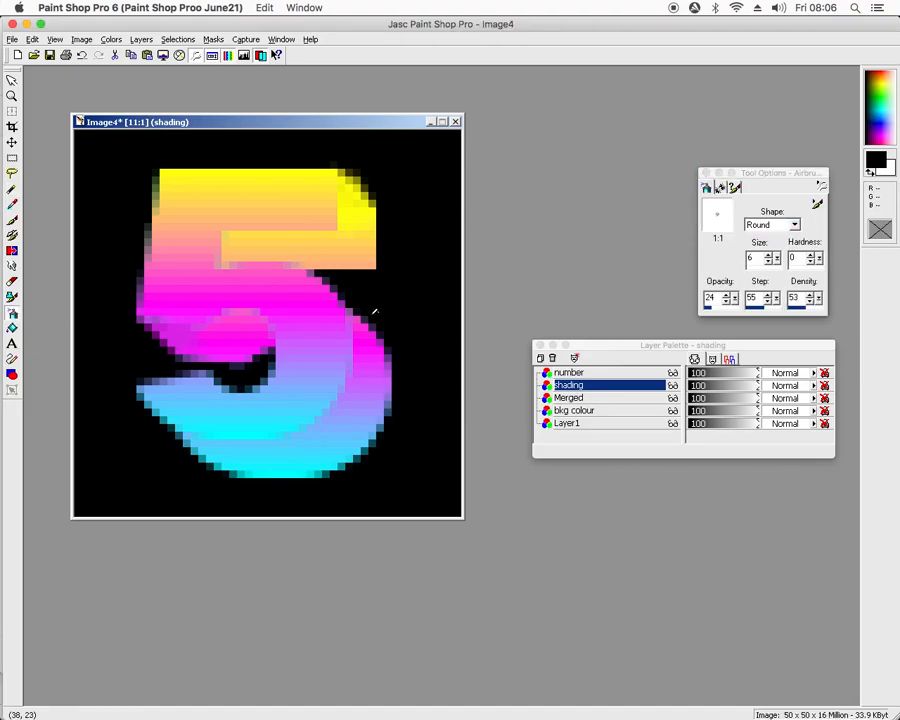
scroll(366, 250, up, 2)
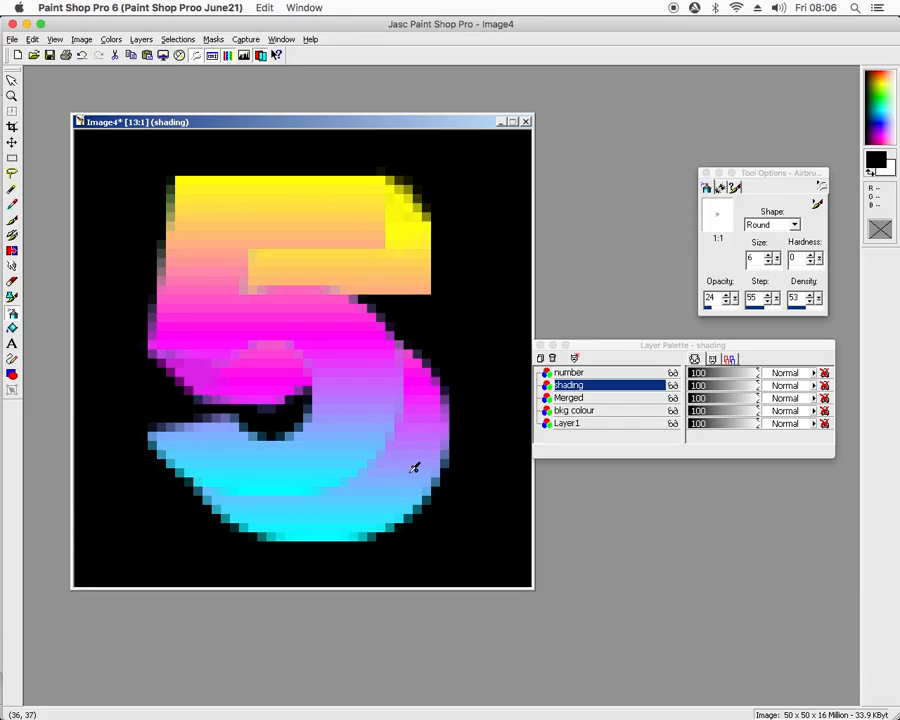
mouse_move(418, 488)
mouse_down()
mouse_move(334, 539)
mouse_move(400, 501)
mouse_move(370, 527)
mouse_move(236, 537)
mouse_up()
mouse_move(292, 537)
mouse_down()
mouse_move(183, 491)
mouse_move(284, 554)
mouse_move(219, 495)
mouse_move(227, 527)
mouse_move(245, 537)
mouse_move(208, 507)
mouse_move(263, 537)
mouse_up()
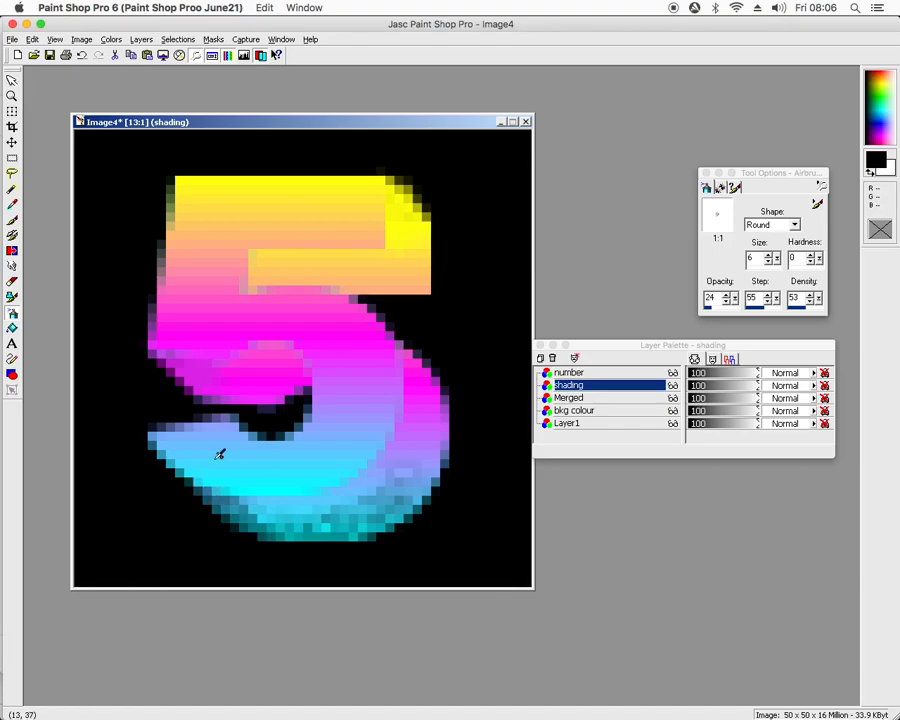
mouse_move(291, 526)
mouse_down()
mouse_move(401, 499)
mouse_move(249, 547)
mouse_move(239, 530)
mouse_move(324, 535)
mouse_move(440, 418)
mouse_up()
mouse_move(269, 255)
mouse_down()
mouse_move(403, 267)
mouse_move(281, 270)
mouse_move(256, 259)
mouse_move(237, 309)
mouse_move(287, 244)
mouse_move(351, 244)
mouse_move(216, 229)
mouse_move(267, 243)
mouse_move(277, 263)
mouse_move(420, 295)
mouse_up()
Airbrush white highlights on the right end of the 5's top bar and the bowl's right side, undoing and repainting the bowl stroke
mouse_move(395, 183)
mouse_down()
mouse_move(416, 207)
mouse_move(408, 201)
mouse_move(412, 234)
mouse_up()
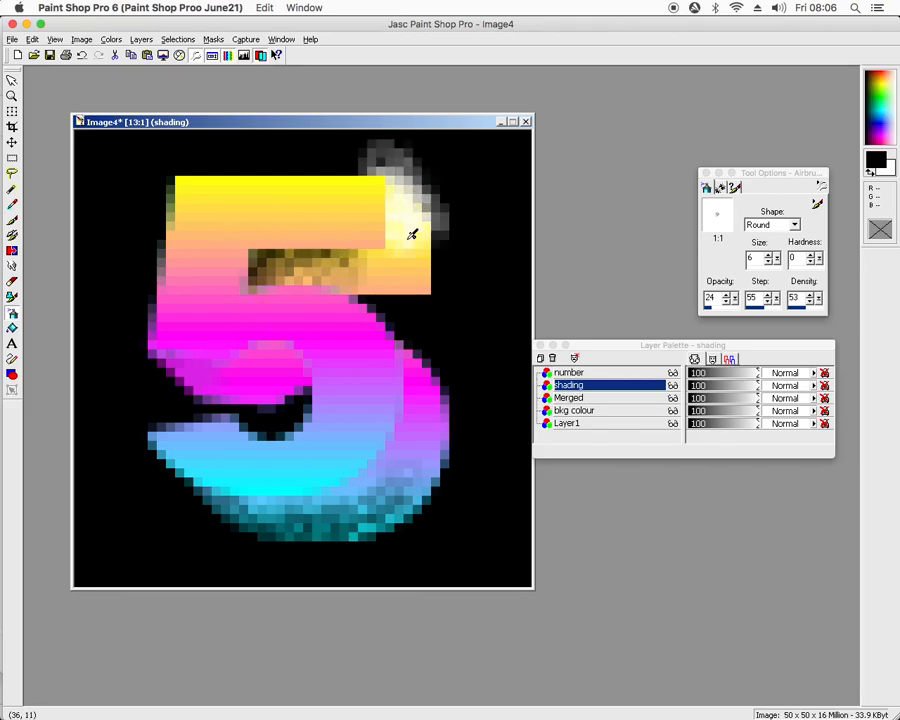
mouse_move(407, 279)
mouse_down()
mouse_move(437, 293)
mouse_move(443, 232)
mouse_move(398, 322)
mouse_move(459, 241)
mouse_up()
mouse_move(459, 357)
mouse_down()
mouse_move(443, 386)
mouse_move(465, 423)
mouse_move(435, 356)
mouse_move(442, 398)
mouse_move(428, 361)
mouse_move(409, 349)
mouse_move(462, 436)
mouse_move(405, 314)
mouse_move(416, 348)
mouse_move(488, 438)
mouse_move(398, 308)
mouse_up()
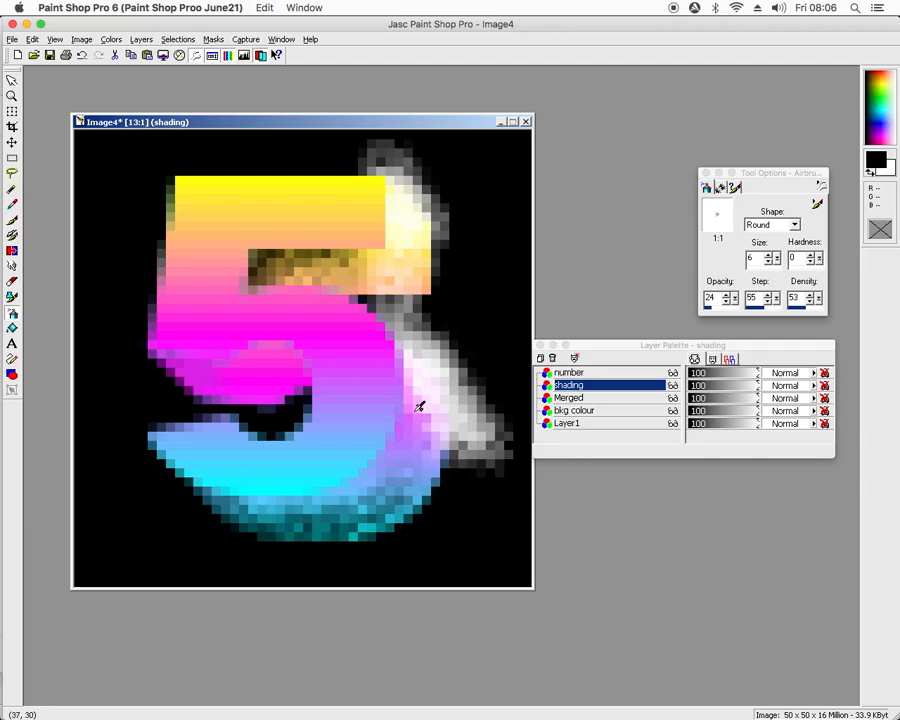
key(ctrl+z)
mouse_move(438, 355)
mouse_down()
mouse_move(469, 441)
mouse_move(428, 360)
mouse_move(418, 367)
mouse_move(415, 403)
mouse_move(423, 424)
mouse_move(477, 477)
mouse_move(438, 357)
mouse_move(408, 502)
mouse_move(472, 401)
mouse_move(439, 319)
mouse_move(429, 320)
mouse_move(426, 341)
mouse_move(452, 385)
mouse_move(422, 350)
mouse_move(419, 414)
mouse_move(383, 341)
mouse_move(455, 376)
mouse_move(424, 373)
mouse_up()
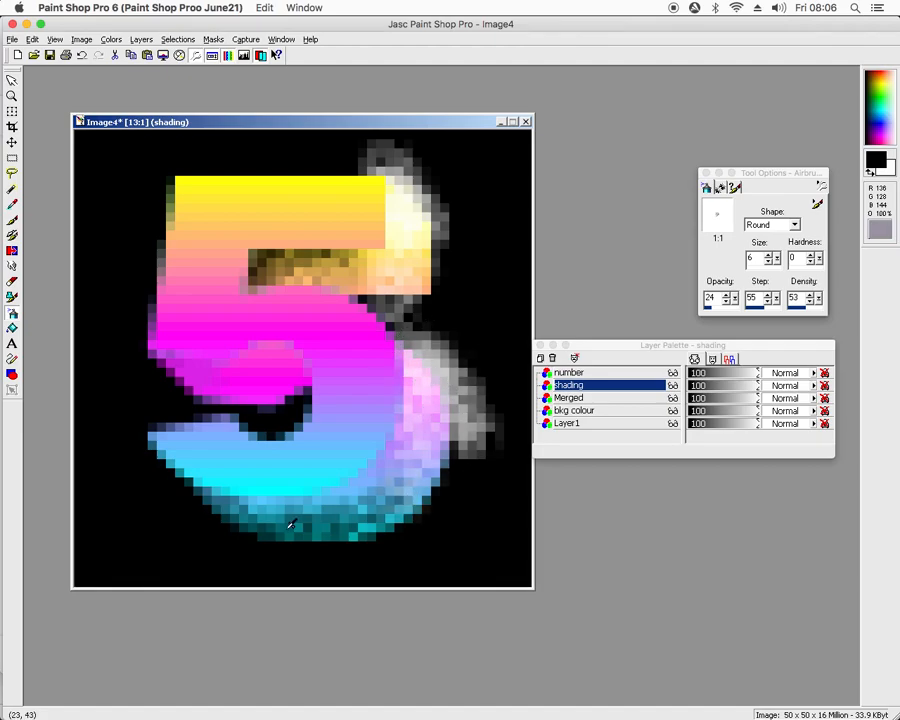
Try the Blur More filter on the shading layer and undo it
scroll(270, 310, down, 4)
scroll(208, 200, up, 1)
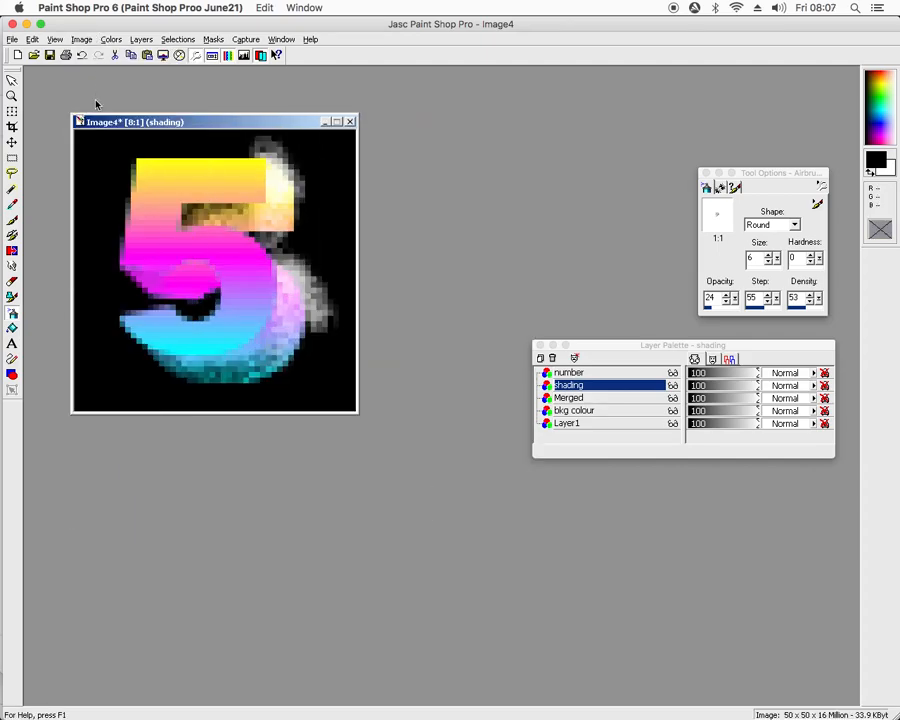
click(86, 41)
mouse_move(148, 251)
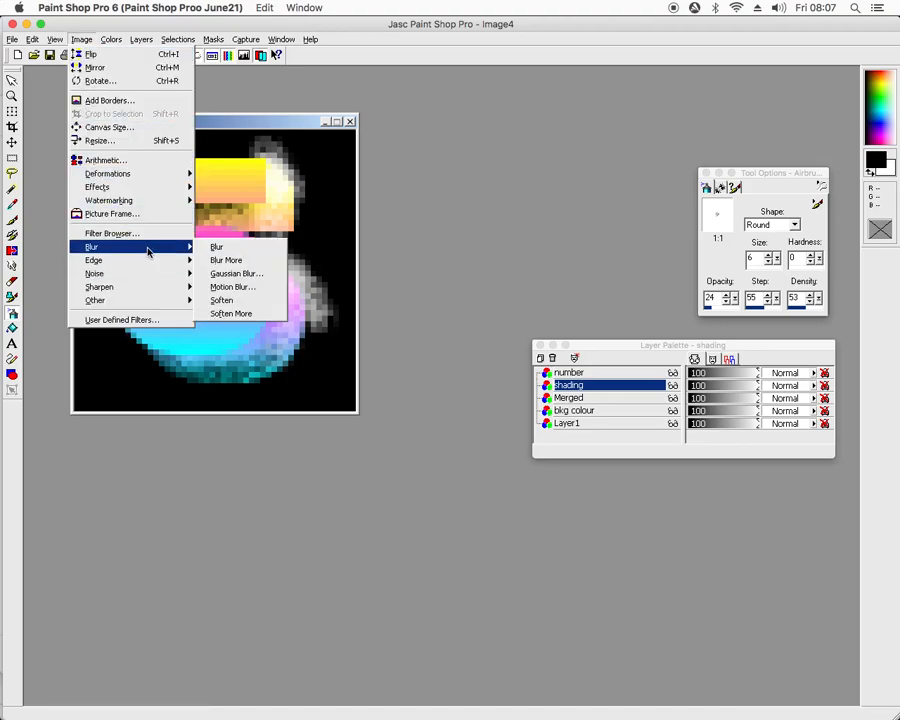
click(236, 260)
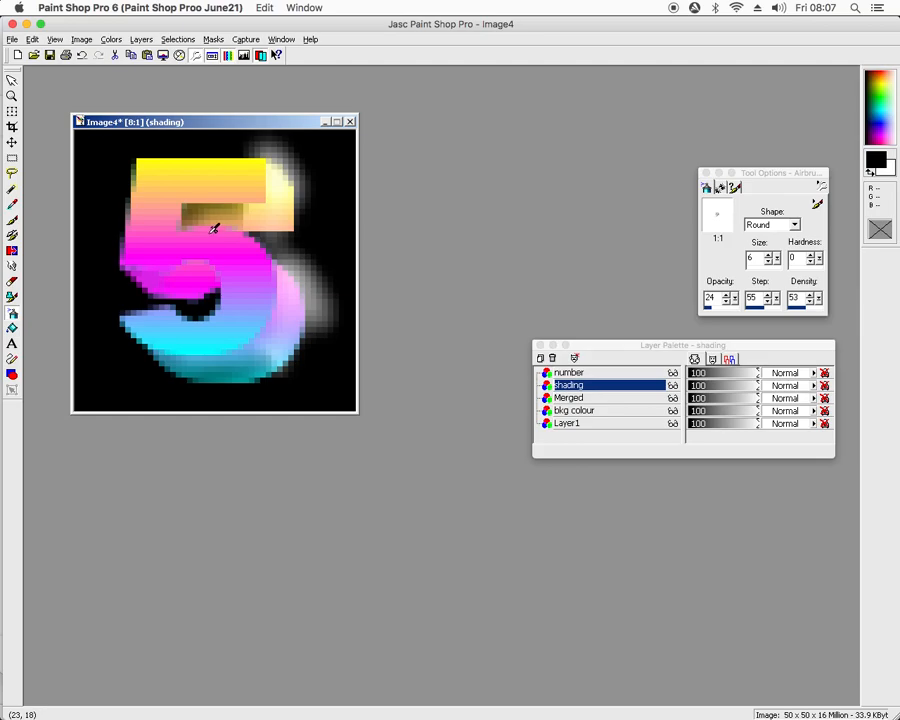
key(ctrl+z)
Airbrush stronger white highlights over the right half of the side face around the 5's top bar
scroll(245, 209, up, 1)
right_click(384, 281)
right_click(380, 284)
right_click(403, 290)
right_click(502, 290)
right_click(506, 219)
right_click(498, 225)
right_click(502, 275)
right_click(489, 307)
right_click(489, 307)
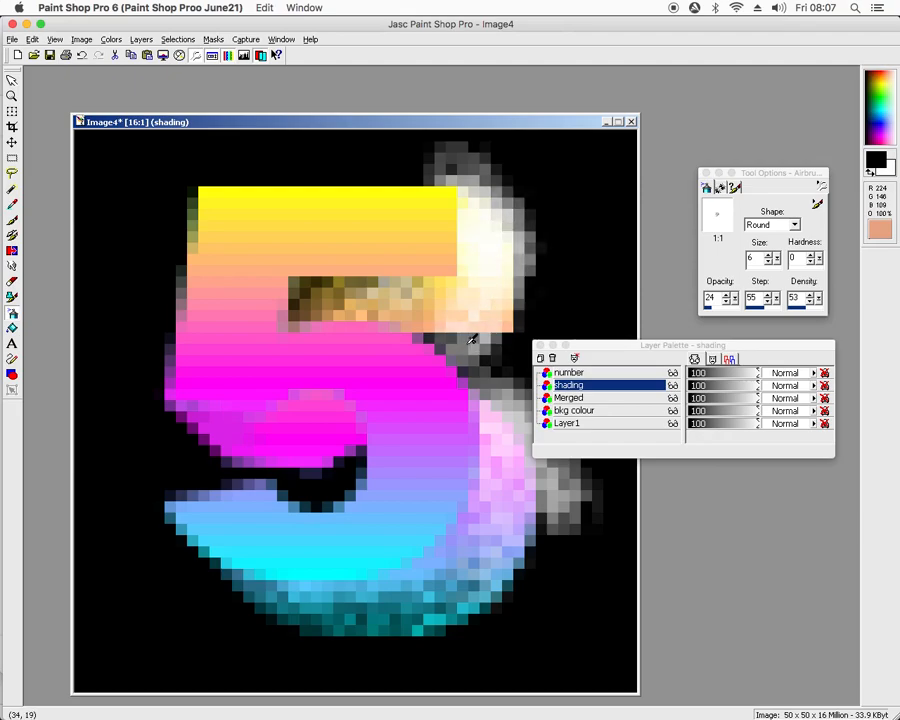
right_click(496, 201)
right_click(517, 299)
Airbrush more white along the bowl's right side and down its lower-right curve
scroll(517, 299, down, 1)
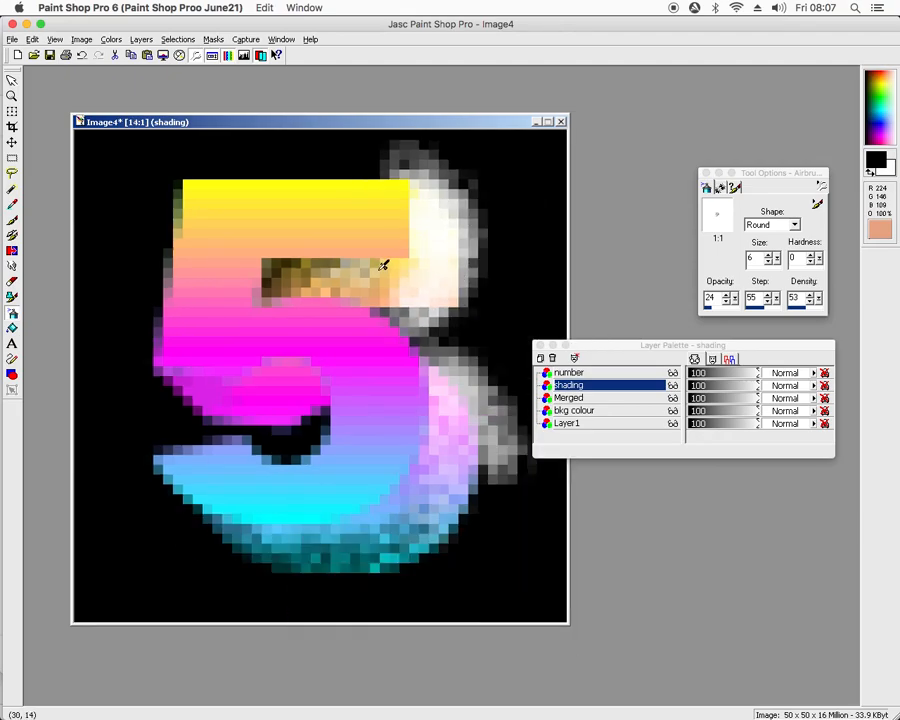
scroll(398, 265, down, 2)
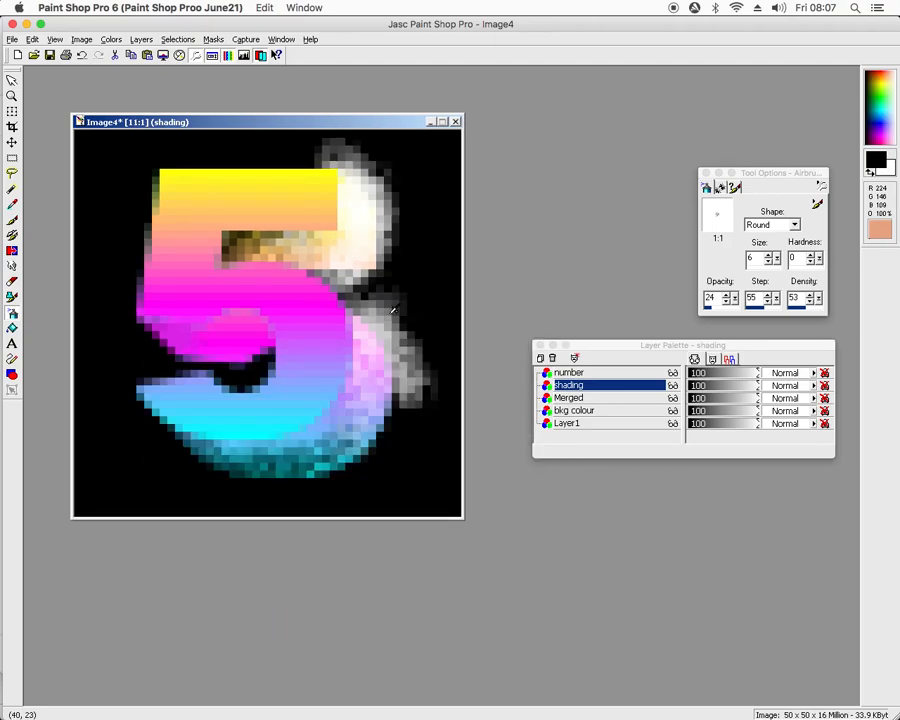
mouse_move(364, 332)
mouse_down()
mouse_move(361, 317)
mouse_move(388, 374)
mouse_move(371, 352)
mouse_up()
mouse_move(380, 428)
mouse_down()
mouse_move(335, 470)
mouse_move(395, 350)
mouse_move(335, 472)
mouse_up()
key(minus)
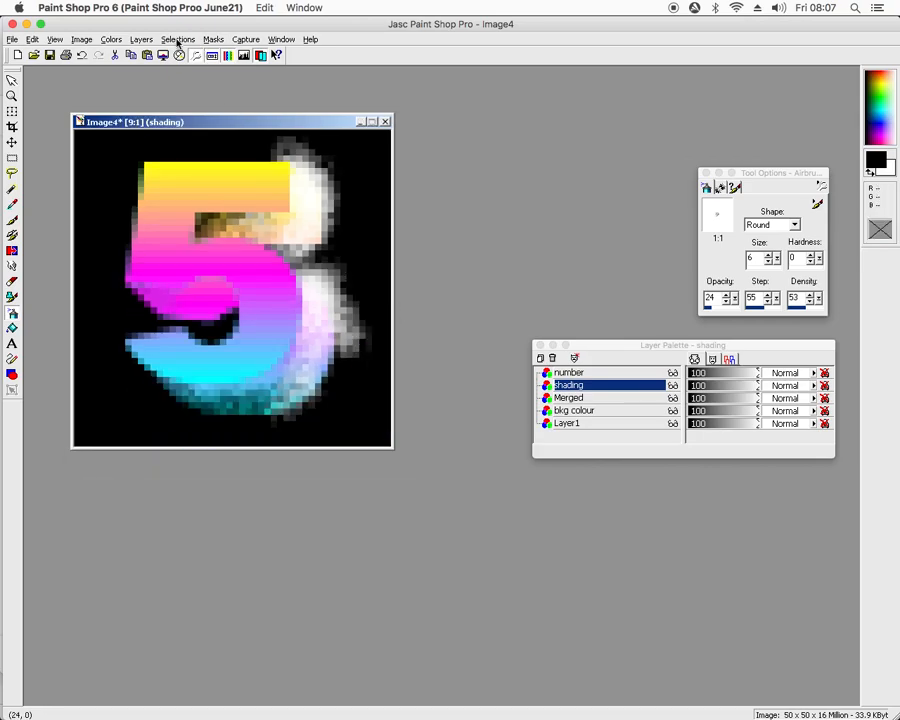
Try blurring the strengthened shading, check it at several magnifications, and undo the blur
click(82, 42)
mouse_move(142, 245)
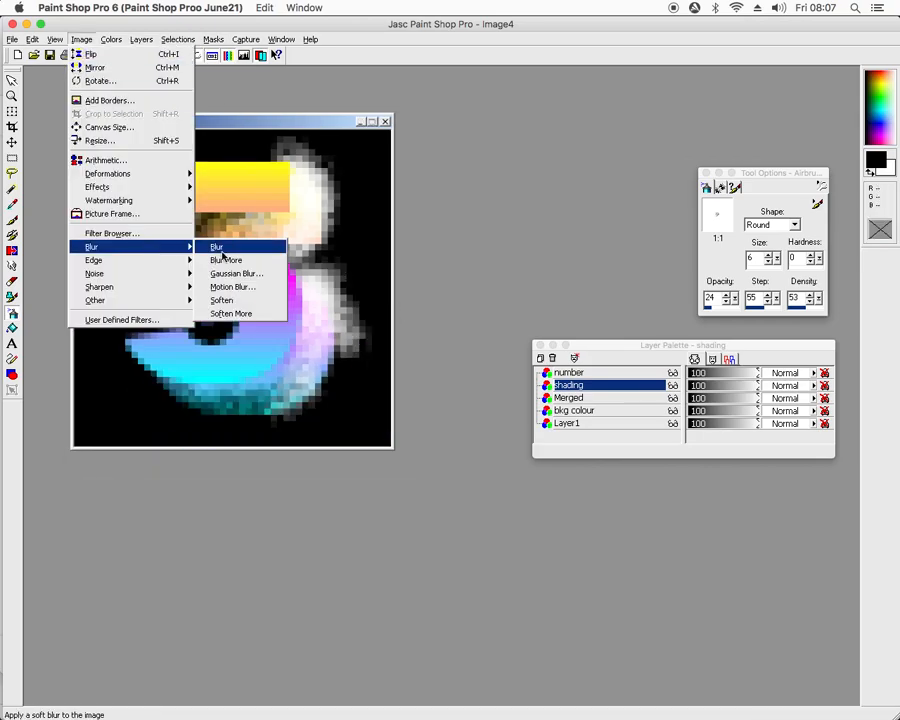
click(216, 245)
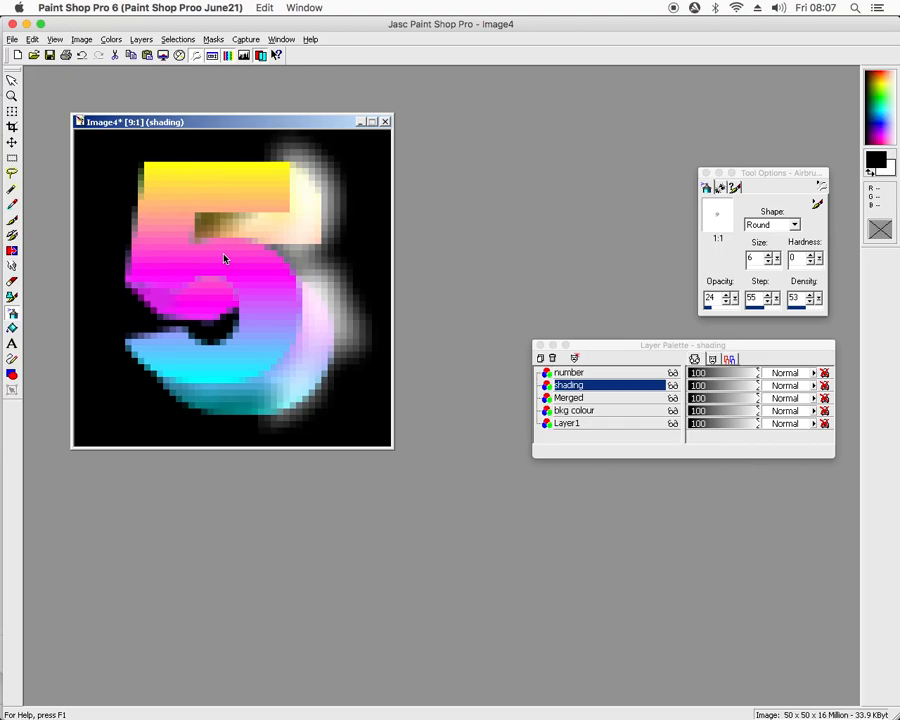
key(minus)
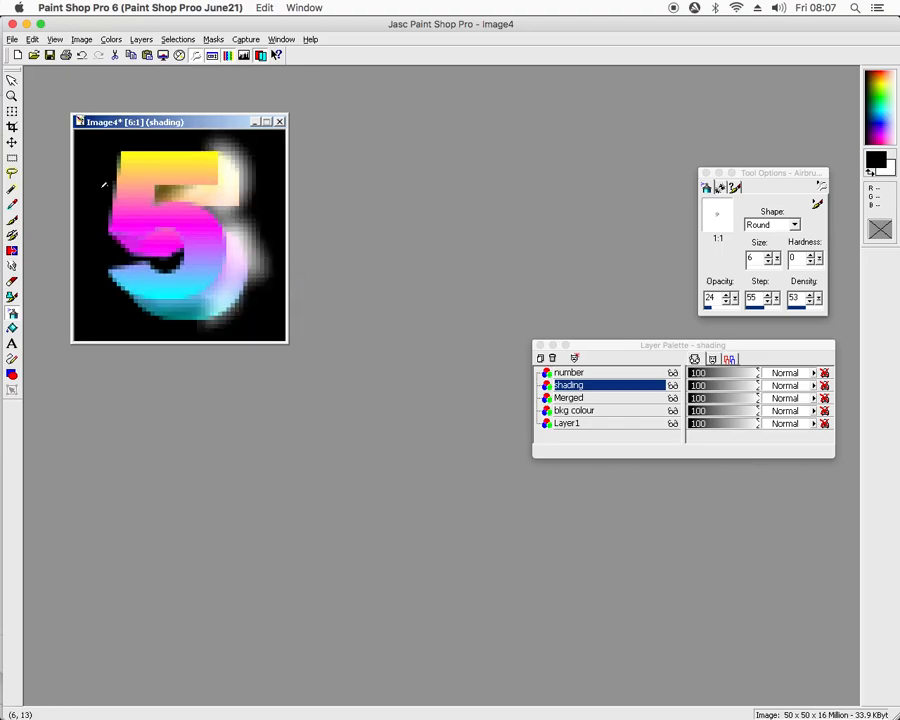
key(plus)
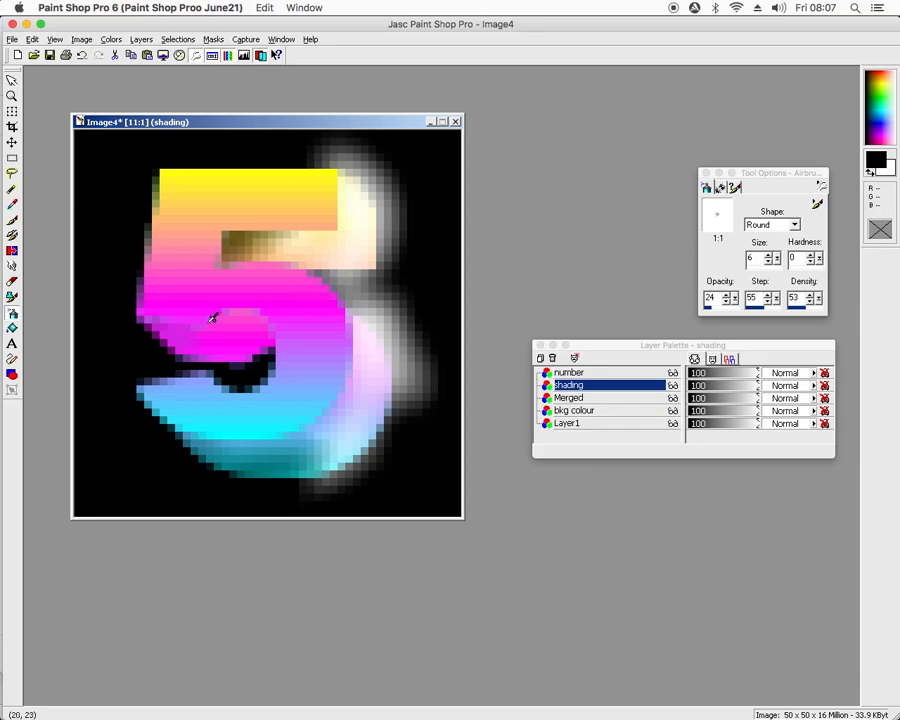
key(ctrl+z)
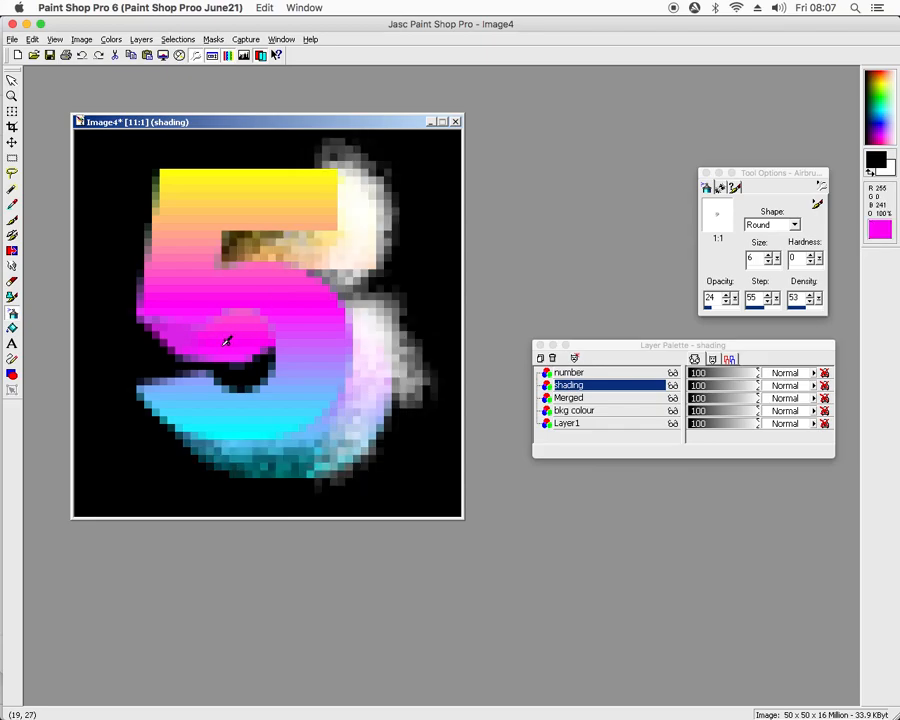
Airbrush black shading over the magenta side face inside the 5's bowl, above the lower-left opening
key(plus)
mouse_move(213, 369)
mouse_down()
mouse_move(249, 425)
mouse_move(241, 353)
mouse_move(249, 344)
mouse_move(333, 366)
mouse_move(297, 349)
mouse_move(260, 349)
mouse_move(213, 371)
mouse_move(258, 356)
mouse_move(171, 351)
mouse_up()
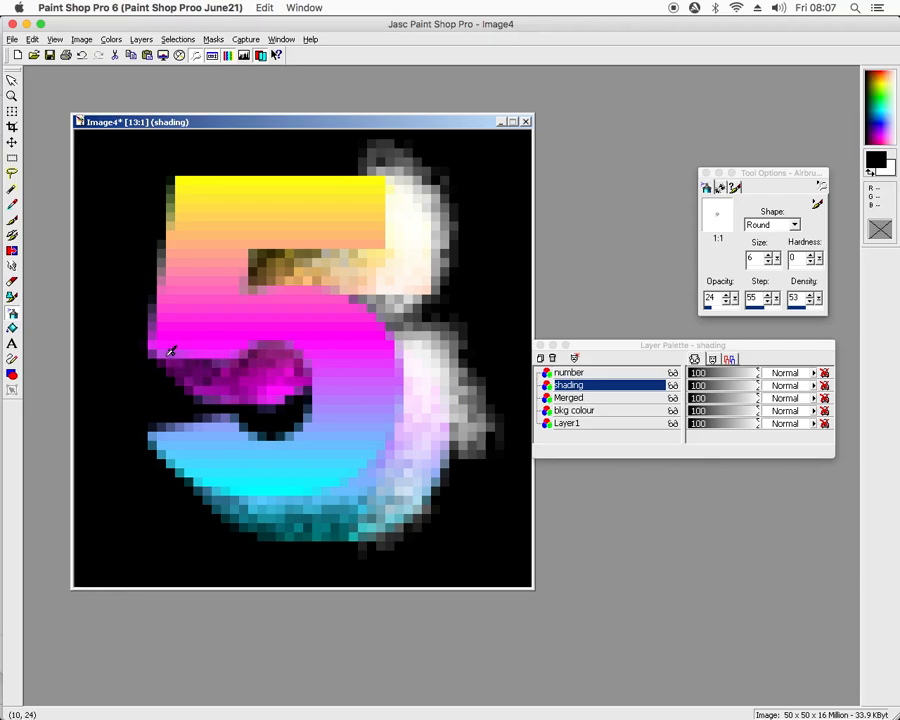
scroll(222, 279, down, 2)
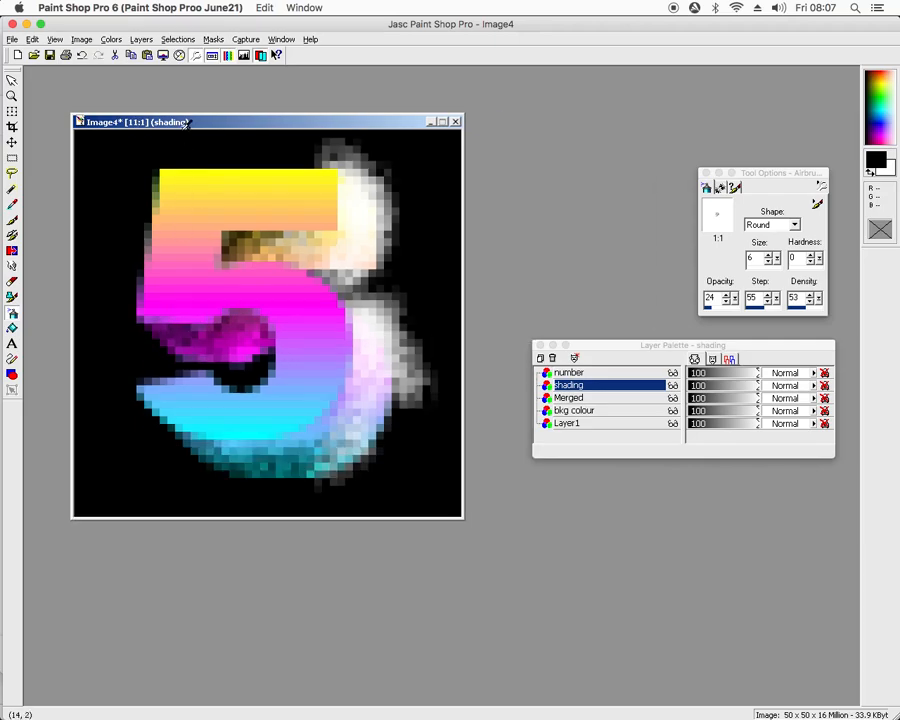
Apply Blur More to the shading layer and check the graphic at a smaller magnification
click(88, 40)
mouse_move(122, 247)
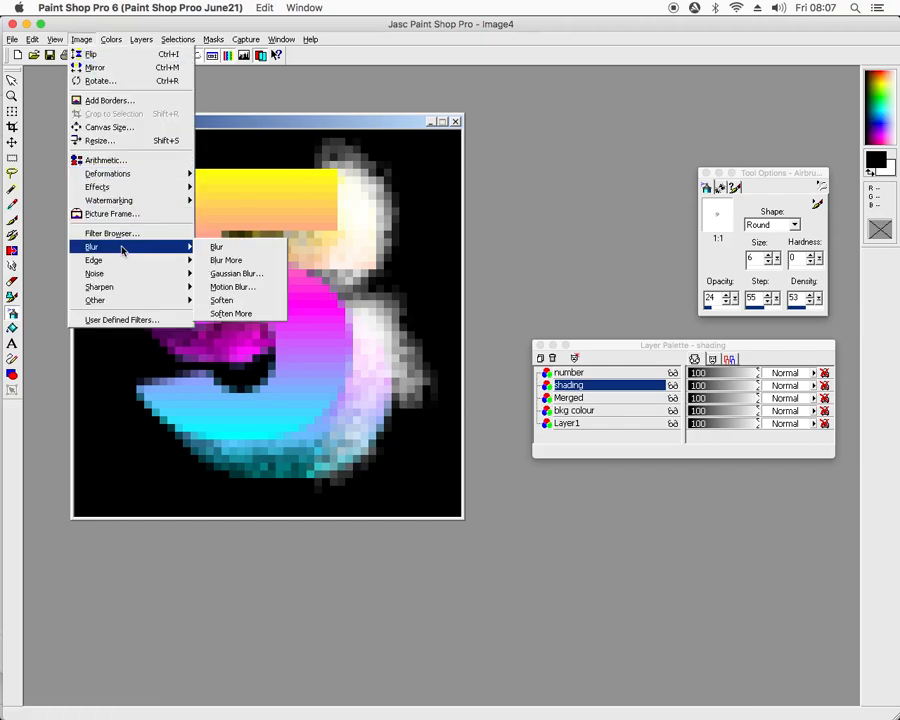
click(253, 260)
scroll(255, 253, down, 5)
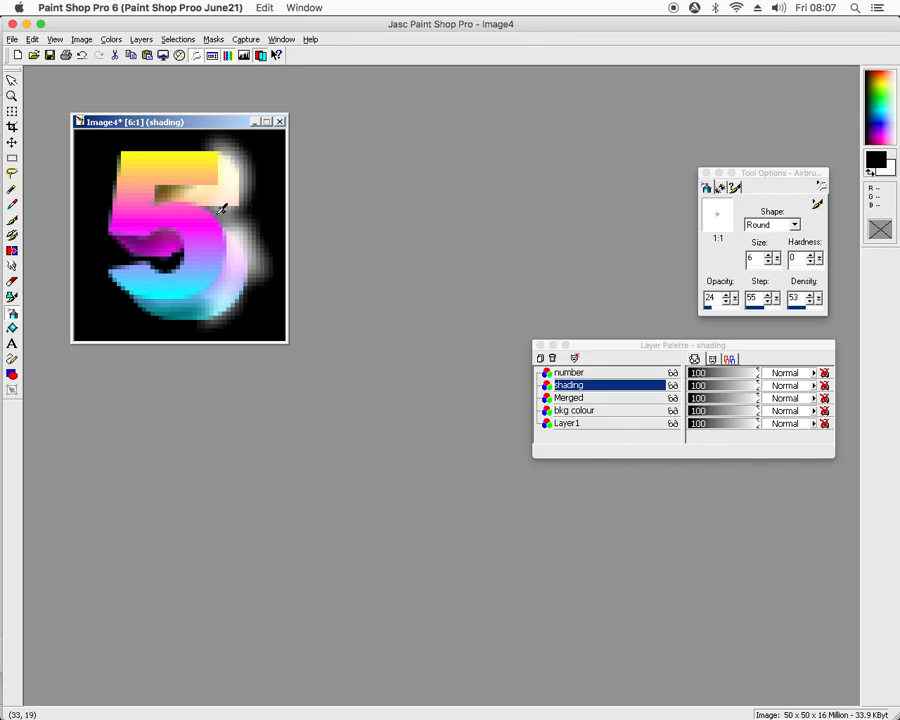
Remove the shading that spills outside the 5 from the shading layer, using a Magic Wand selection made on the Merged layer
scroll(222, 208, up, 5)
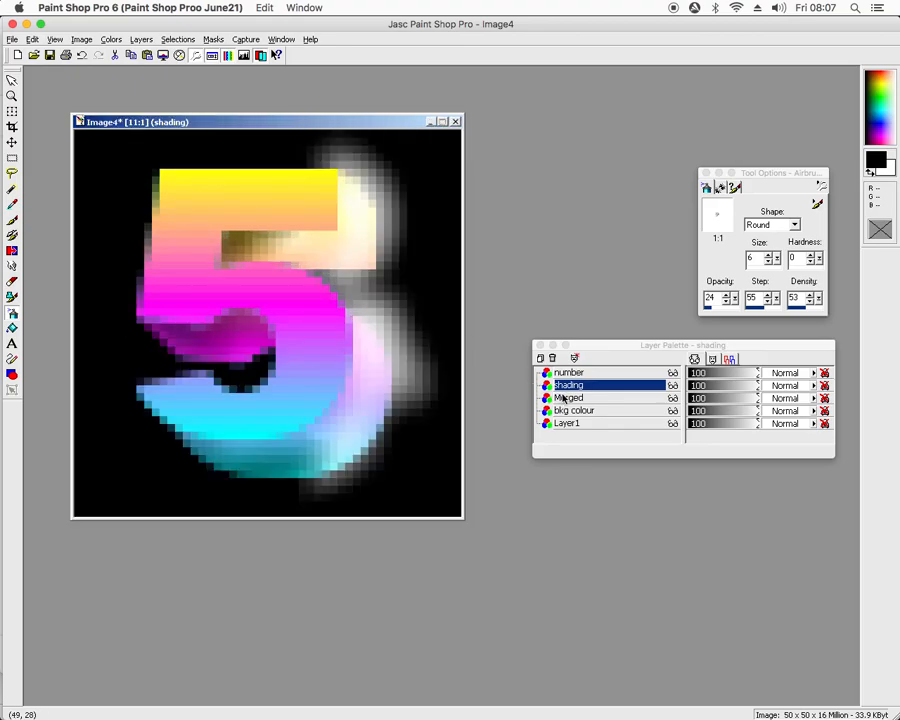
click(570, 398)
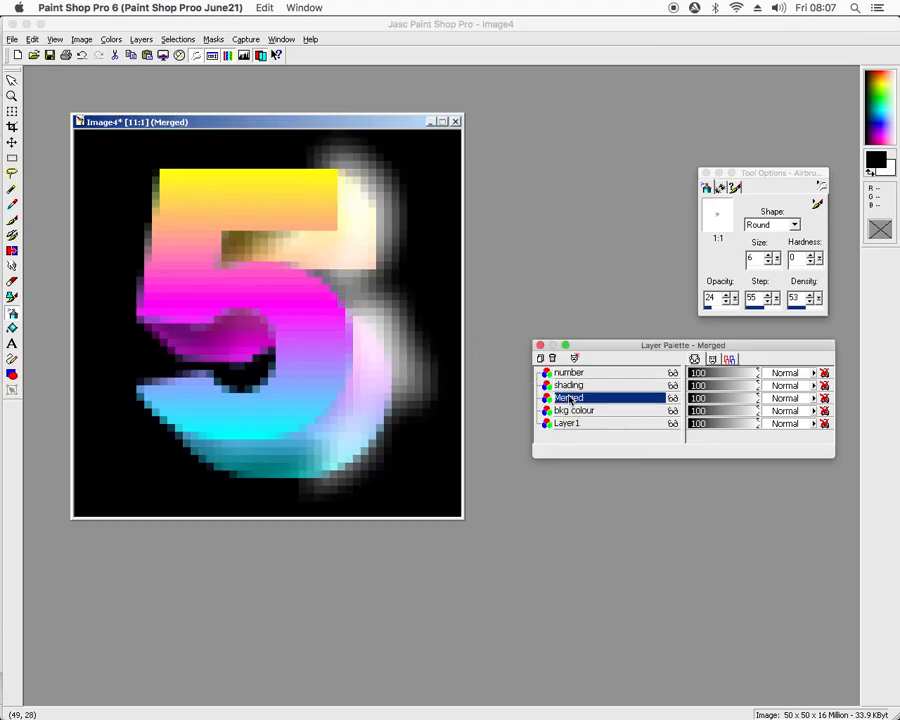
click(12, 190)
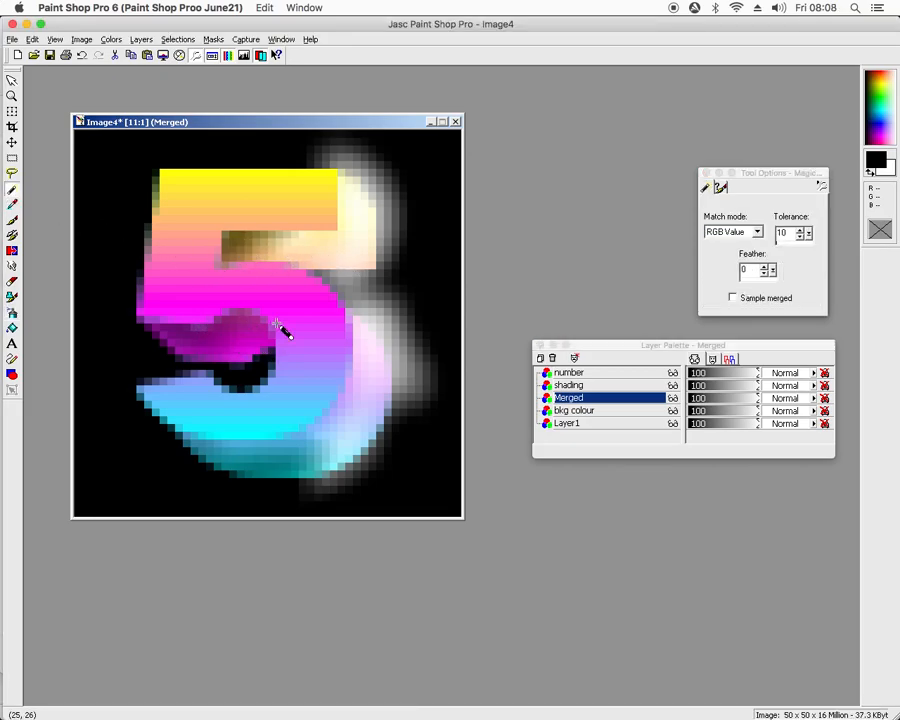
click(365, 290)
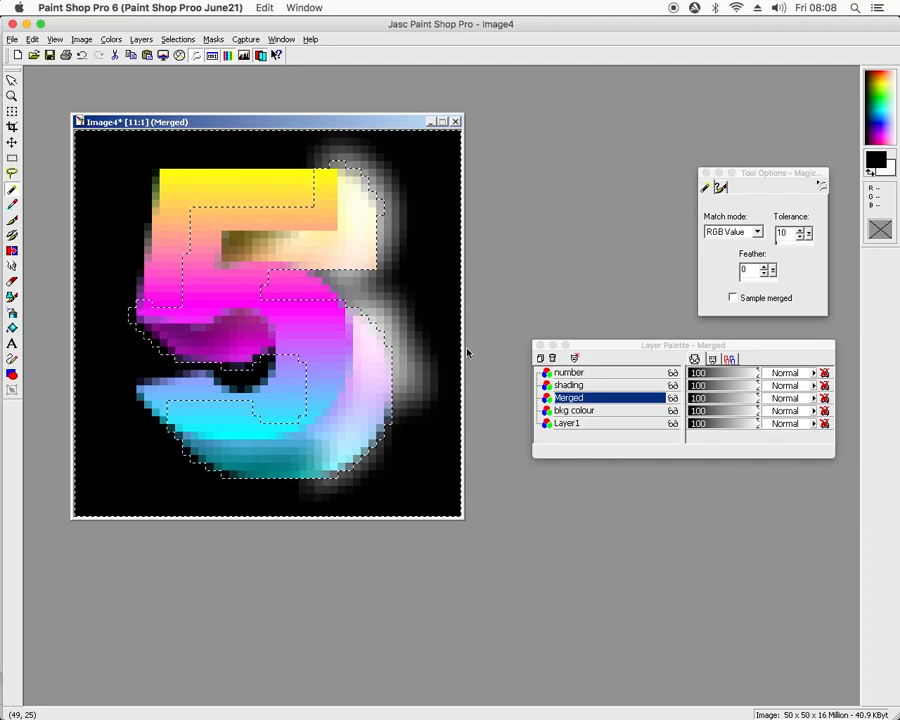
click(604, 386)
key(Delete)
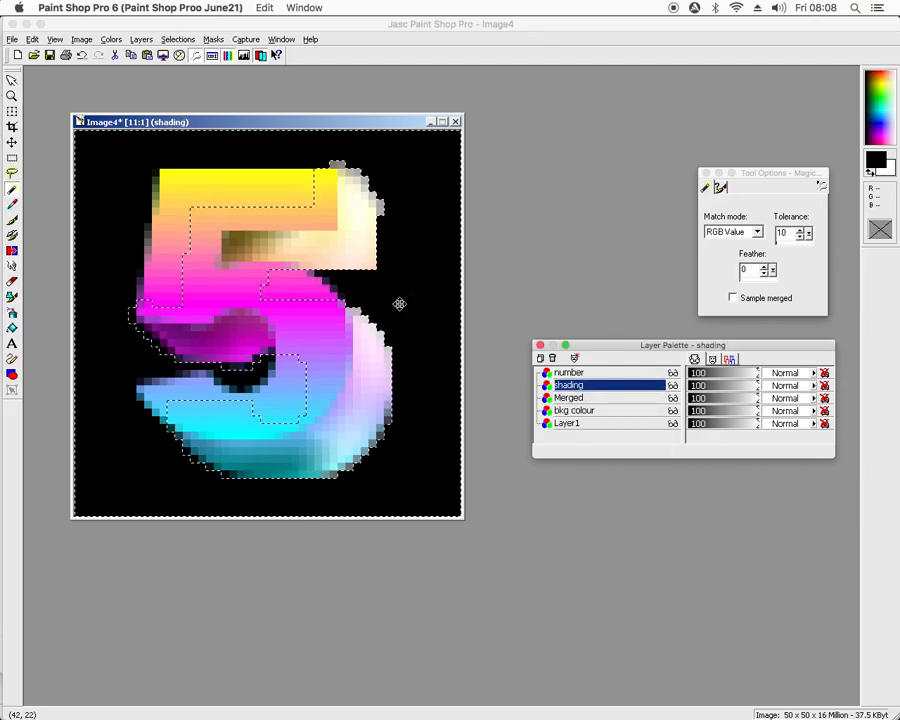
key(ctrl+d)
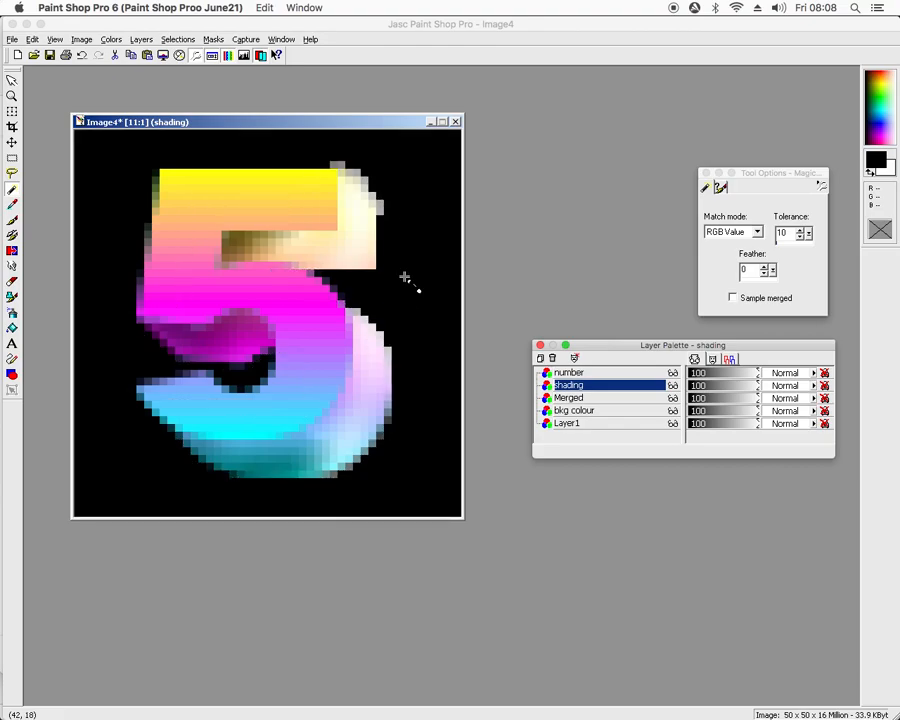
Freehand-select the stray grey pixels along the upper-right curve of the 5 on the shading layer and delete them
scroll(405, 215, up, 1)
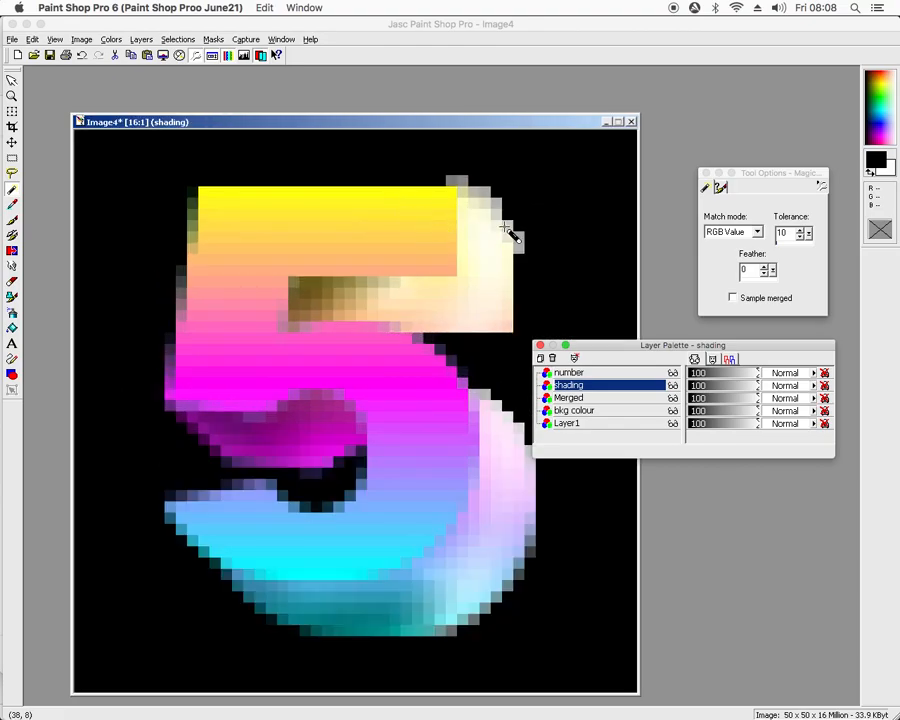
click(12, 174)
scroll(516, 200, up, 2)
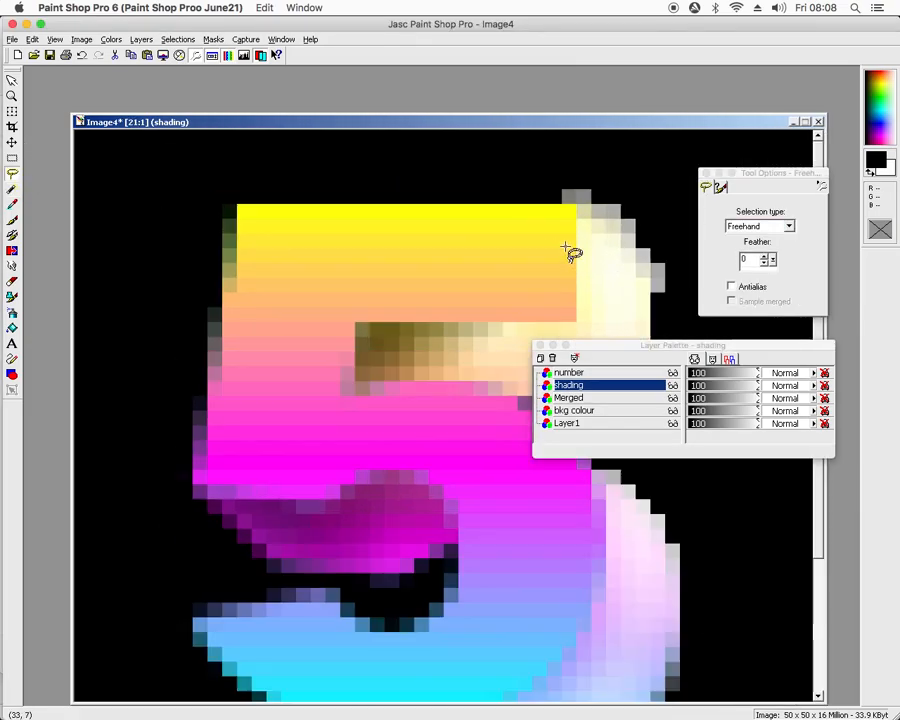
scroll(620, 283, up, 3)
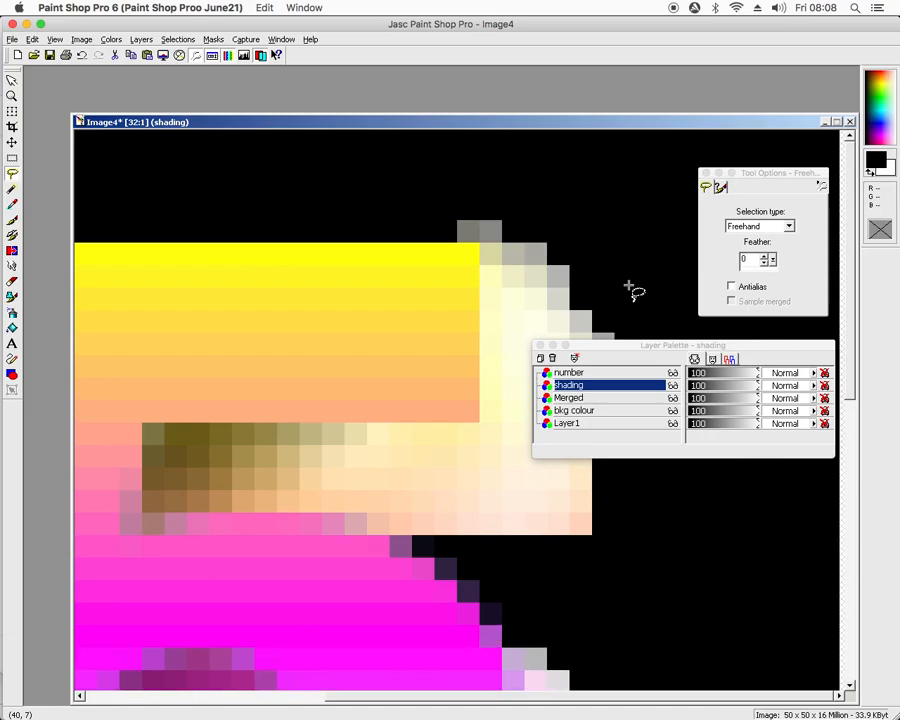
scroll(630, 292, down, 3)
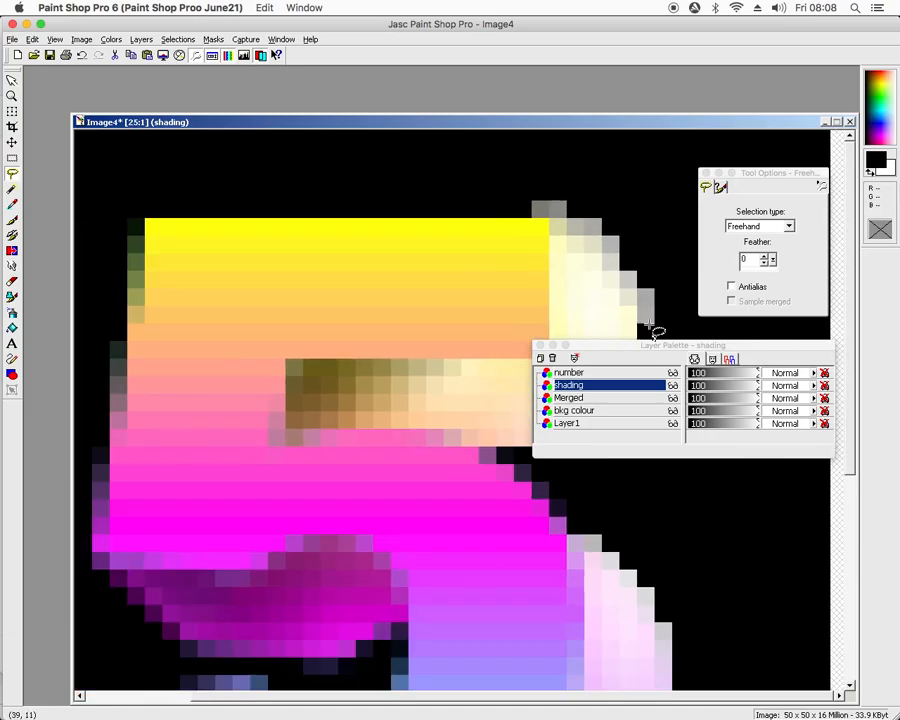
mouse_move(629, 301)
mouse_down()
mouse_move(594, 255)
mouse_move(526, 210)
mouse_move(527, 198)
mouse_move(553, 178)
mouse_move(657, 191)
mouse_move(718, 252)
mouse_move(716, 315)
mouse_move(746, 336)
mouse_up()
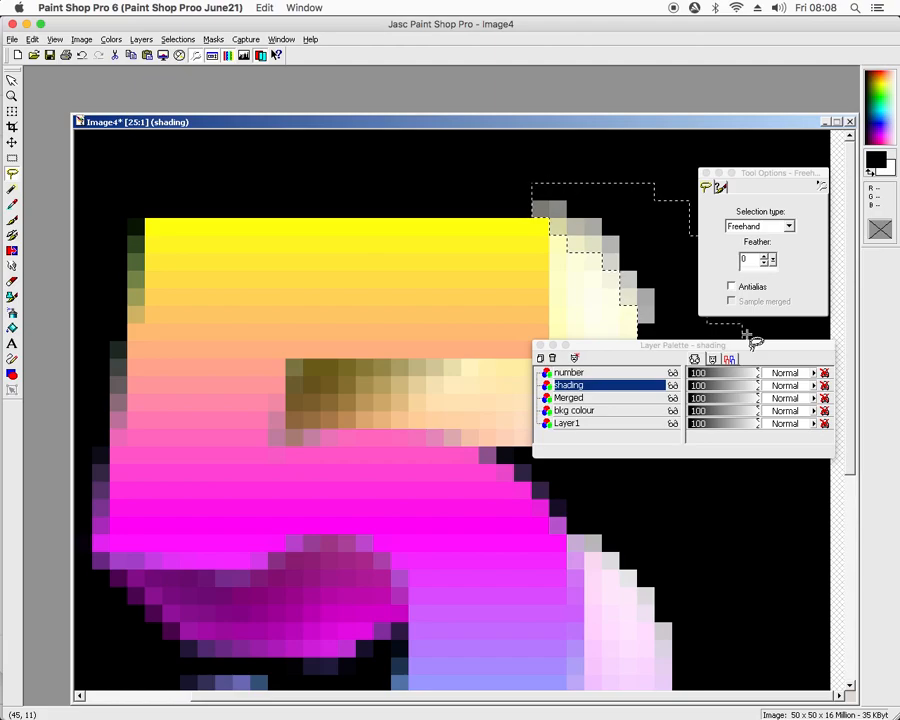
key(Delete)
scroll(572, 251, down, 8)
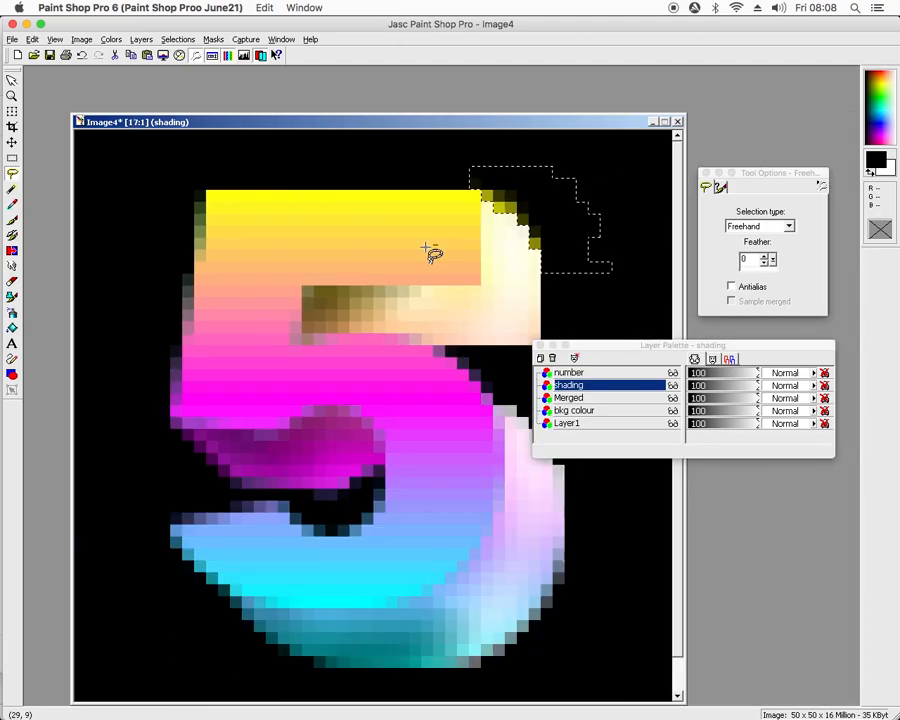
scroll(420, 251, down, 12)
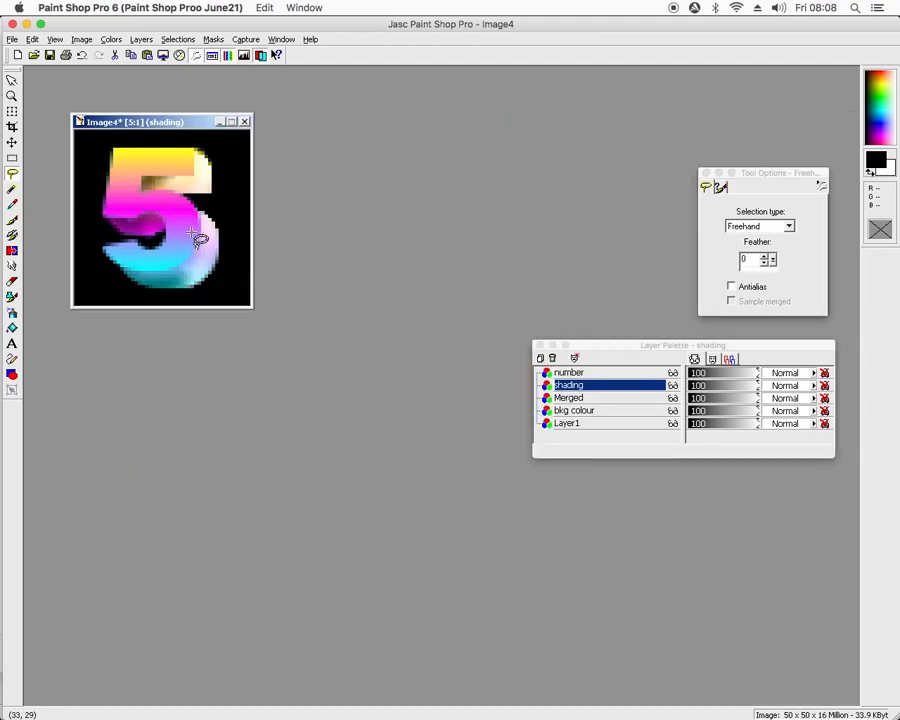
scroll(196, 238, down, 3)
scroll(128, 178, up, 7)
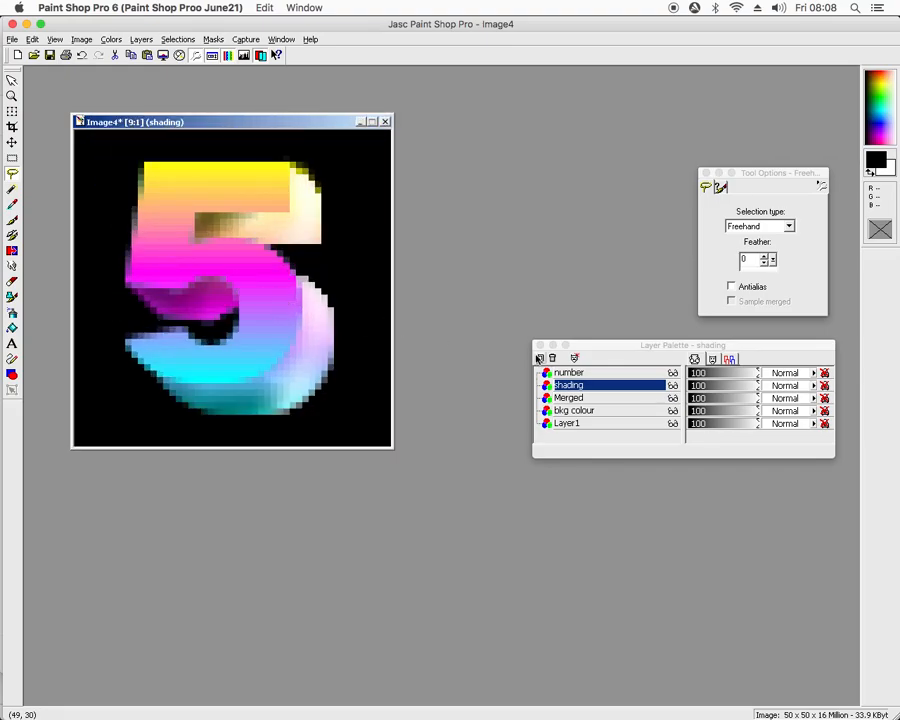
Select the front 5 on the number layer and float the selection so it follows the digit's outline
mouse_move(577, 374)
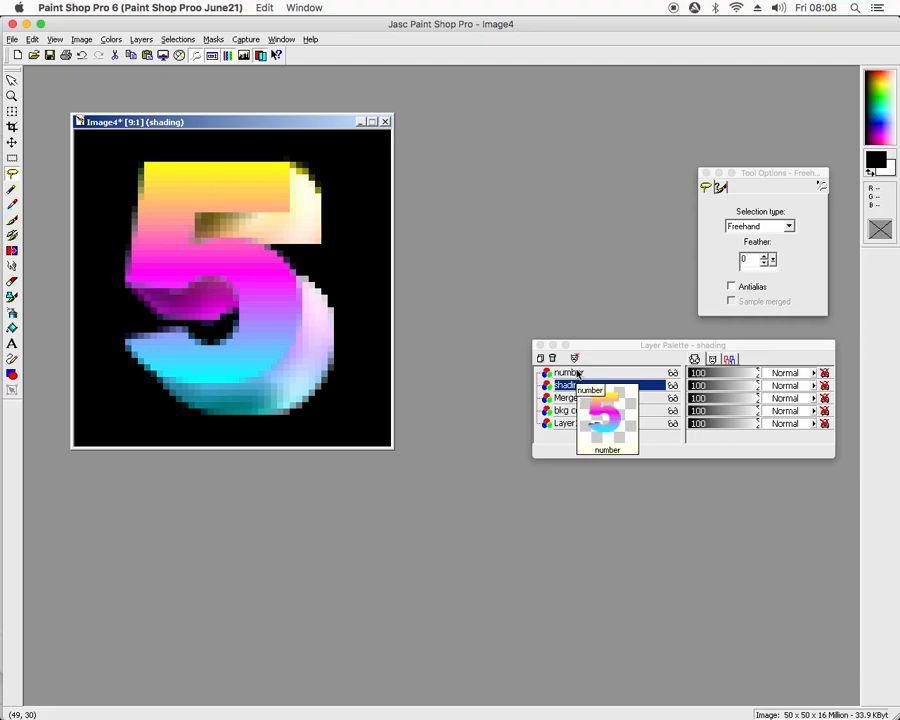
click(578, 374)
scroll(277, 290, up, 5)
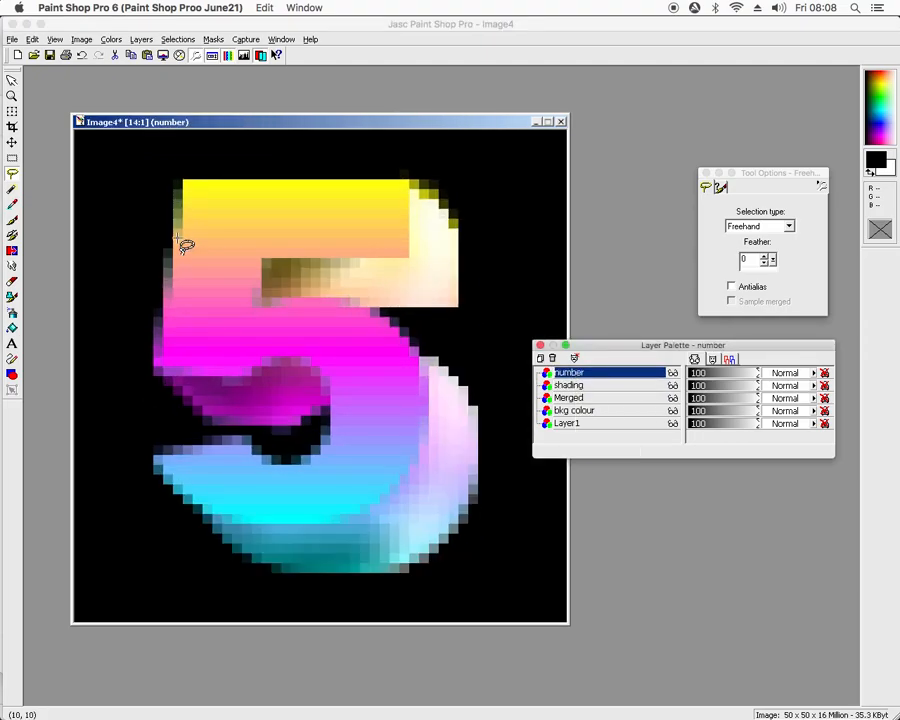
click(12, 158)
scroll(142, 172, down, 2)
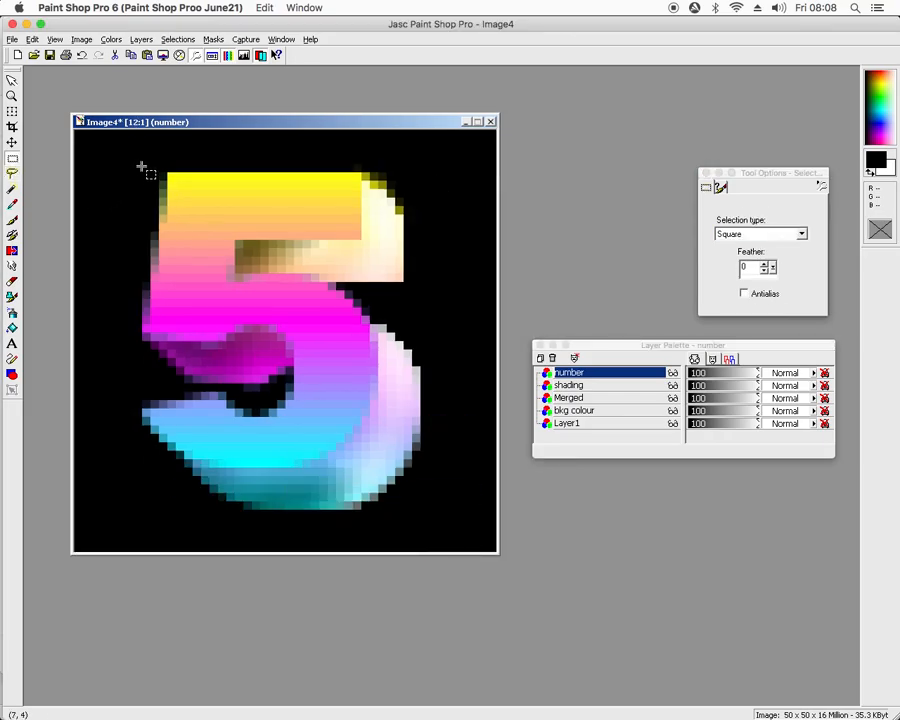
drag(120, 157, 458, 483)
key(ctrl+f)
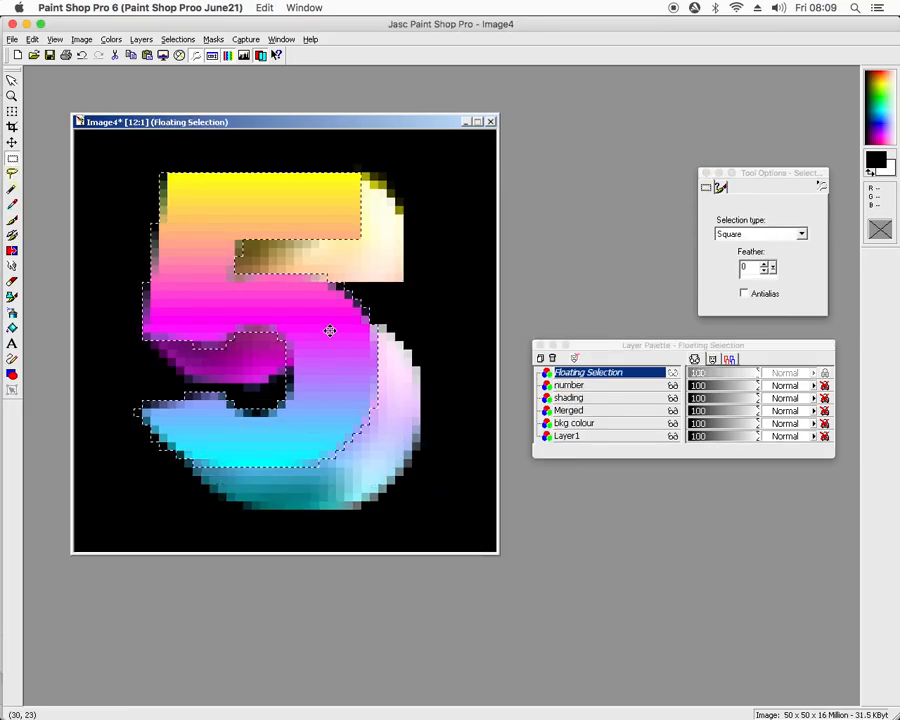
Contract the 5's selection by 2 pixels and invert it so that the digit's rim is selected
click(175, 40)
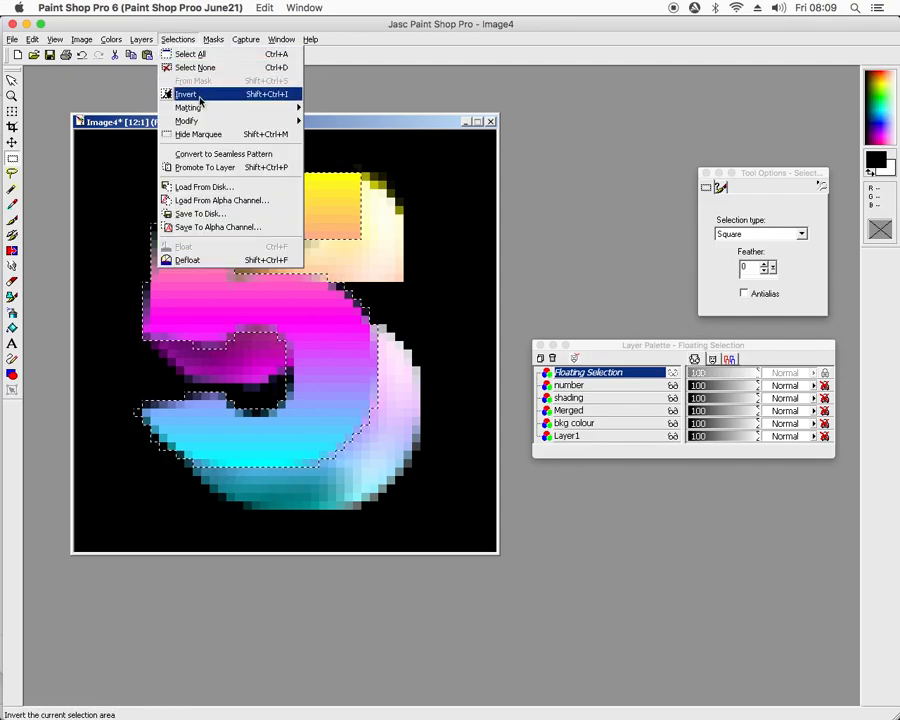
mouse_move(209, 126)
click(353, 122)
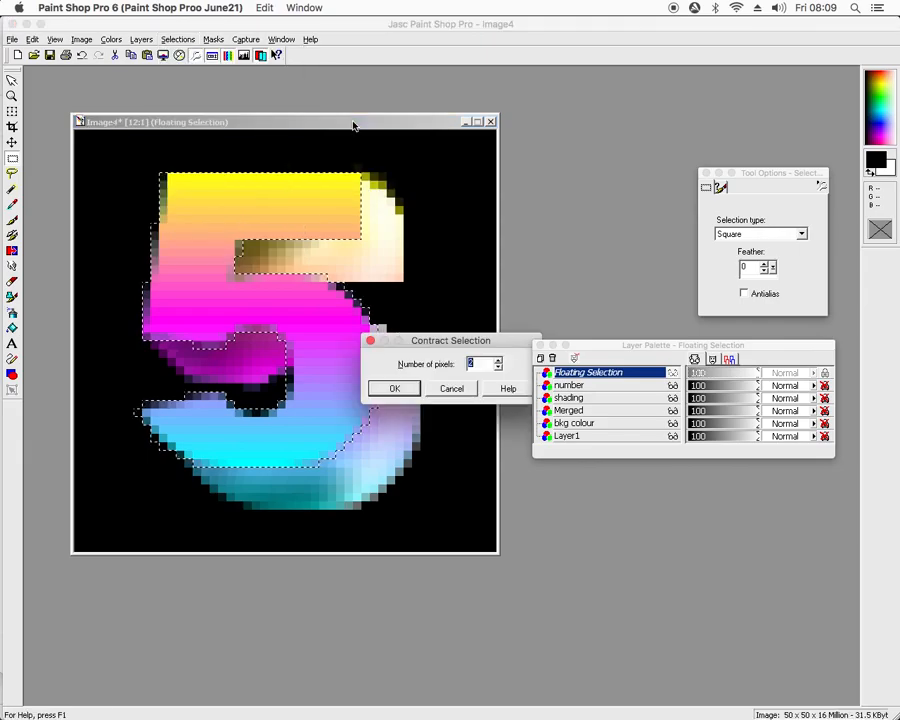
key(Return)
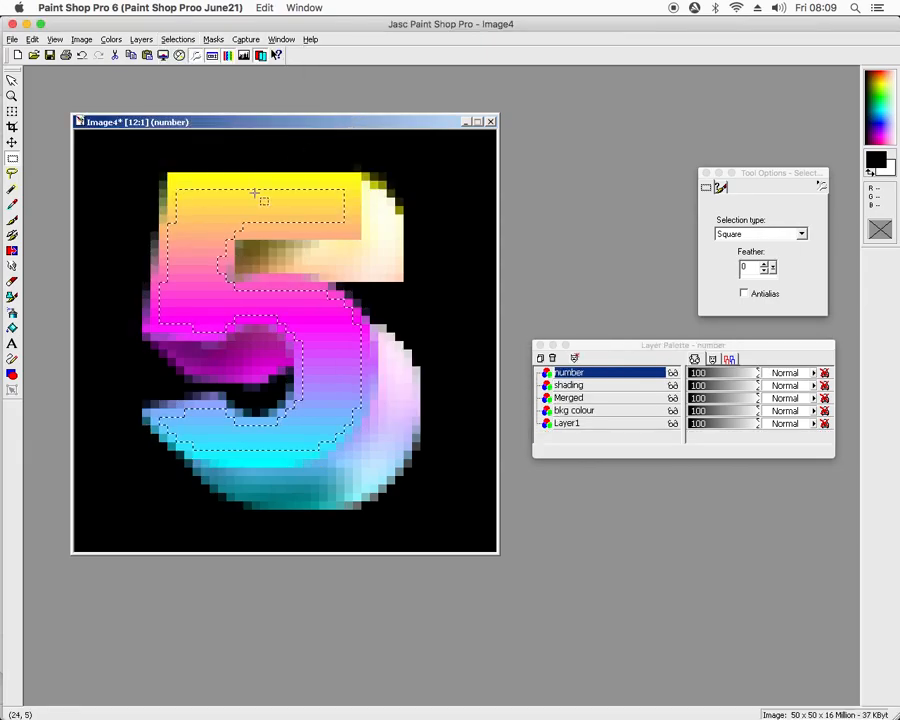
click(178, 39)
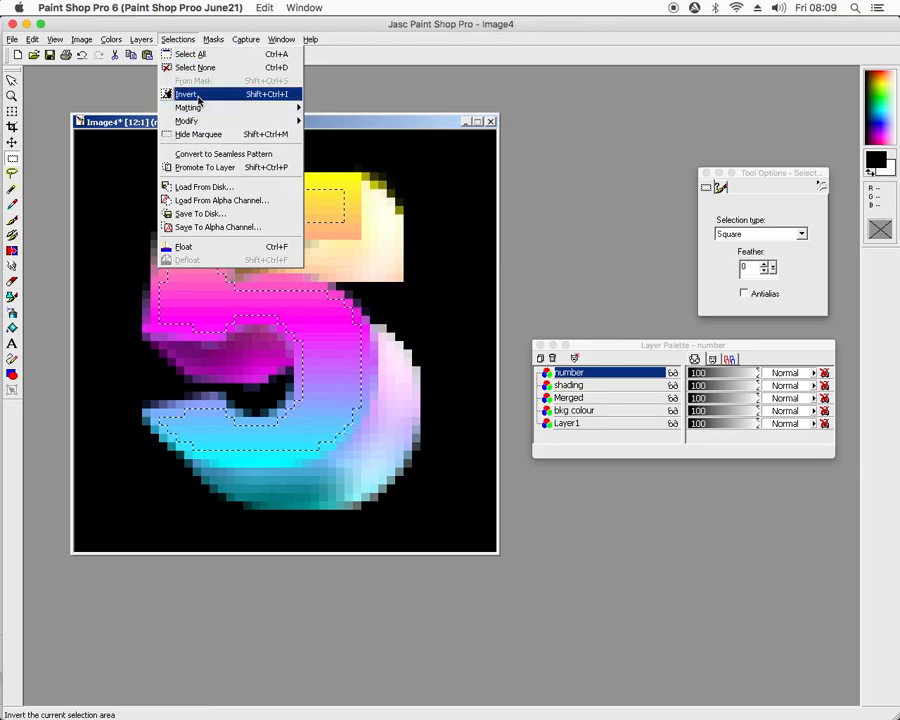
click(198, 95)
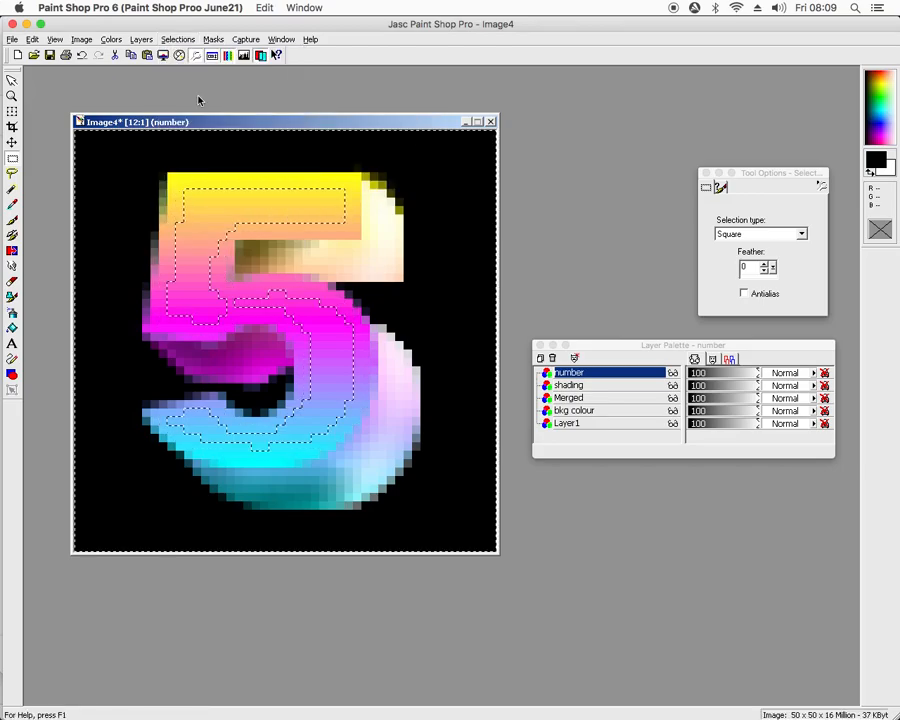
Try brightening the 5's rim with brightness 40 and contrast 40, check it at a smaller magnification, and undo it
click(83, 39)
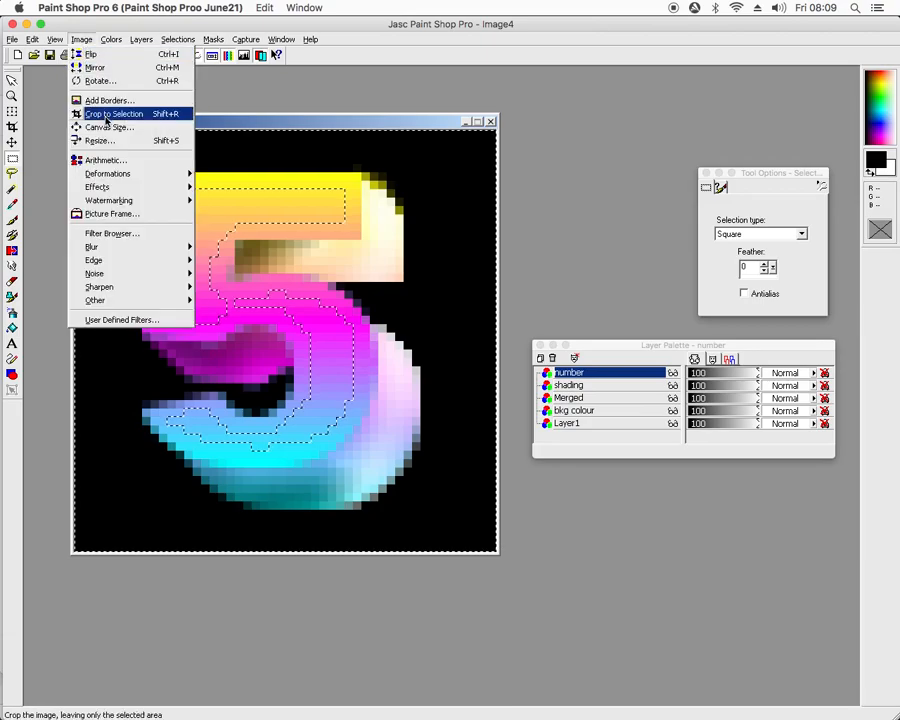
mouse_move(110, 46)
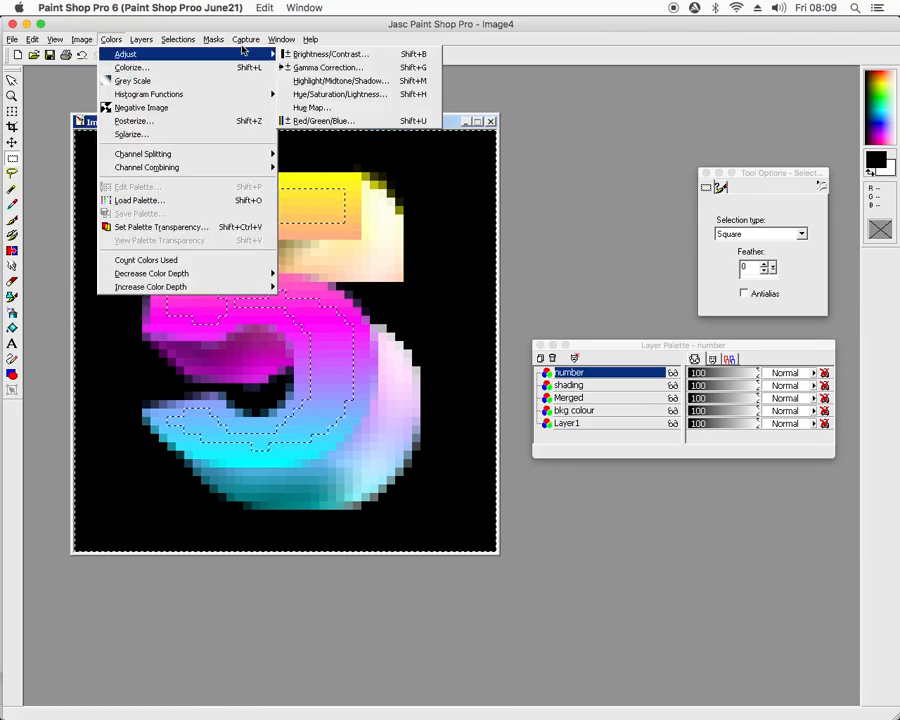
click(325, 54)
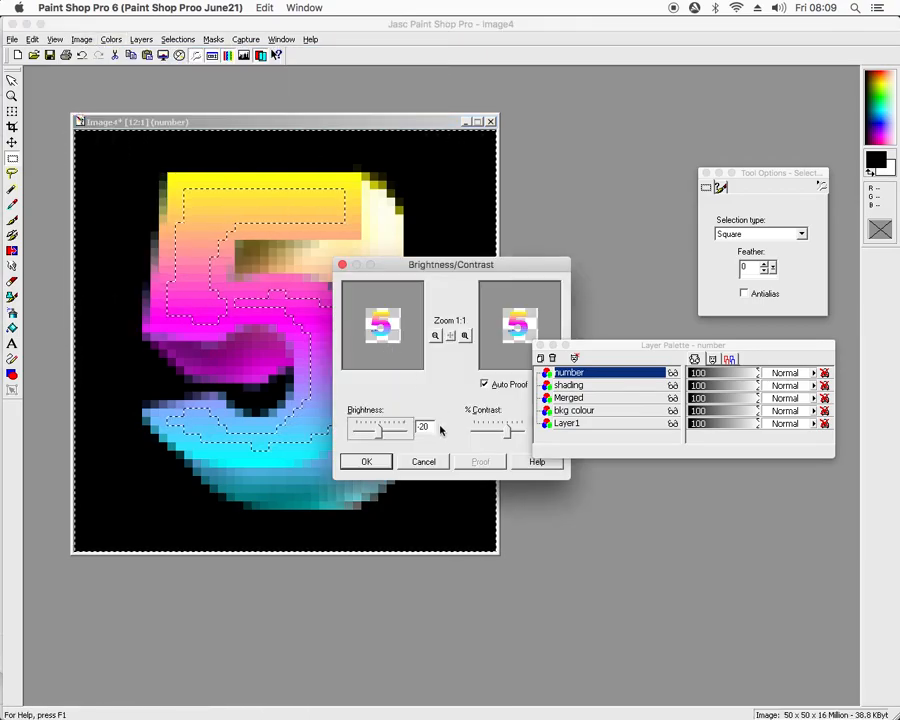
double_click(431, 425)
text(40)
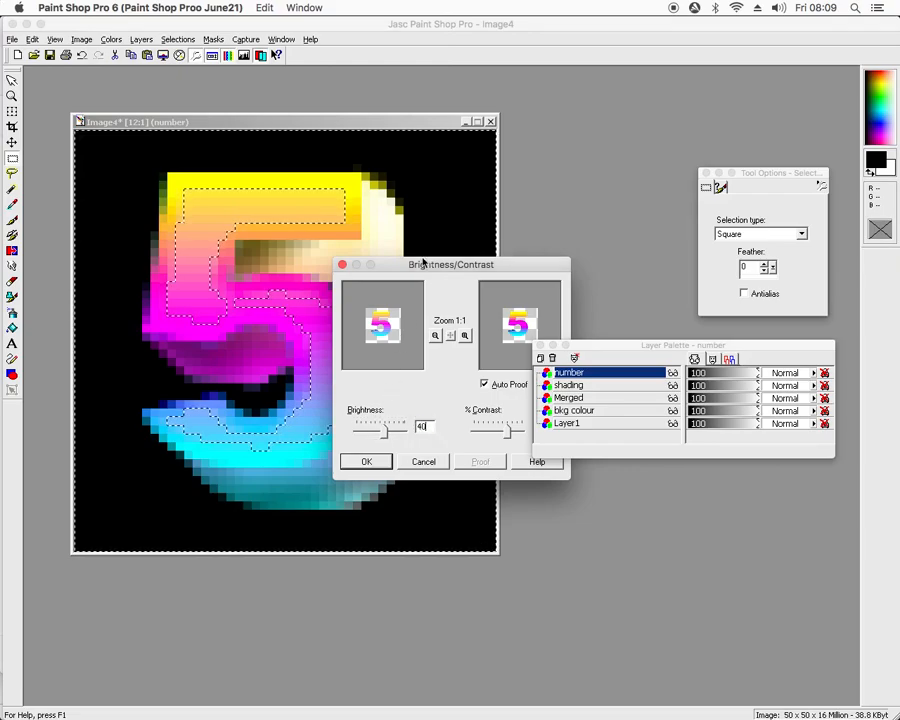
drag(425, 264, 353, 258)
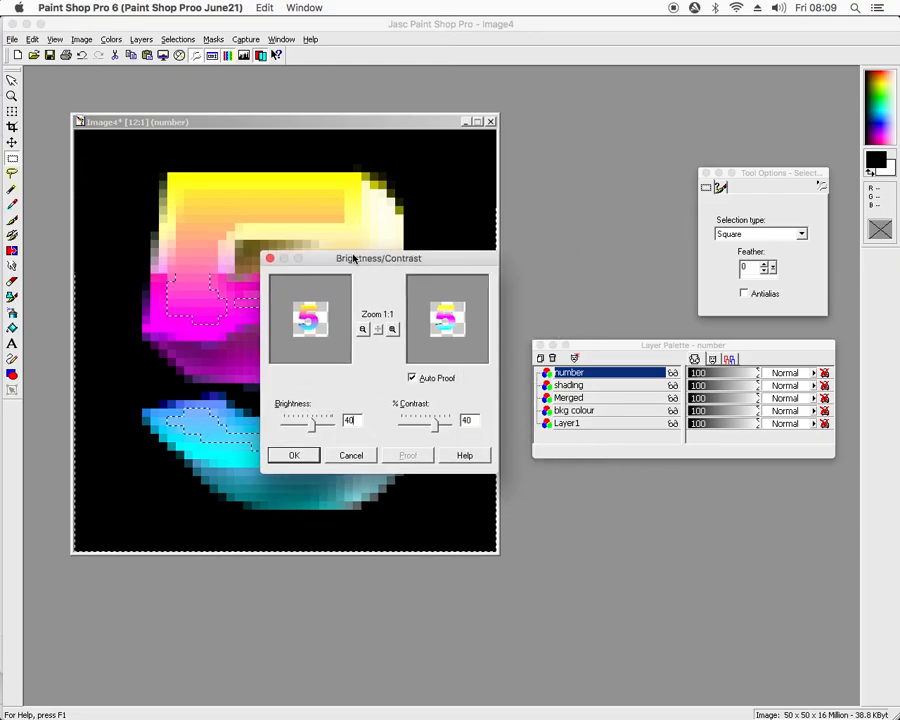
click(294, 456)
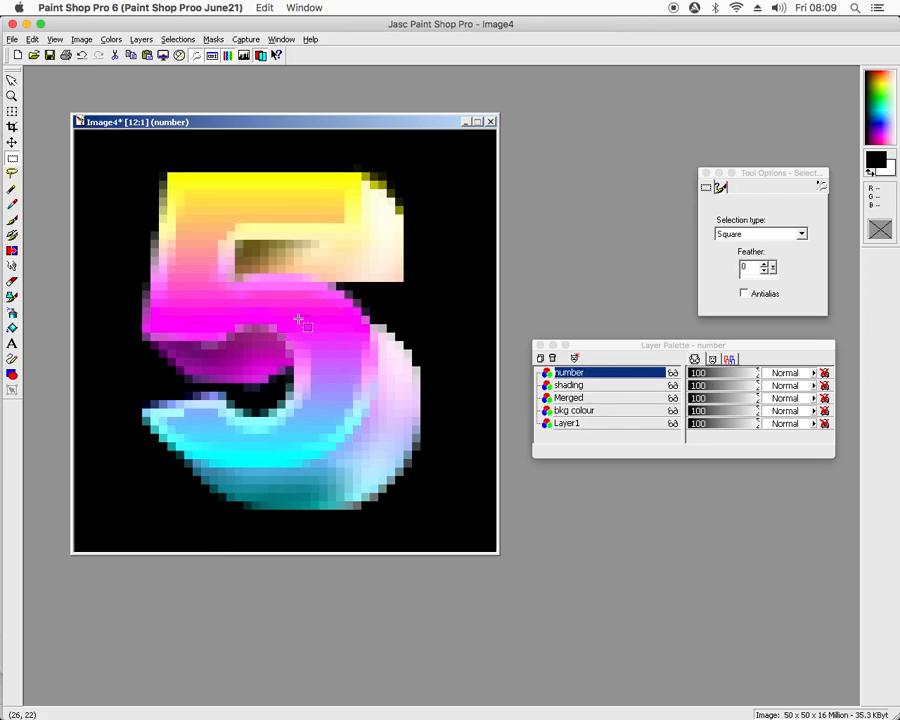
scroll(298, 319, down, 10)
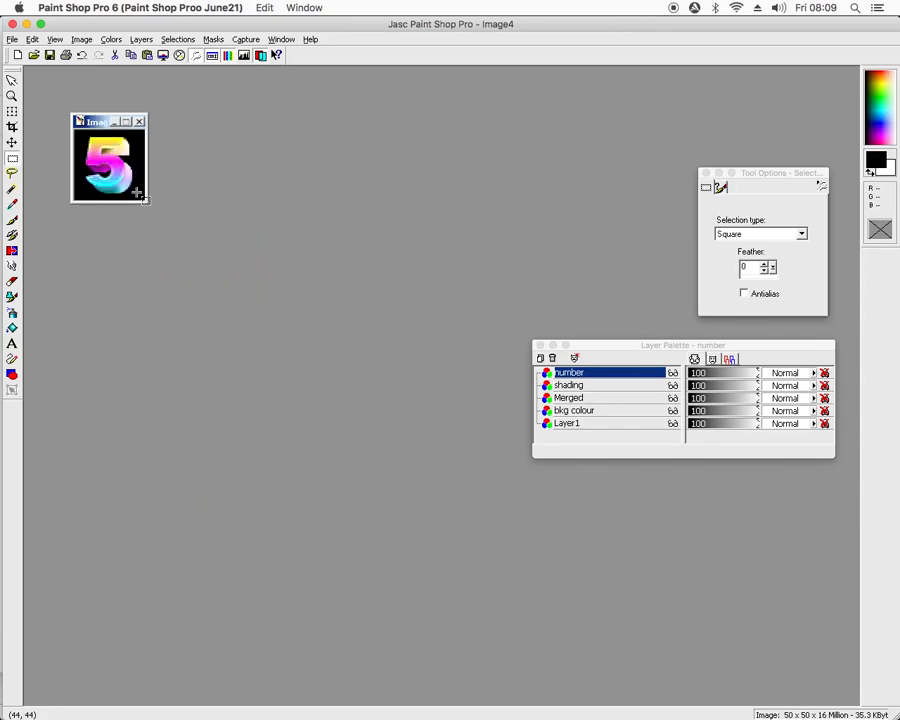
scroll(137, 193, up, 6)
key(ctrl+a)
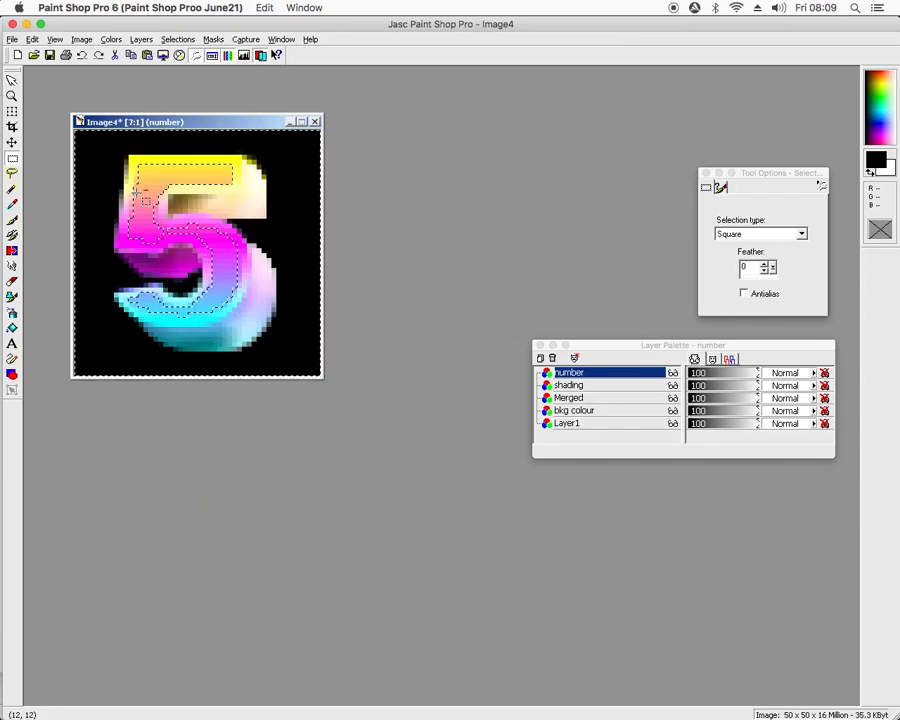
Brighten the selected rim of the 5 with brightness 120 and contrast 15
scroll(140, 193, up, 5)
click(111, 39)
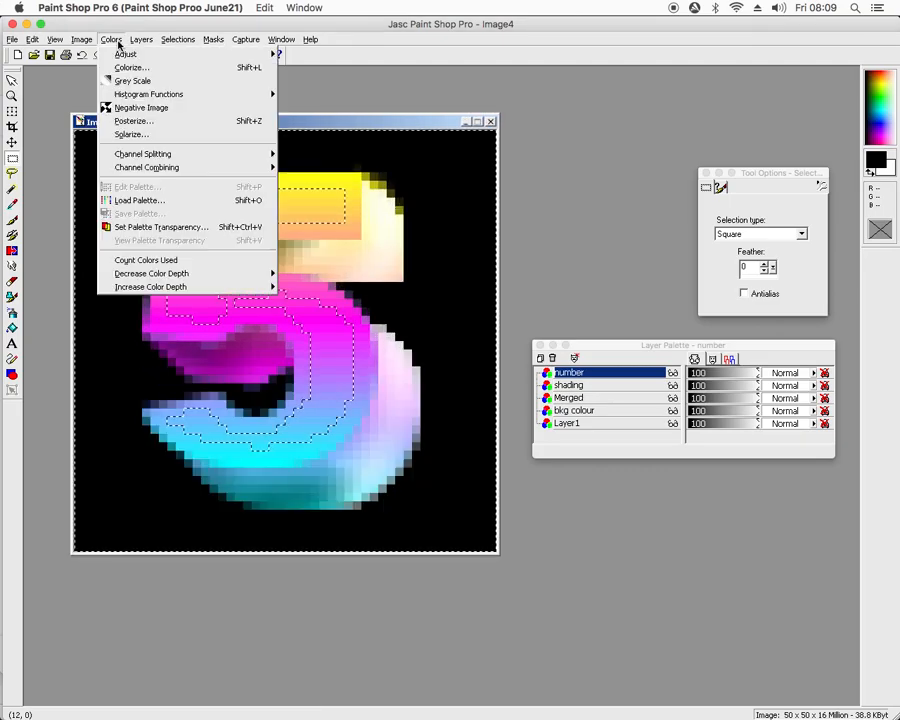
click(126, 44)
click(111, 39)
mouse_move(120, 54)
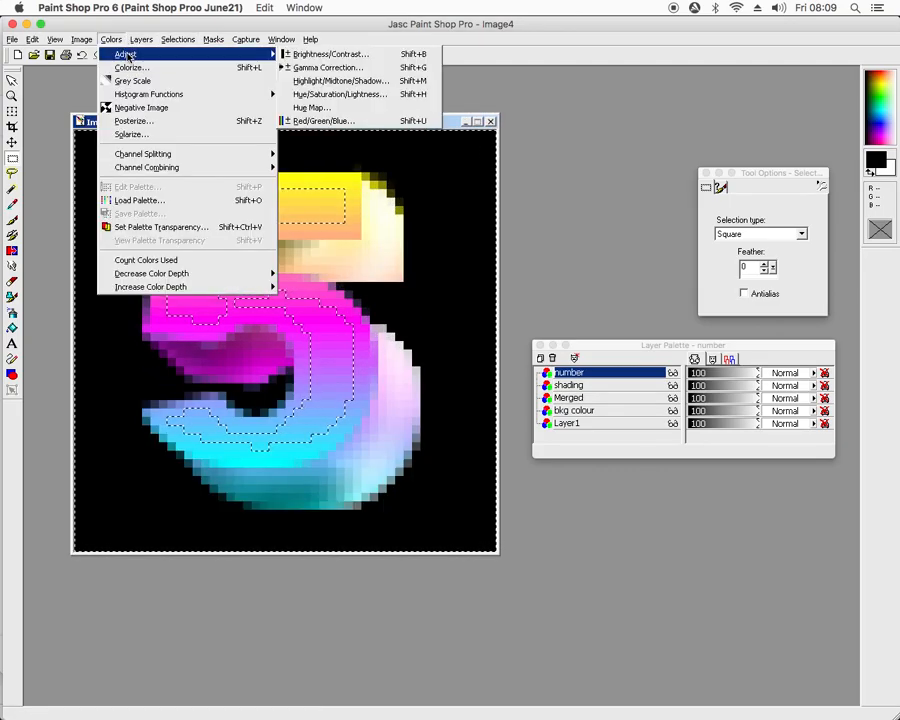
click(300, 54)
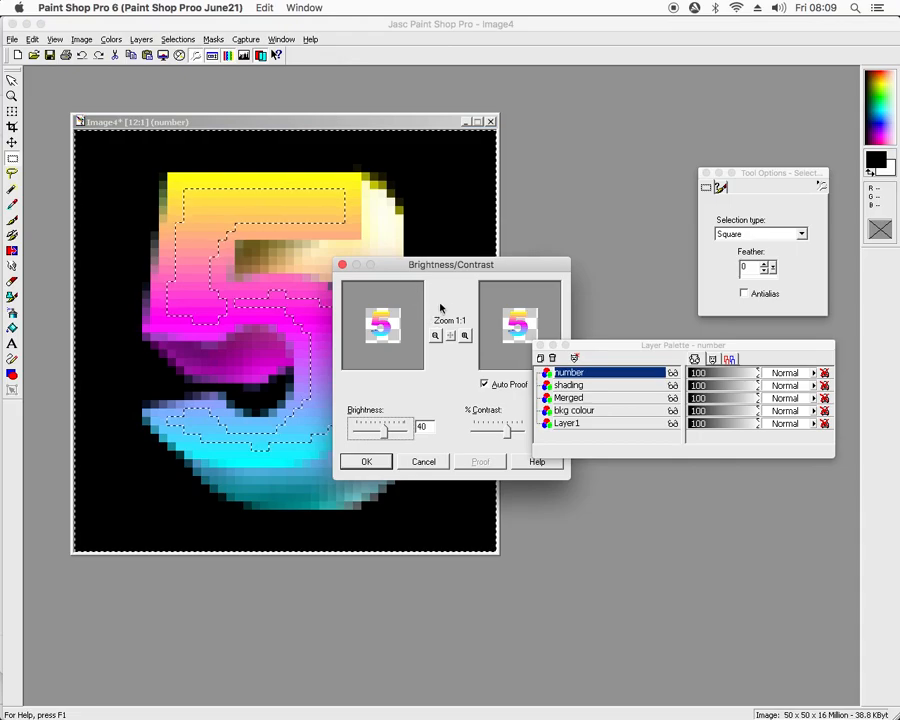
click(391, 434)
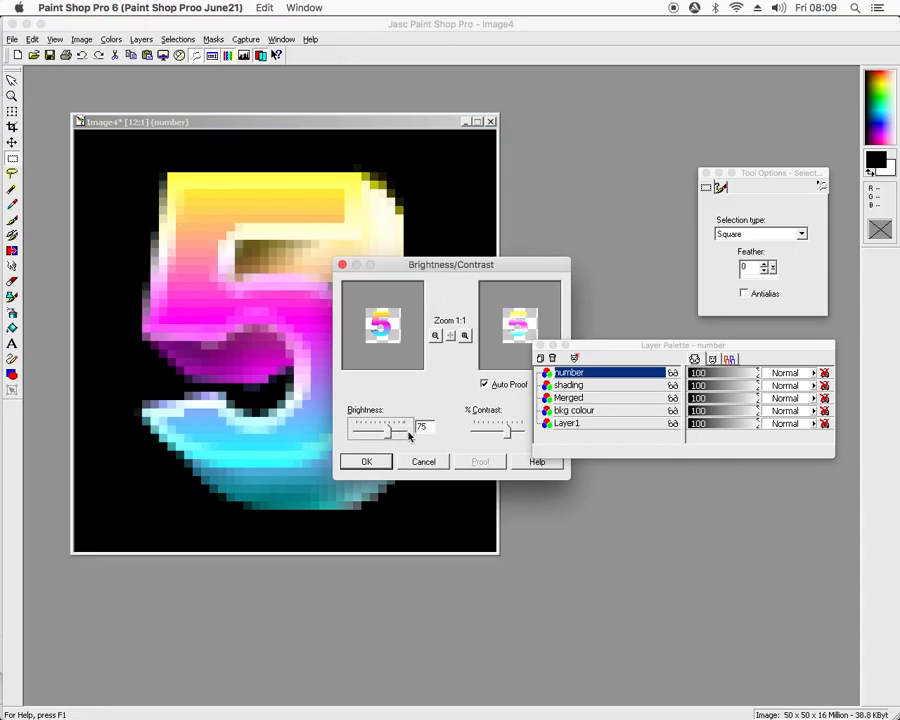
drag(456, 268, 414, 237)
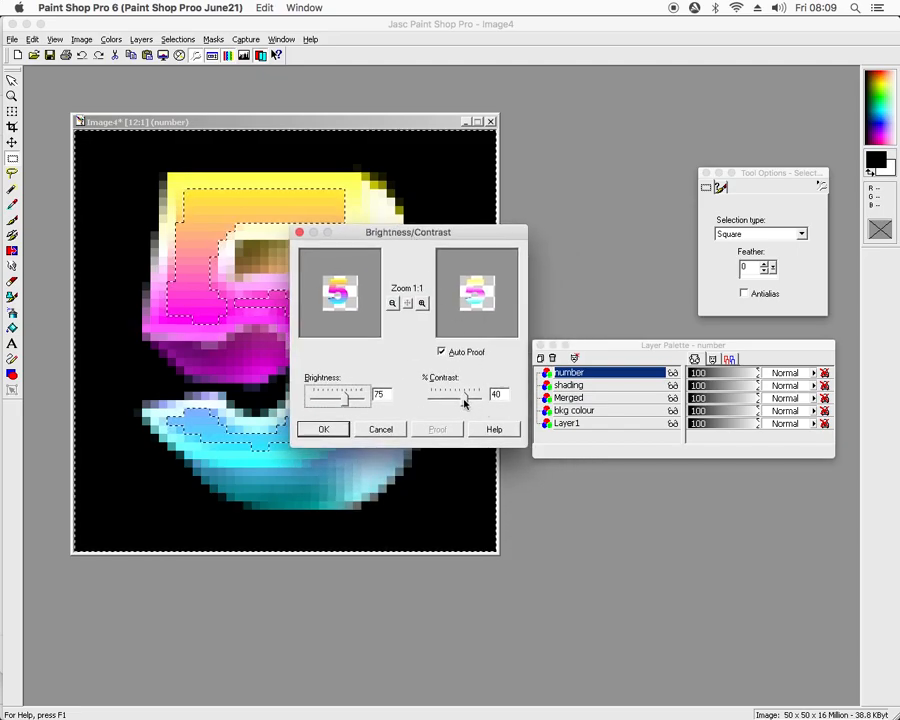
drag(466, 402, 458, 402)
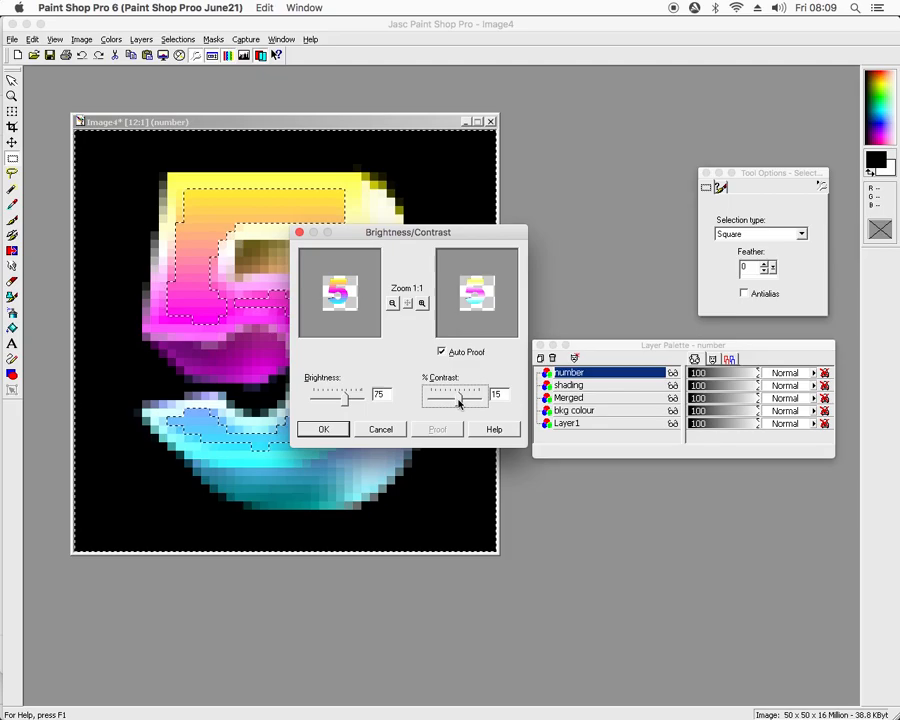
click(349, 399)
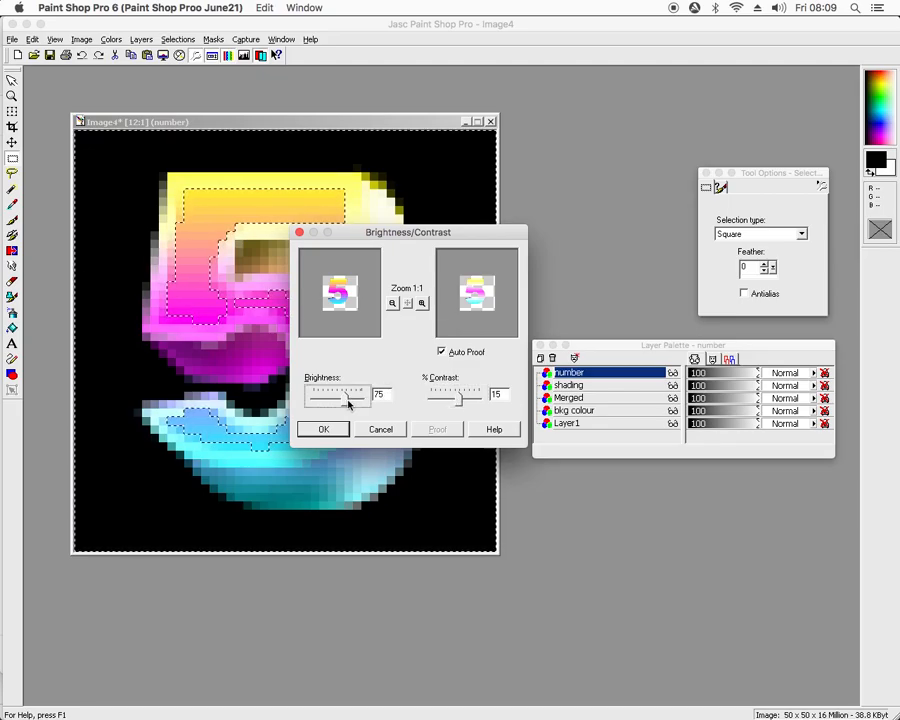
drag(348, 403, 350, 404)
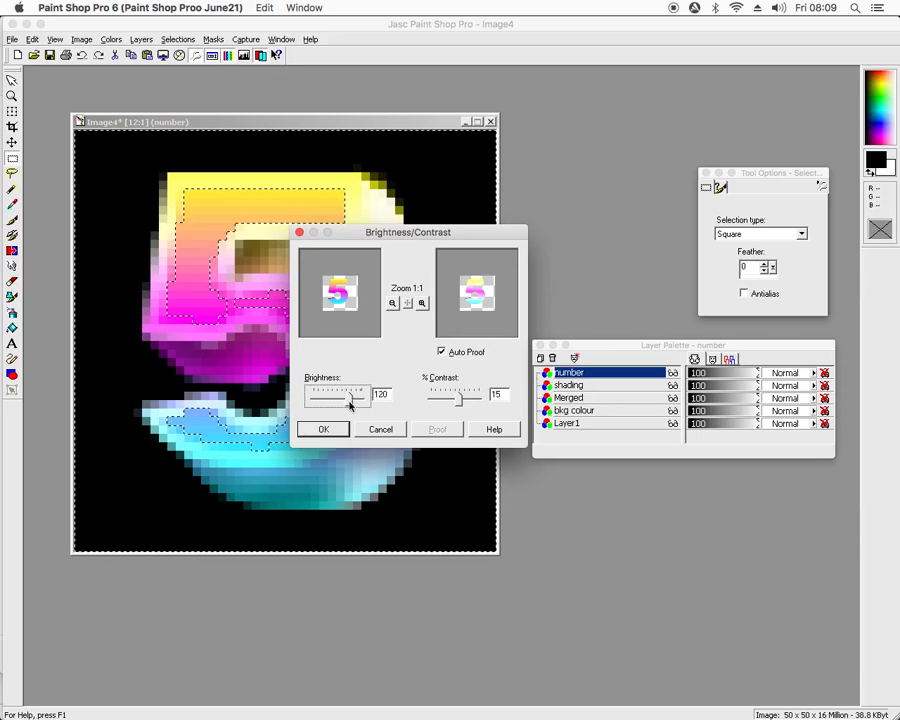
click(323, 429)
Clear the selection and compare the brightened rim of the 5 at small and large magnifications
key(ctrl+d)
scroll(294, 294, down, 10)
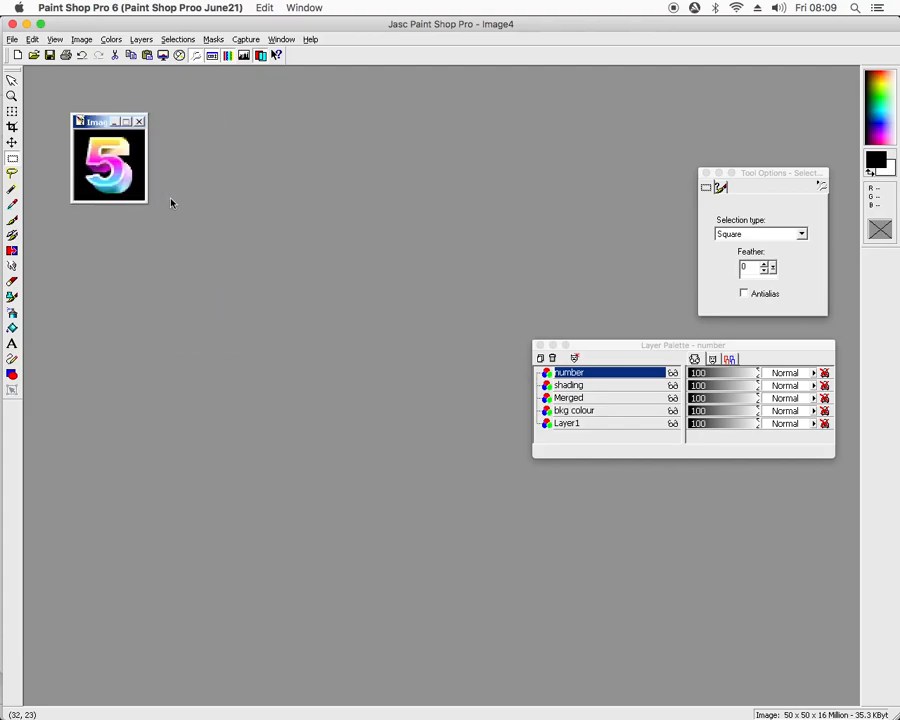
scroll(117, 147, up, 7)
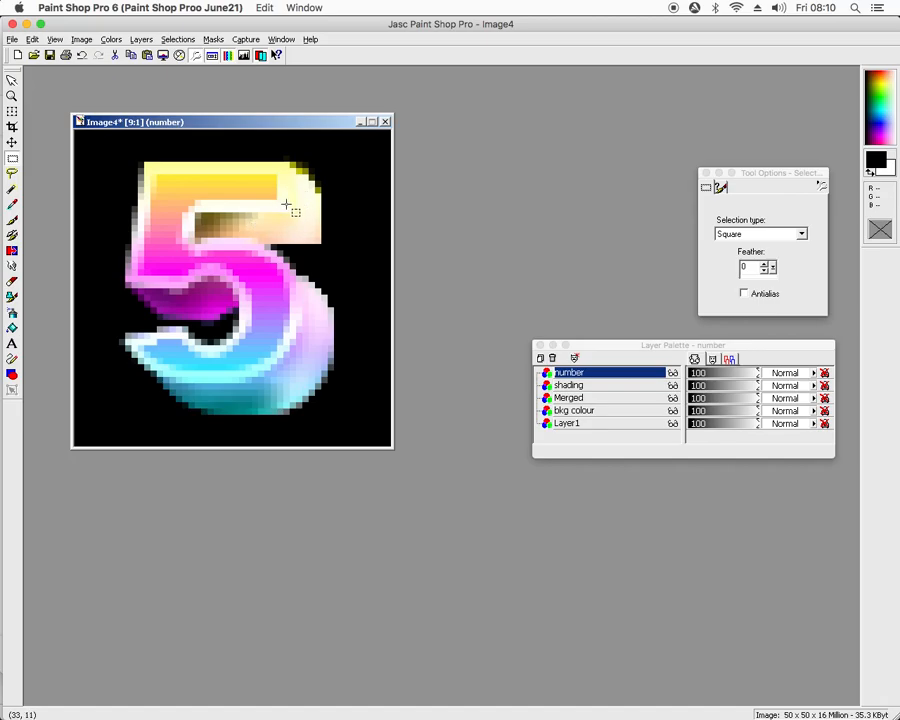
scroll(288, 216, down, 7)
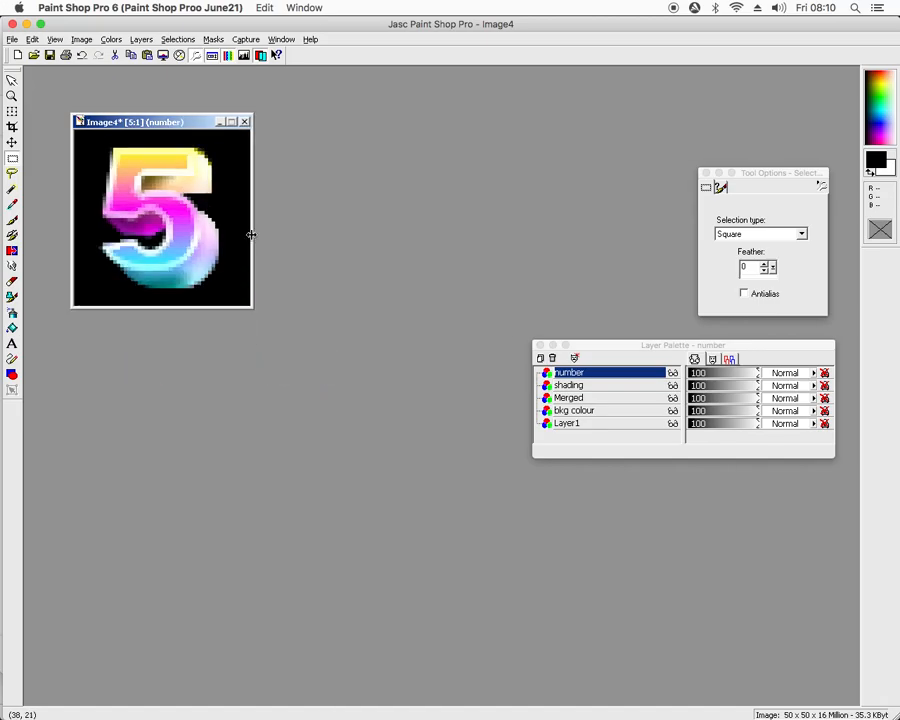
scroll(126, 176, down, 3)
scroll(124, 172, up, 3)
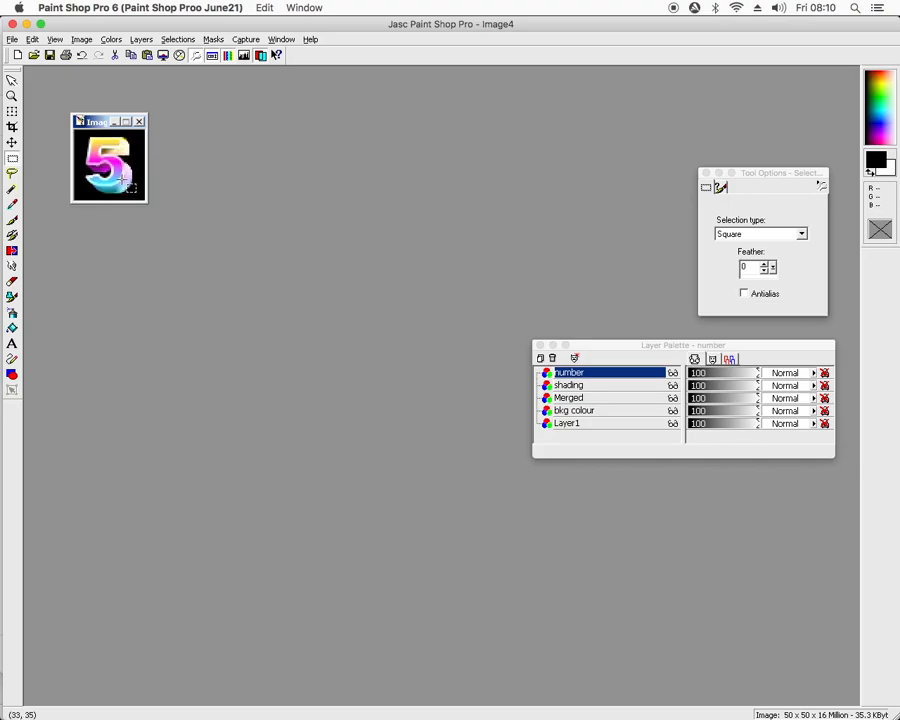
scroll(124, 182, up, 6)
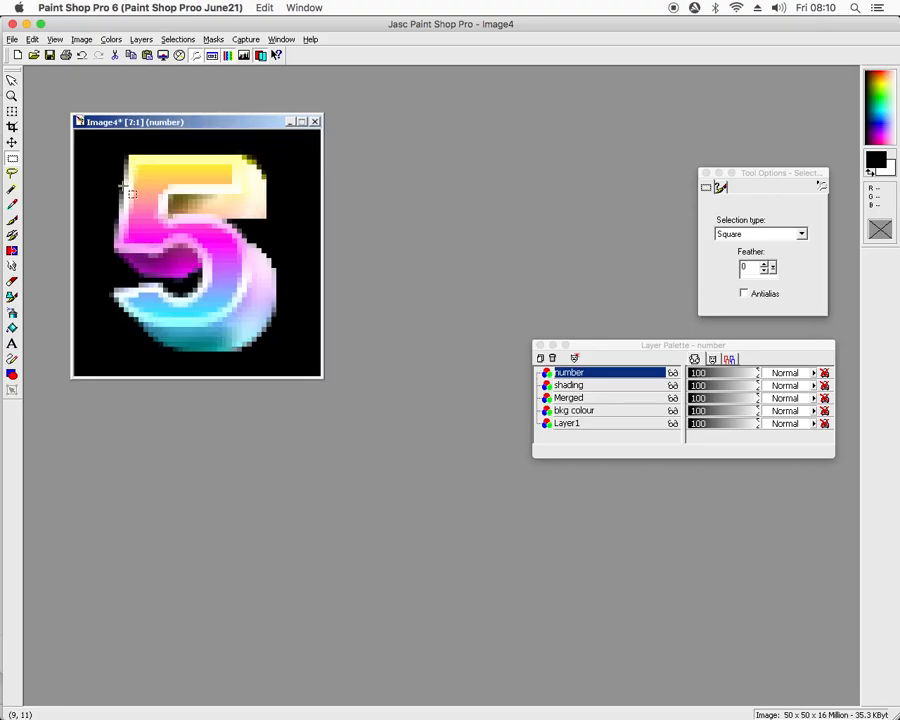
Undo the deselection and invert the rim selection so that the 5's inner face is selected
key(ctrl+z)
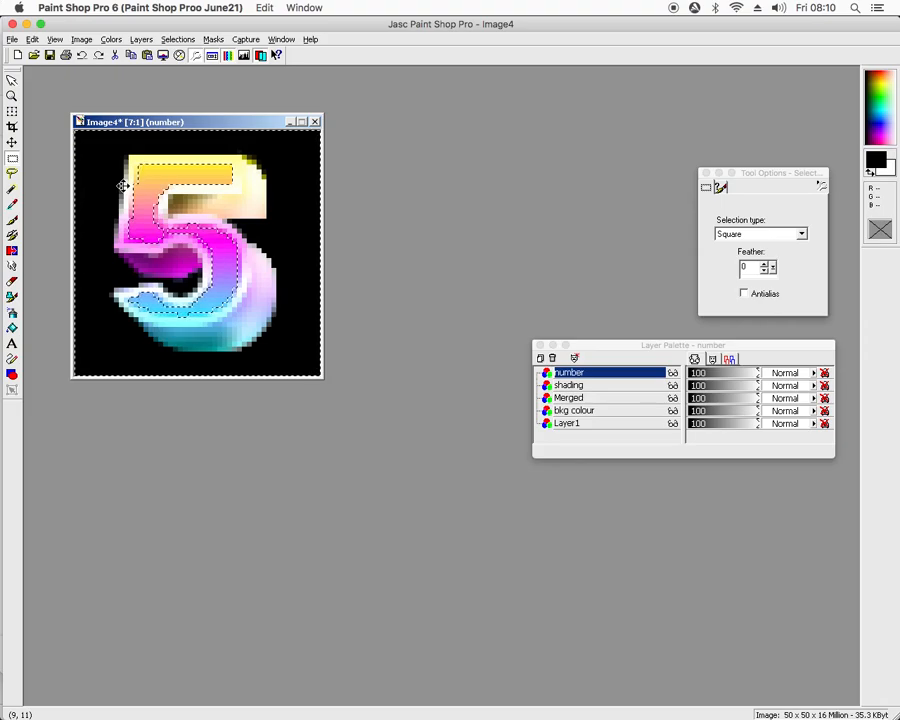
click(166, 40)
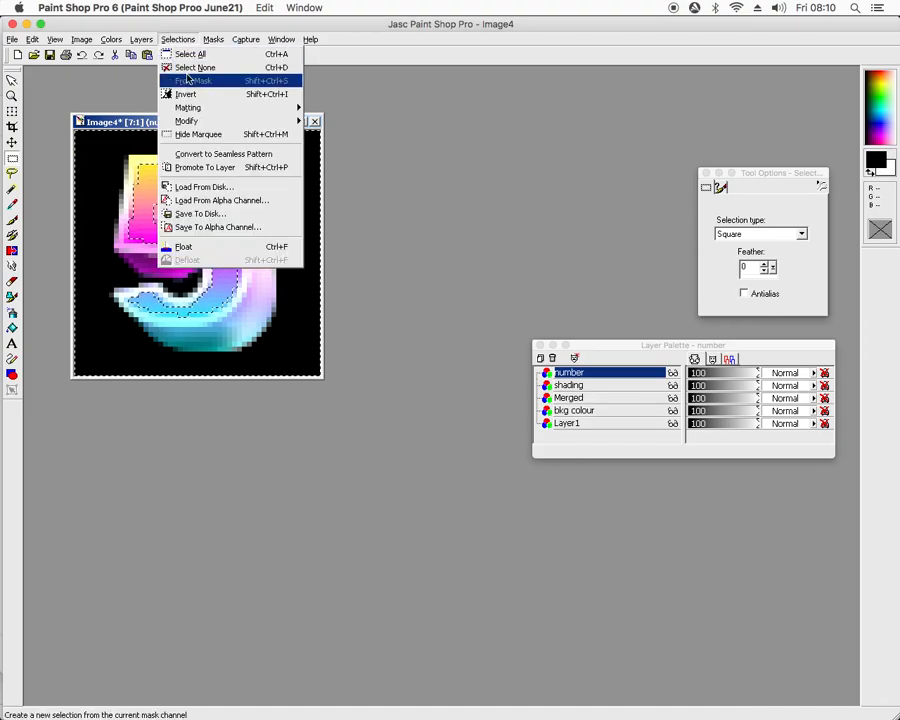
click(186, 94)
Darken the selected inner face of the 5 with brightness -22, clear the selection and check the digit at a smaller magnification
click(115, 40)
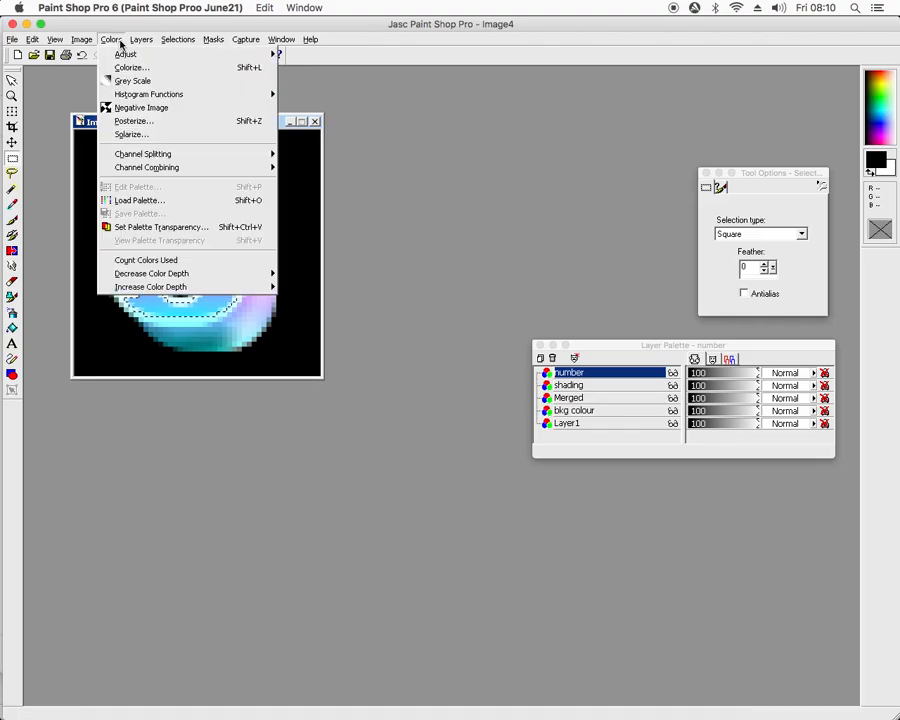
mouse_move(127, 54)
click(298, 61)
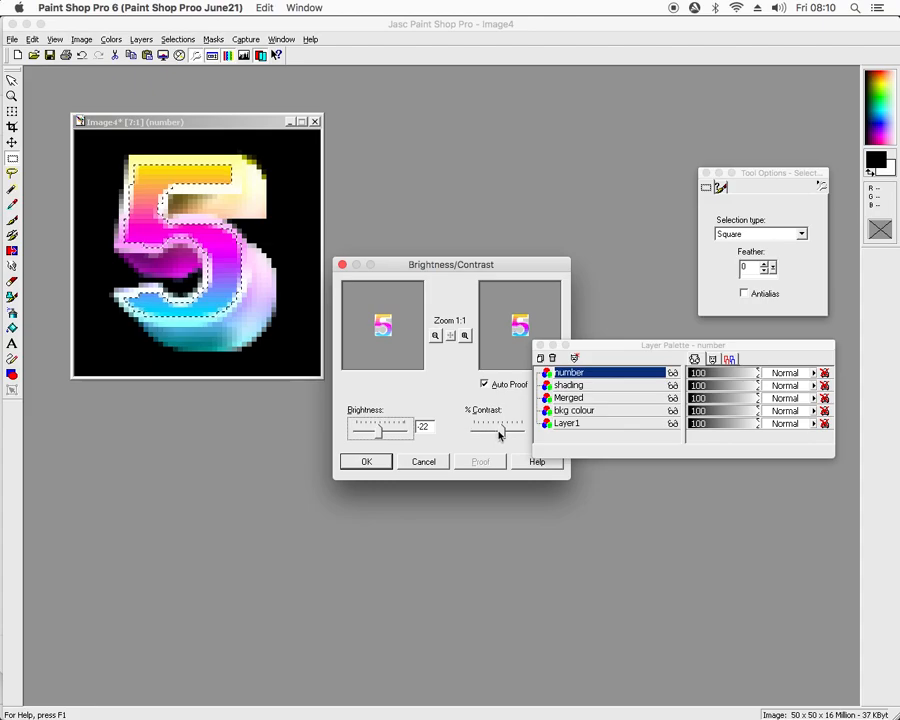
click(366, 464)
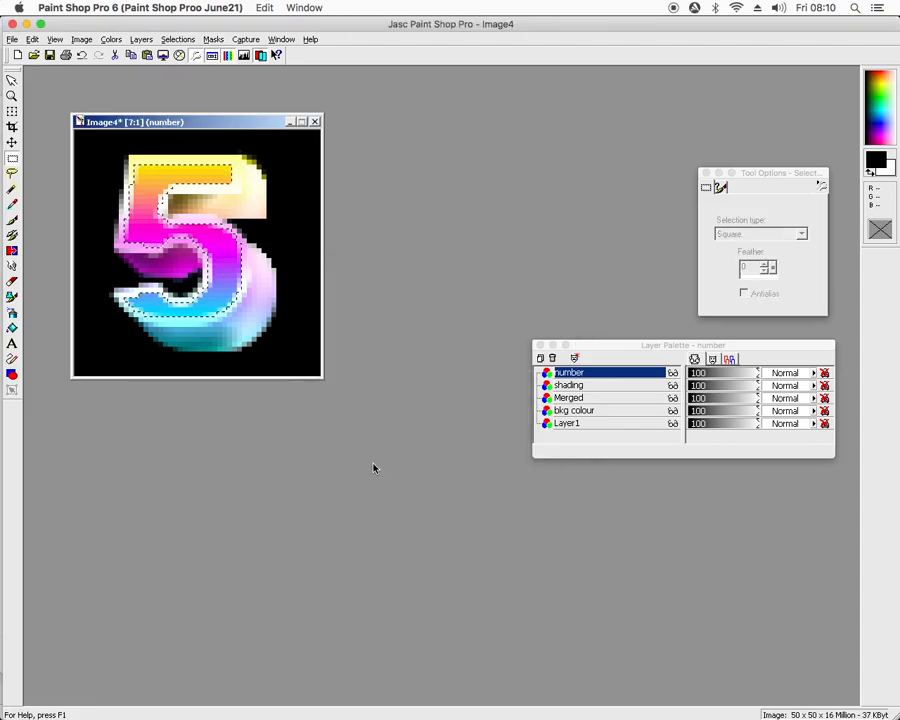
click(187, 233)
scroll(180, 228, down, 5)
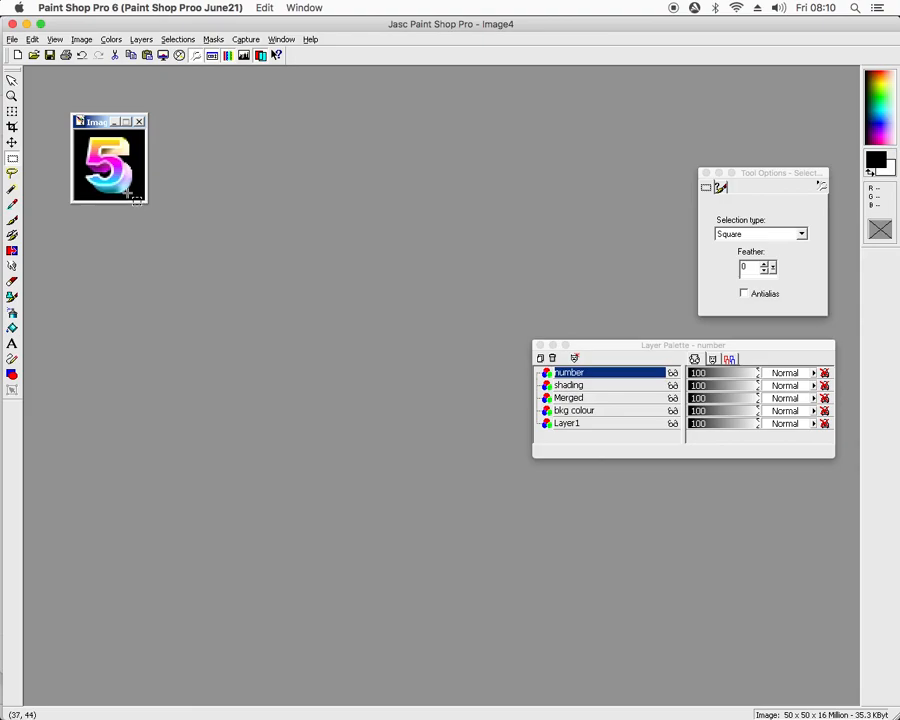
scroll(100, 140, up, 7)
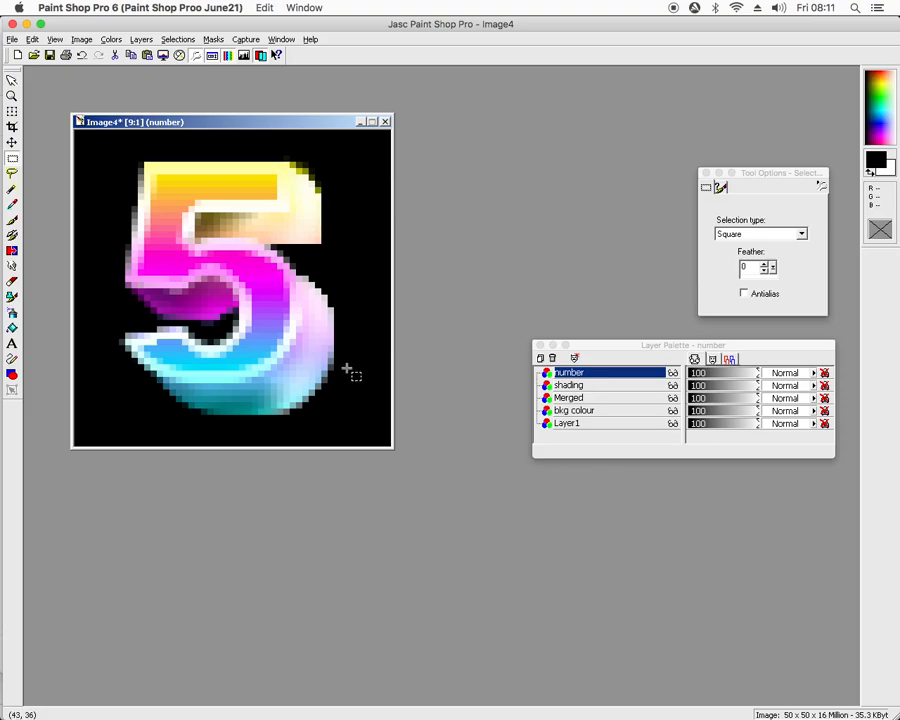
Float the side extrusion on the Merged layer, nudge it one pixel left and one pixel up, and deselect it
mouse_move(566, 401)
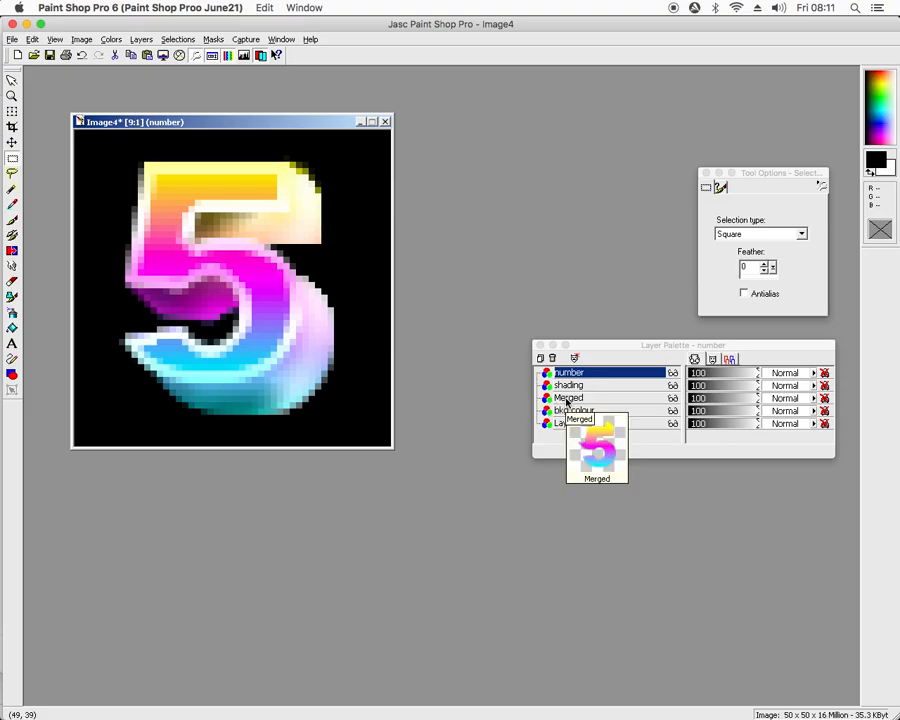
click(566, 401)
drag(94, 150, 441, 433)
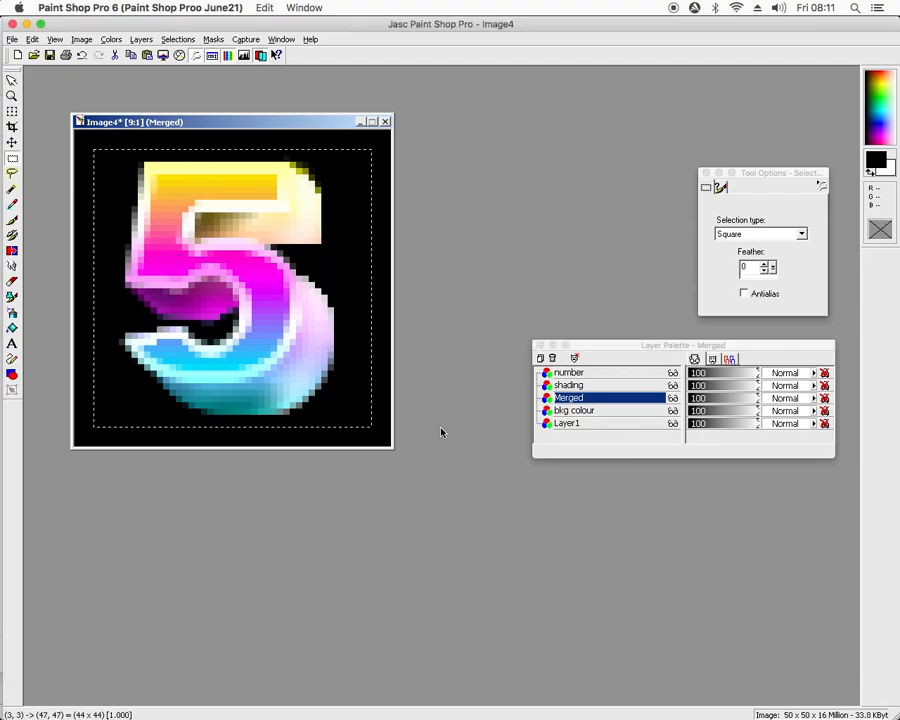
key(ctrl+f)
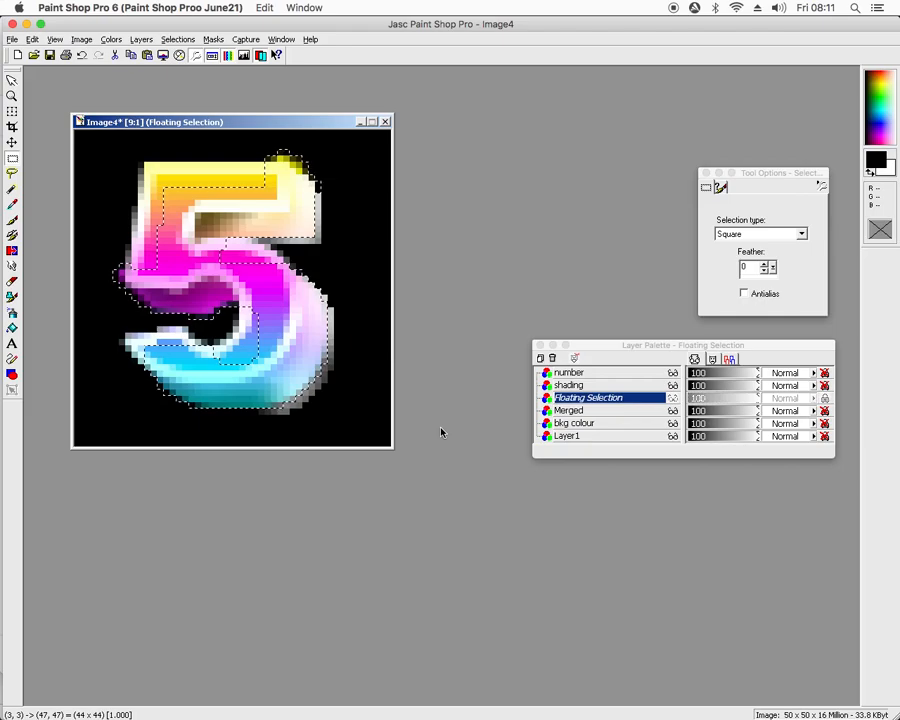
key(ctrl+d)
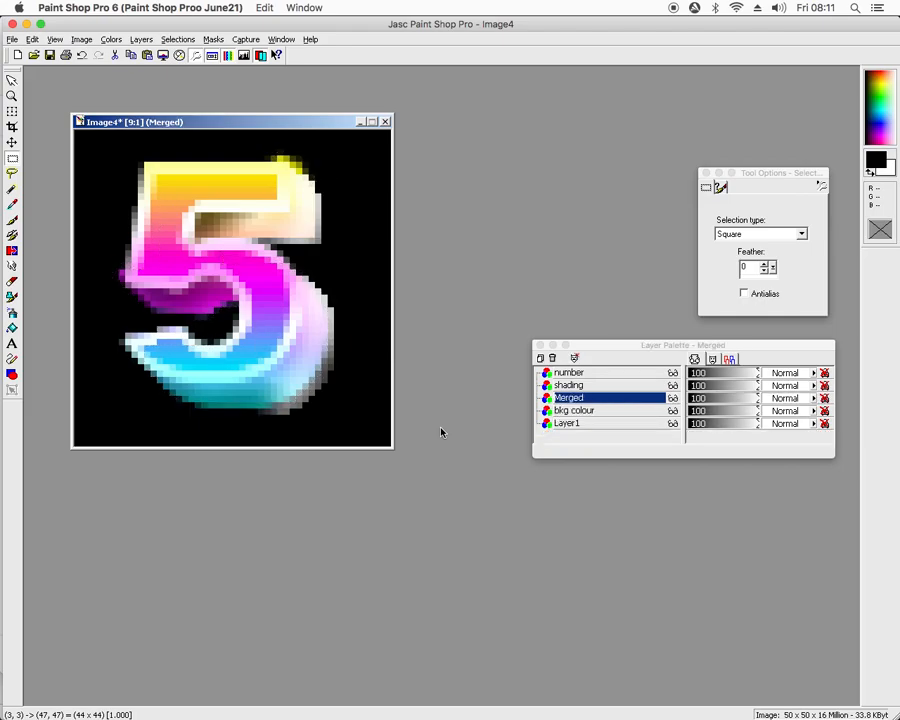
Float the shading layer's content, nudge it one pixel left and one pixel up to match the extrusion, and deselect it
drag(568, 385, 598, 452)
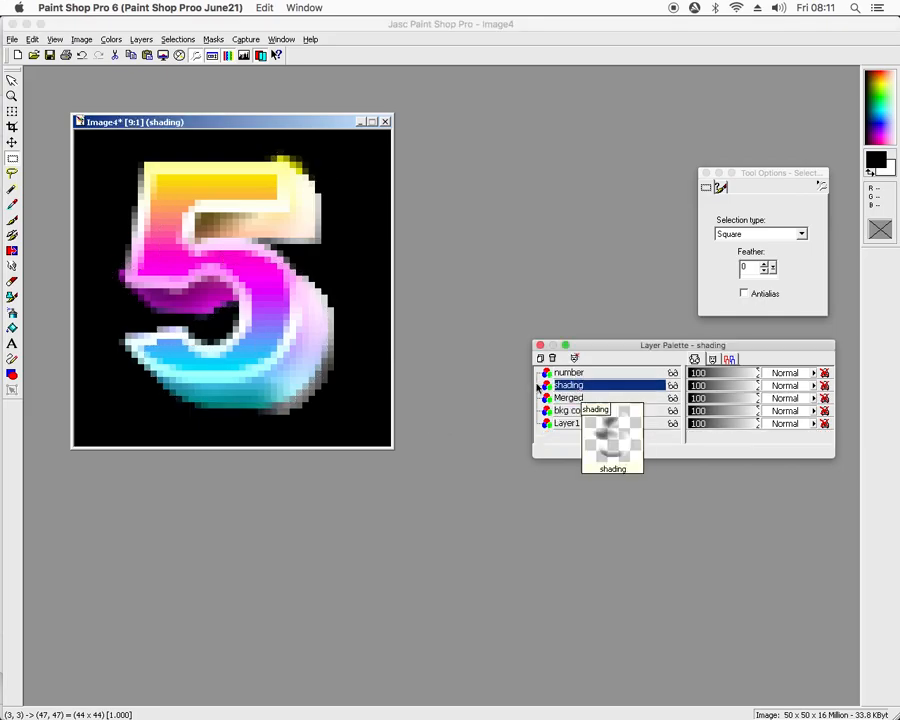
drag(89, 138, 144, 193)
drag(305, 219, 476, 472)
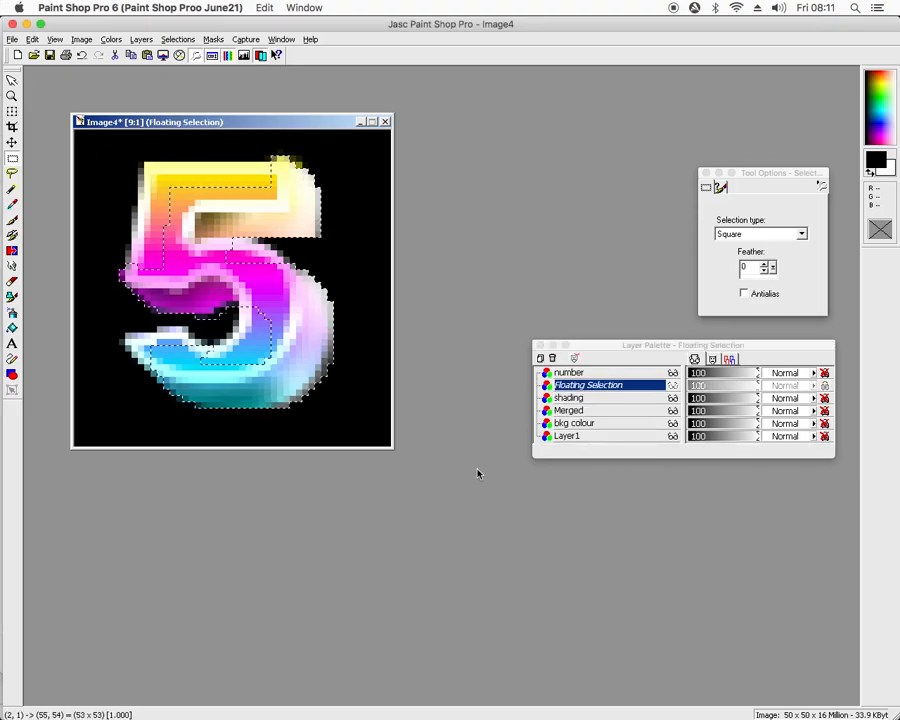
key(ctrl+d)
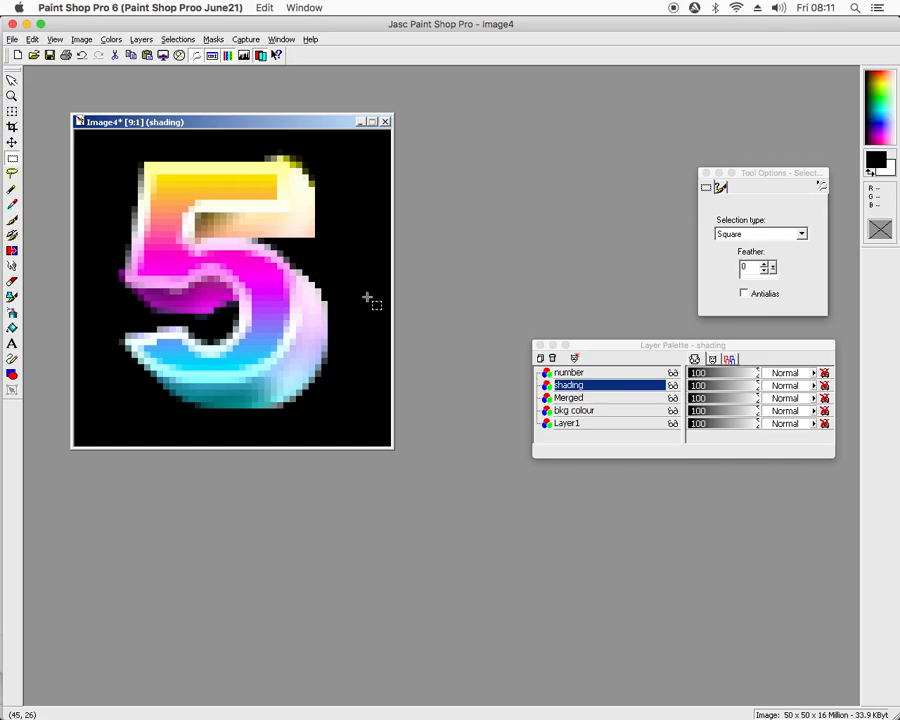
Add a new layer named "corrections" directly above the number layer
click(576, 373)
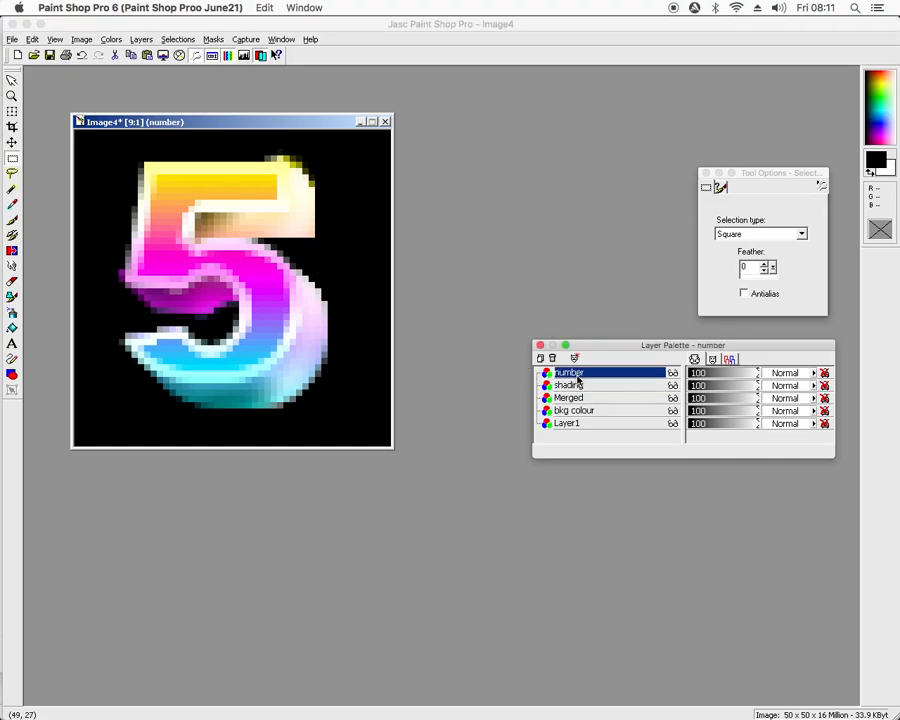
click(141, 39)
click(150, 53)
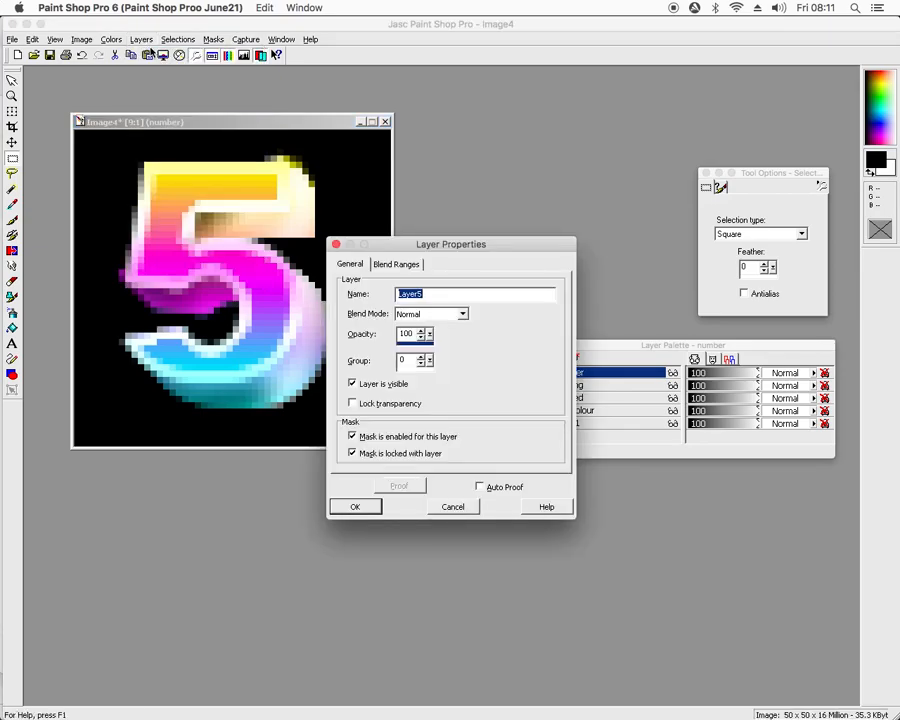
text(corrections)
key(Return)
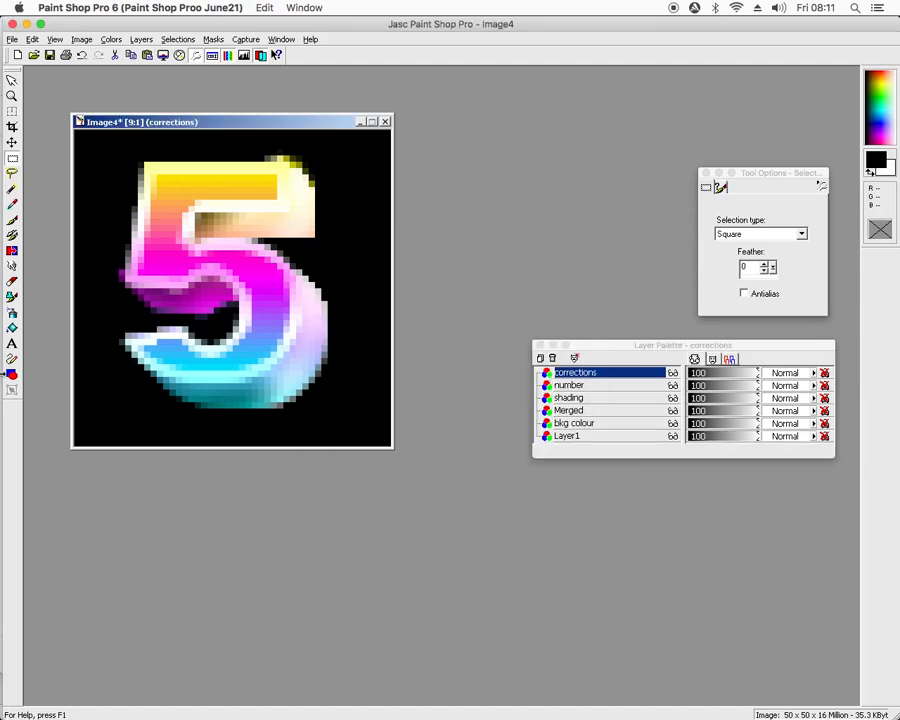
On the corrections layer, cover stray pixels above the 5's upper-right curve in black with a 3-pixel line and a size 3 round Paint Brush
click(12, 359)
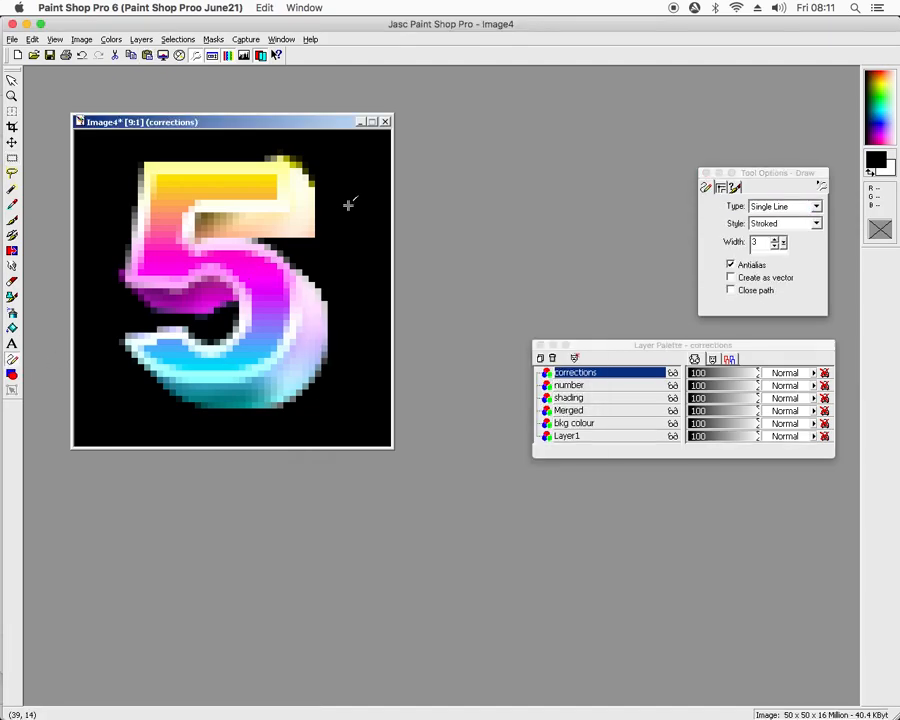
scroll(329, 162, up, 5)
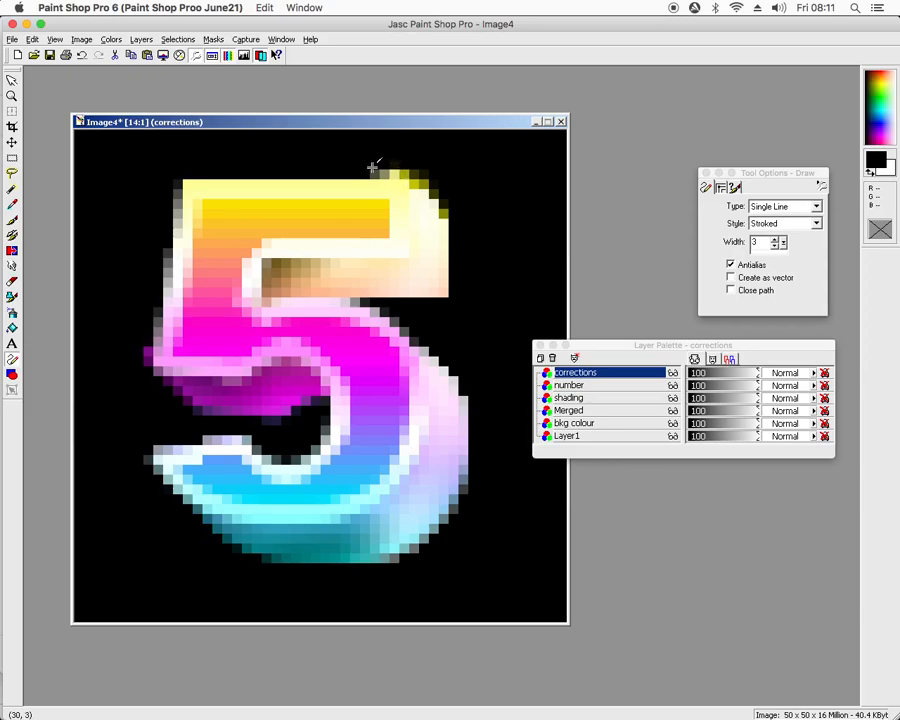
drag(372, 167, 494, 161)
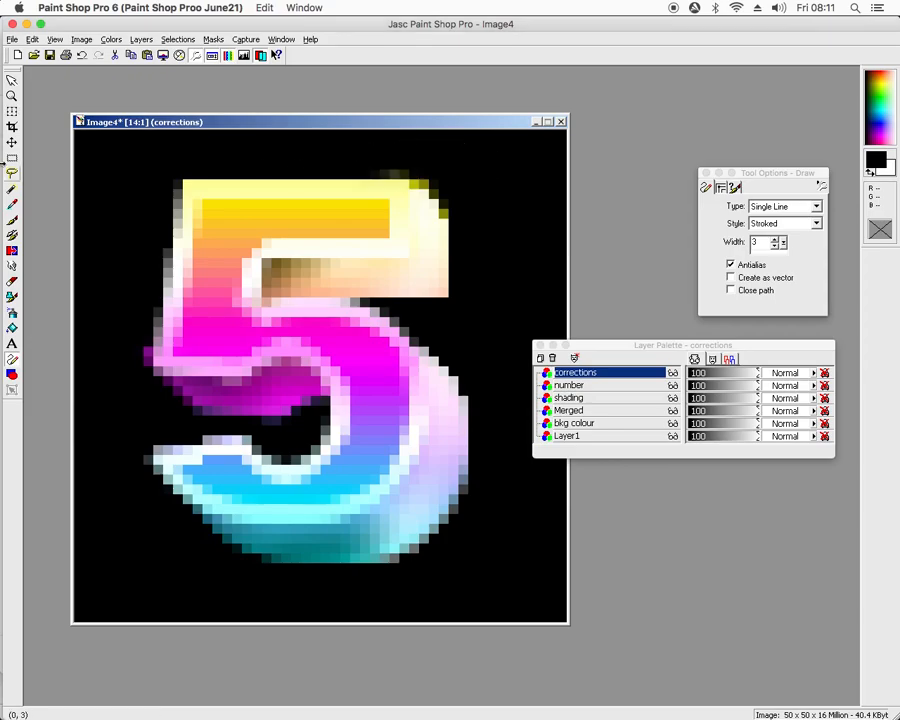
click(12, 204)
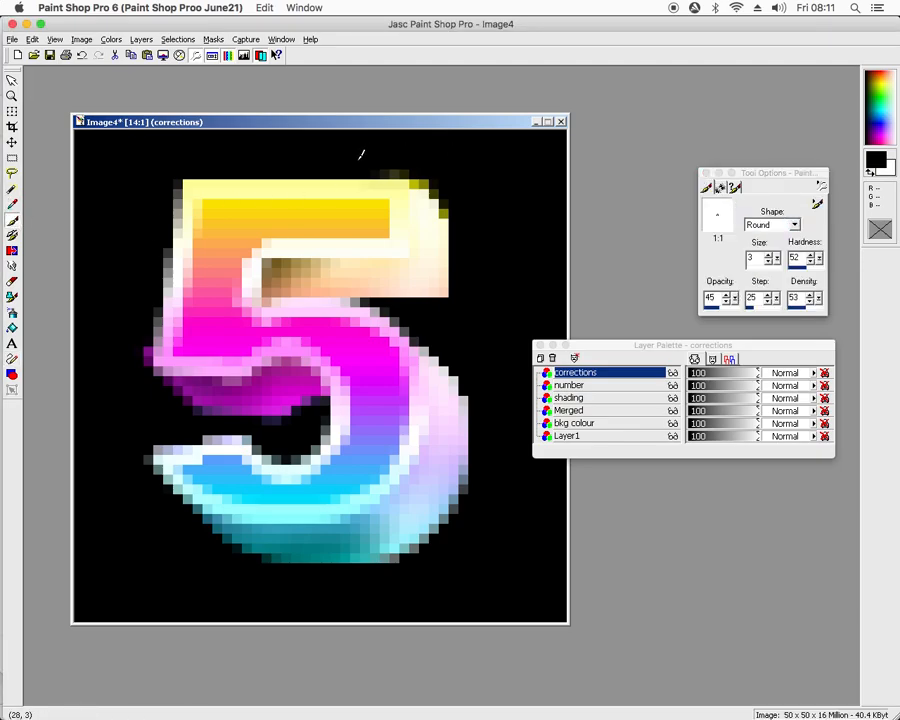
drag(420, 162, 442, 172)
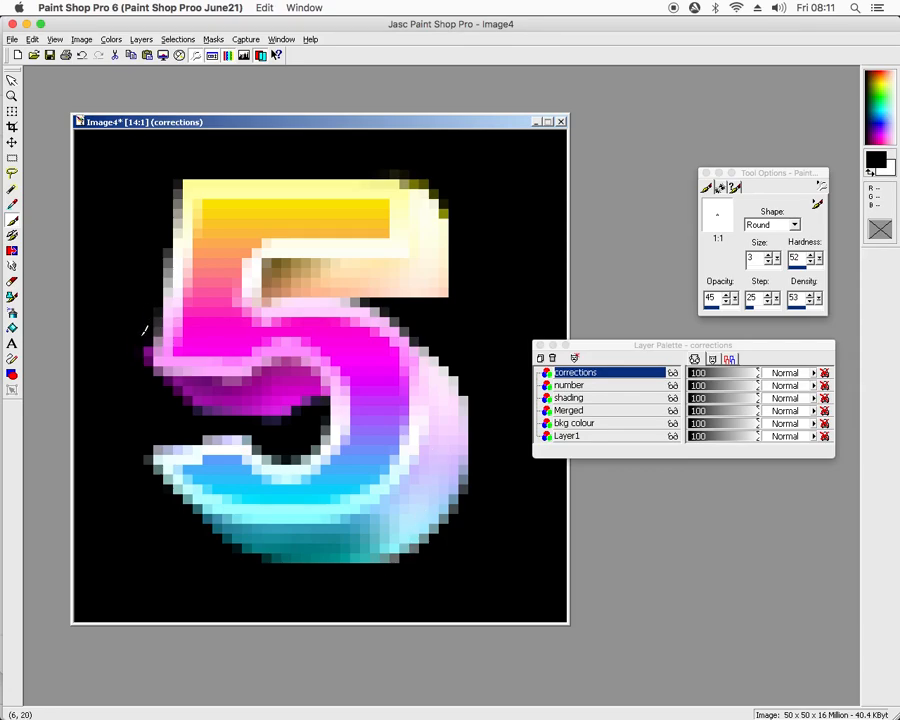
Paint out the grey and purple stray pixels along the 5's left edge in black, raising the brush opacity to 100
drag(158, 360, 206, 395)
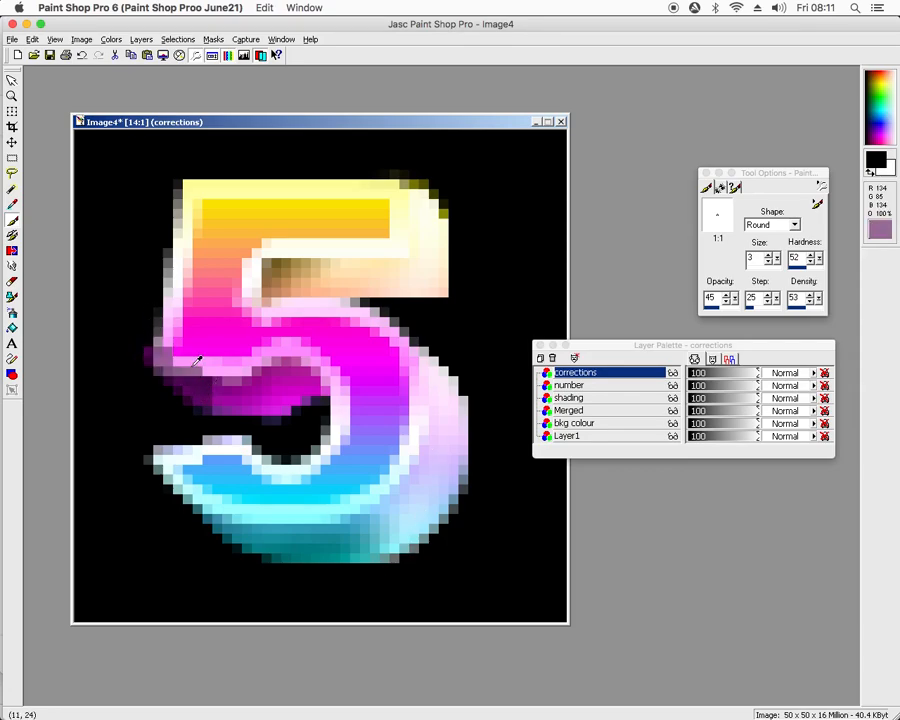
key(KP_Add)
key(KP_Add)
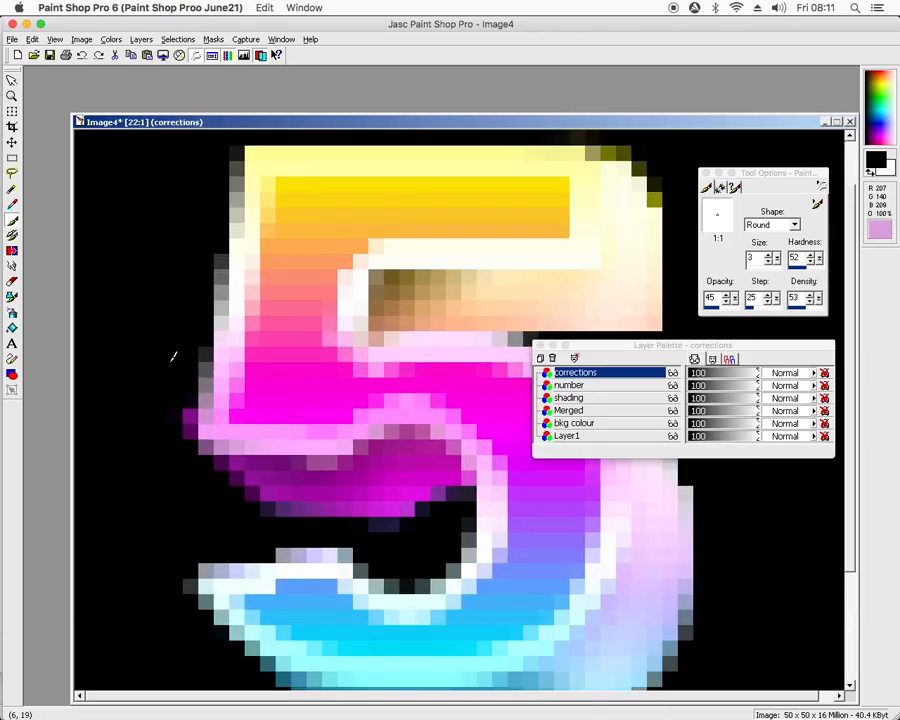
drag(185, 358, 184, 431)
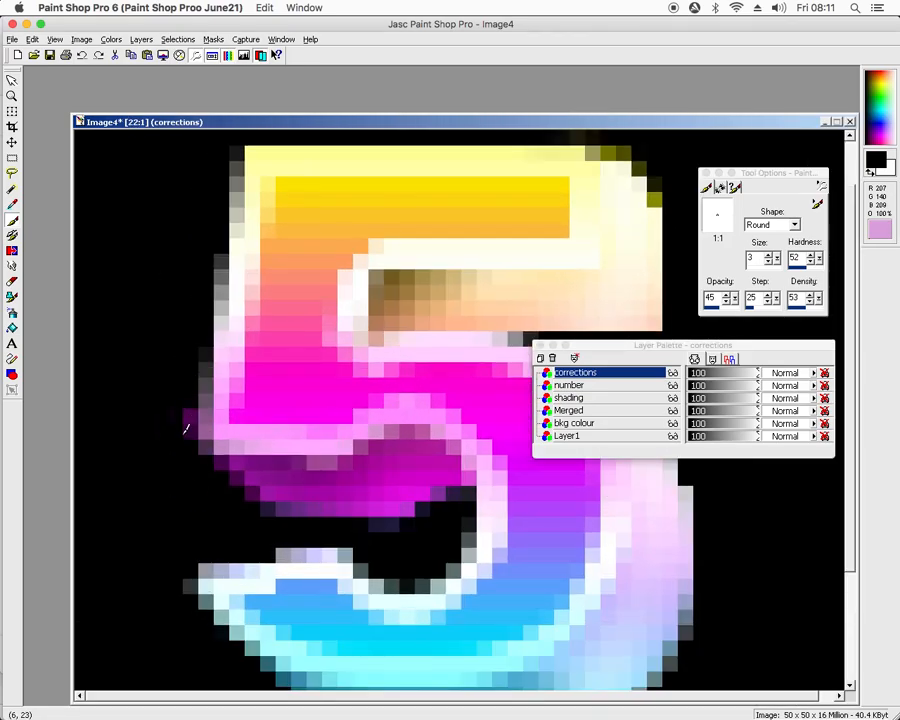
double_click(714, 299)
text(100)
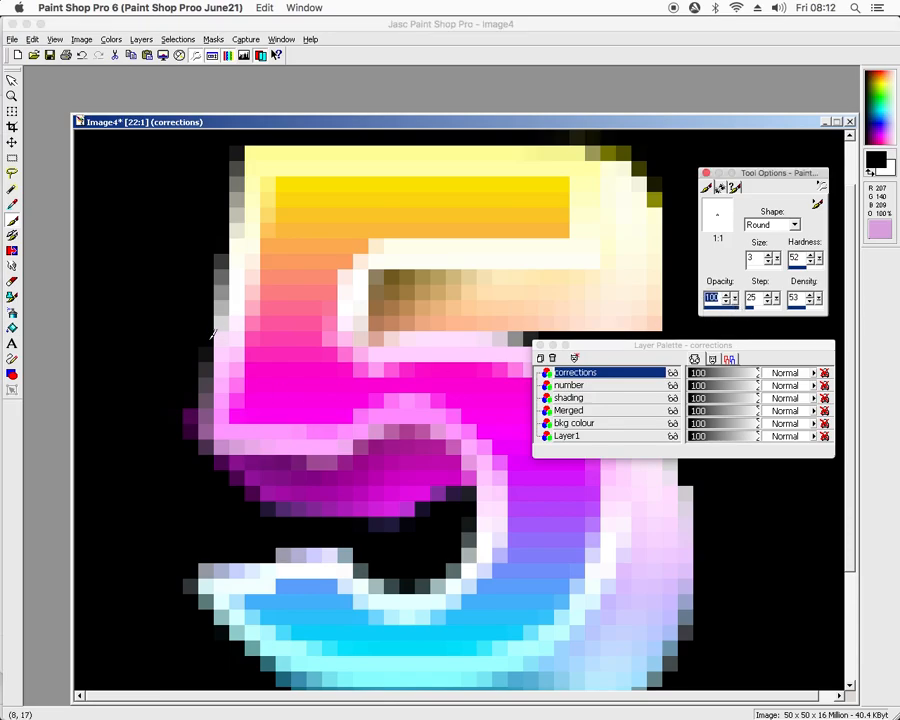
click(191, 357)
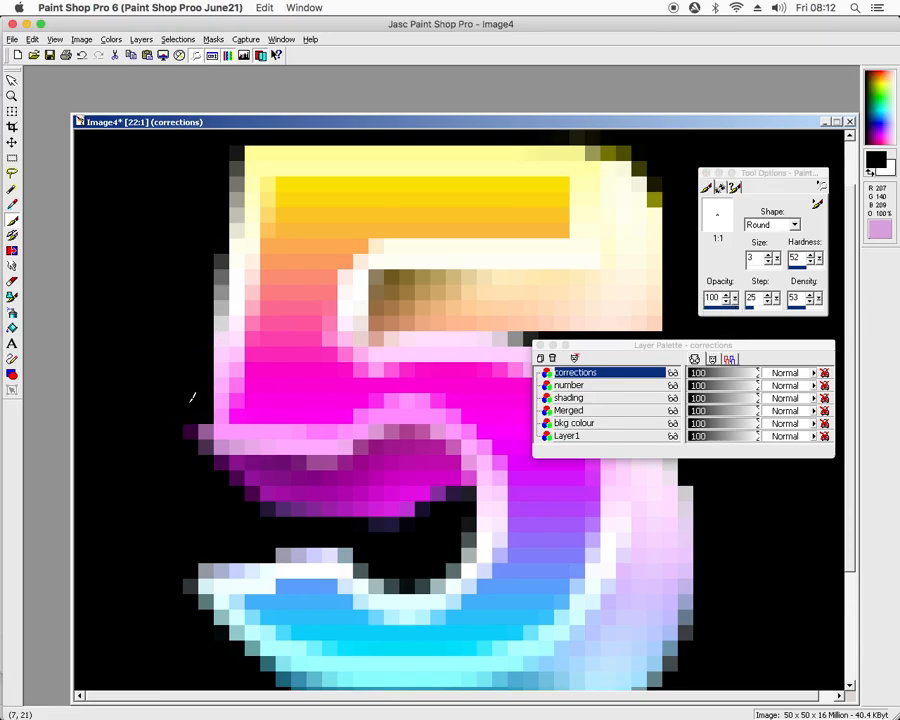
key(ctrl+z)
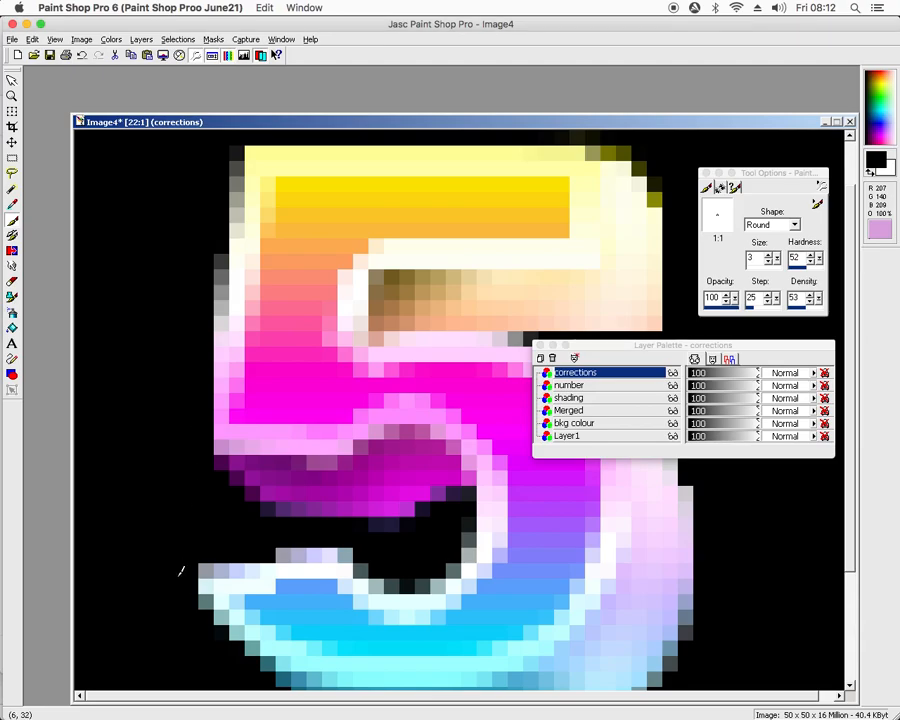
Cover the stray lavender pixels on top of the 5's lower-left arm in black with the Paint Brush
scroll(226, 455, down, 2)
drag(235, 449, 287, 442)
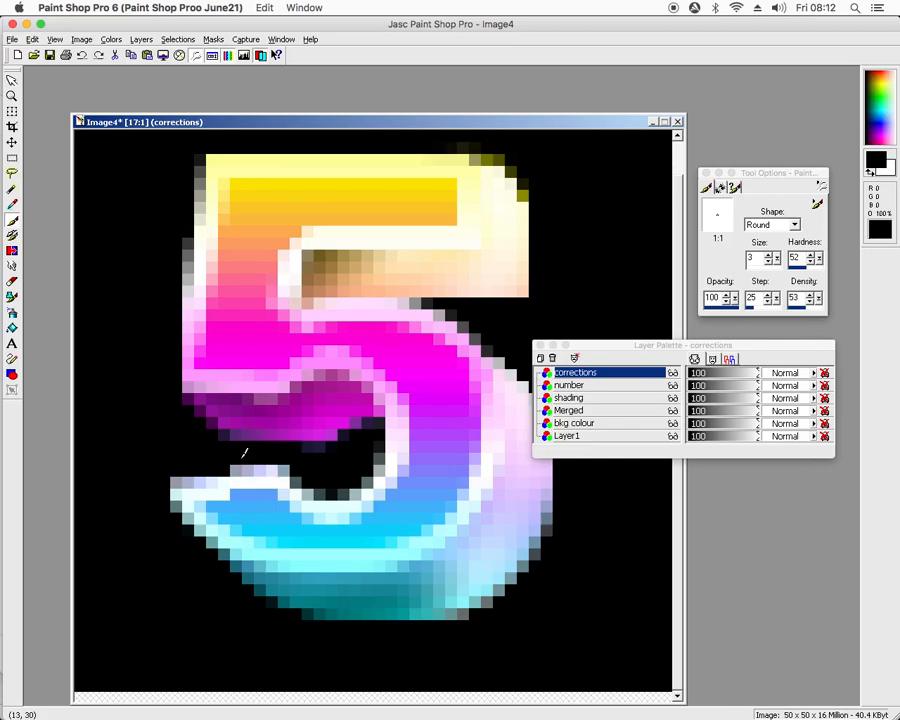
scroll(280, 452, down, 1)
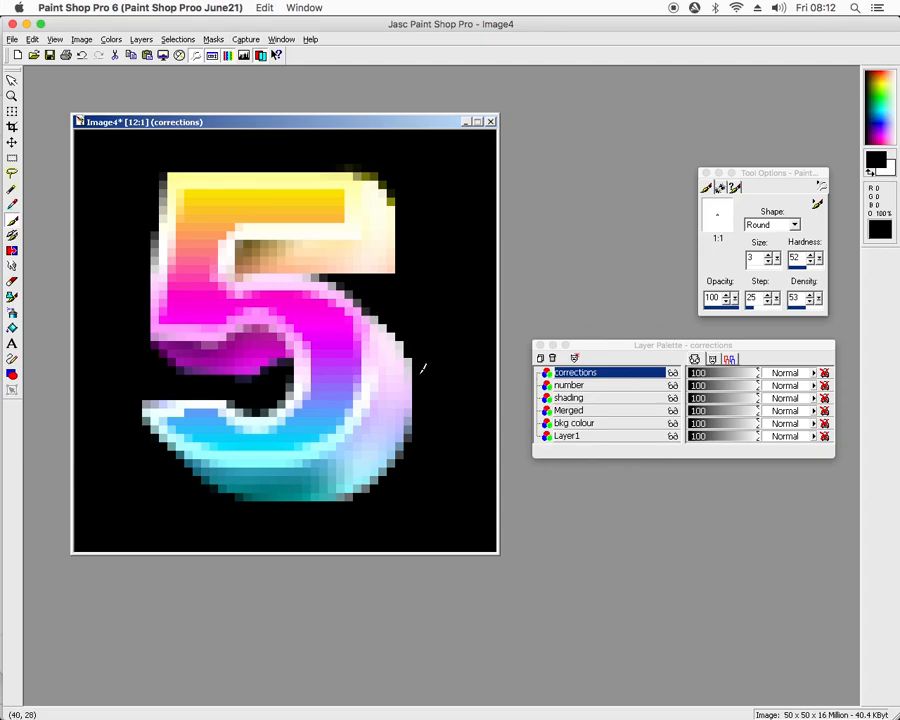
Trim the olive stray pixels at the 5's upper-right corner with black diagonal single lines, 3 pixels wide and antialiased
click(12, 358)
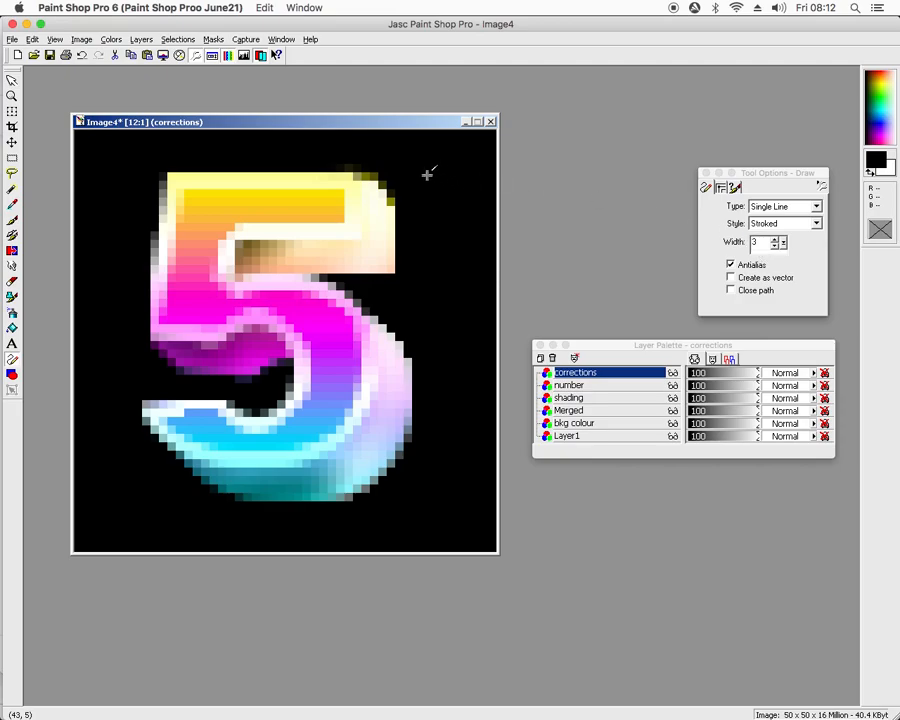
scroll(438, 177, up, 2)
drag(281, 222, 515, 313)
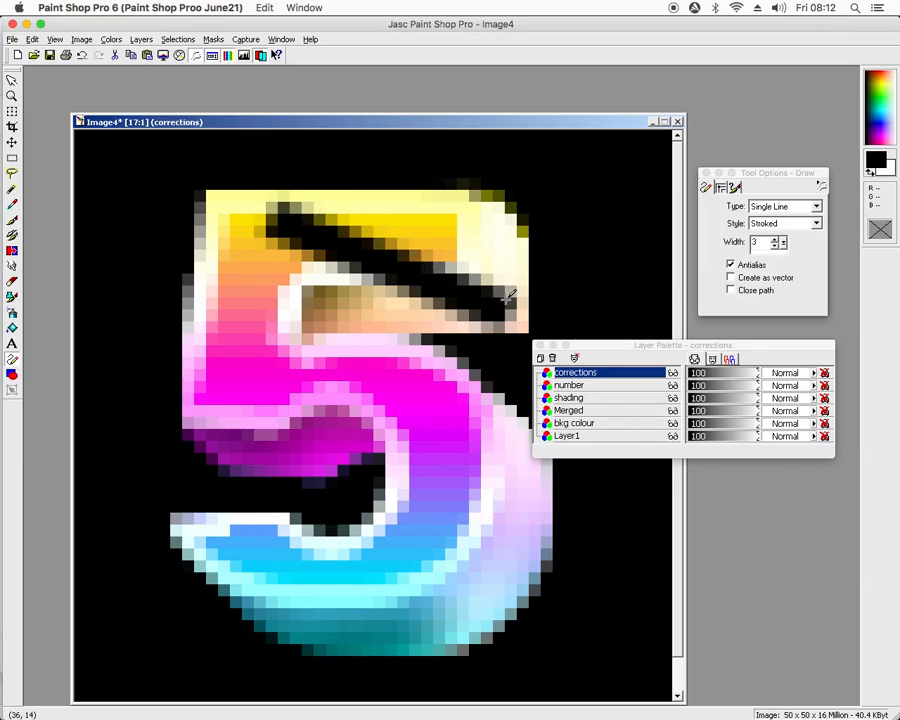
key(ctrl+z)
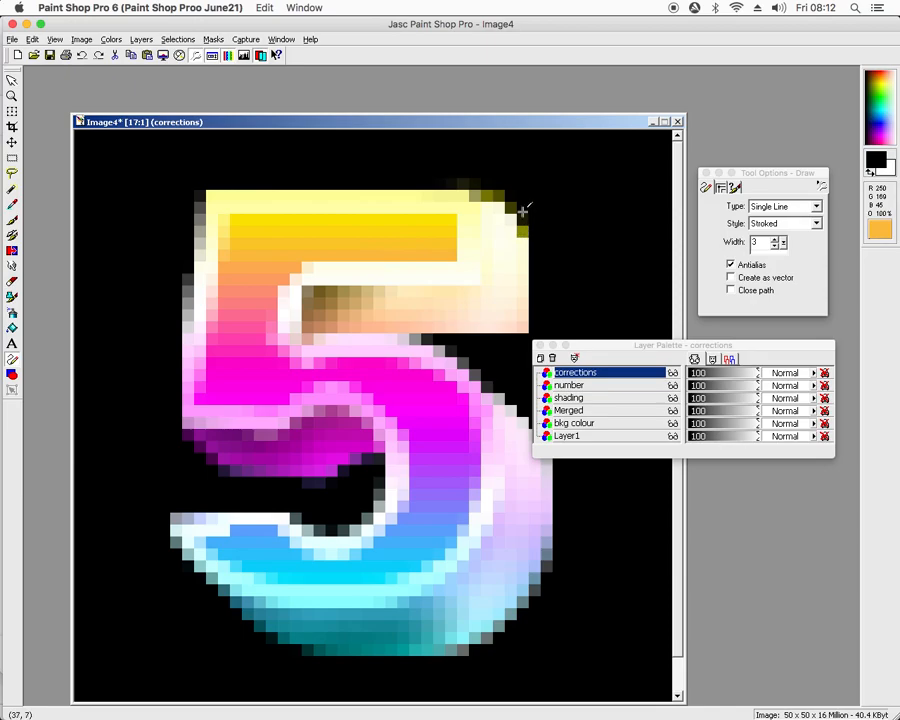
drag(477, 160, 579, 241)
drag(492, 173, 574, 254)
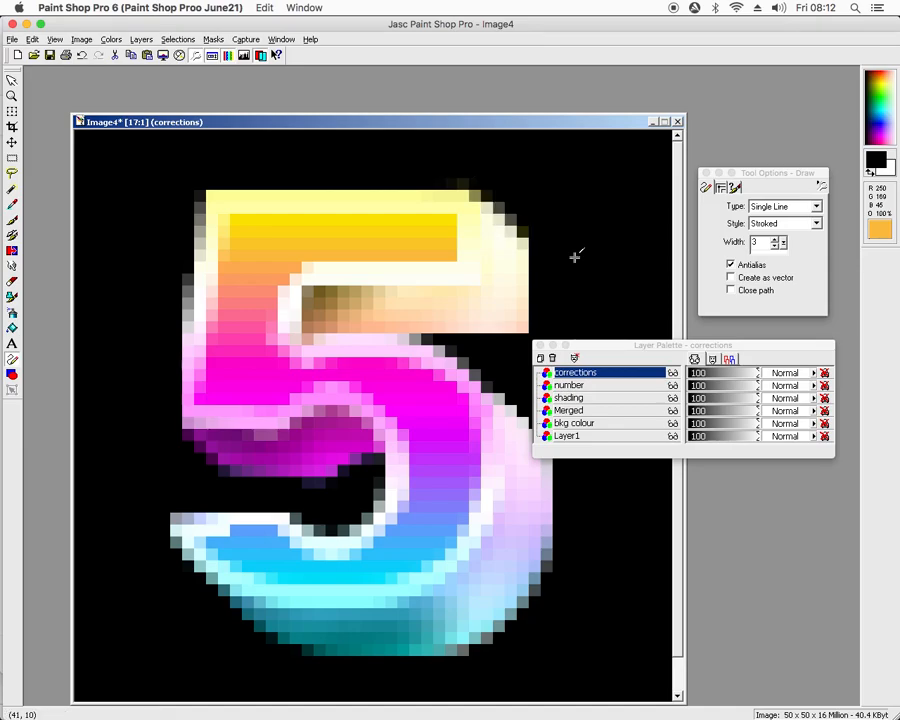
Trim the upper-right outer edge of the 5's lower bowl with two black diagonal lines, 3 pixels wide
key(minus)
key(minus)
key(minus)
key(plus)
key(plus)
key(plus)
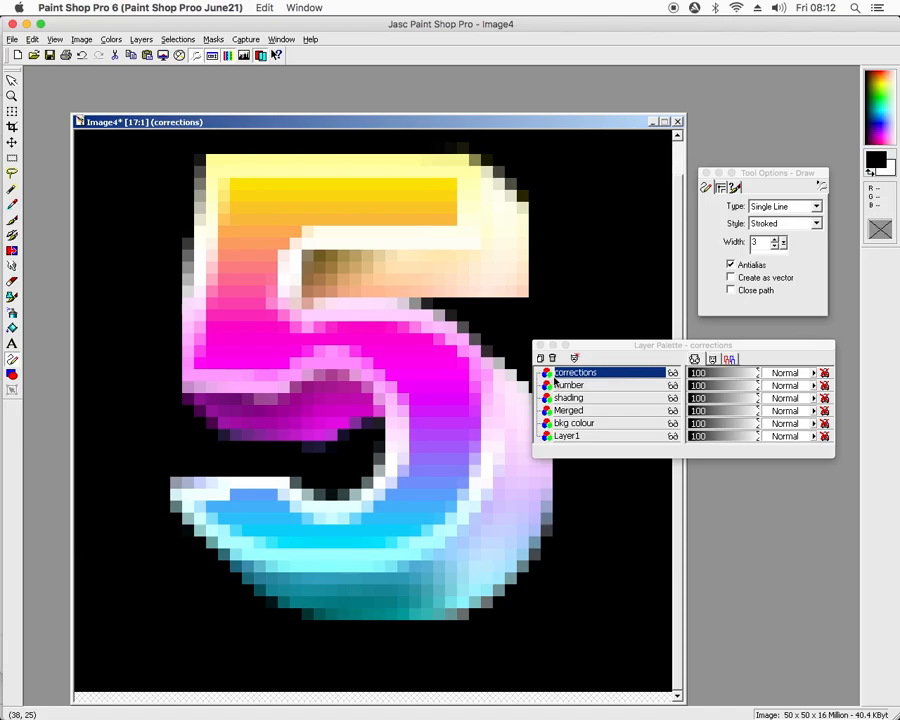
drag(462, 121, 346, 86)
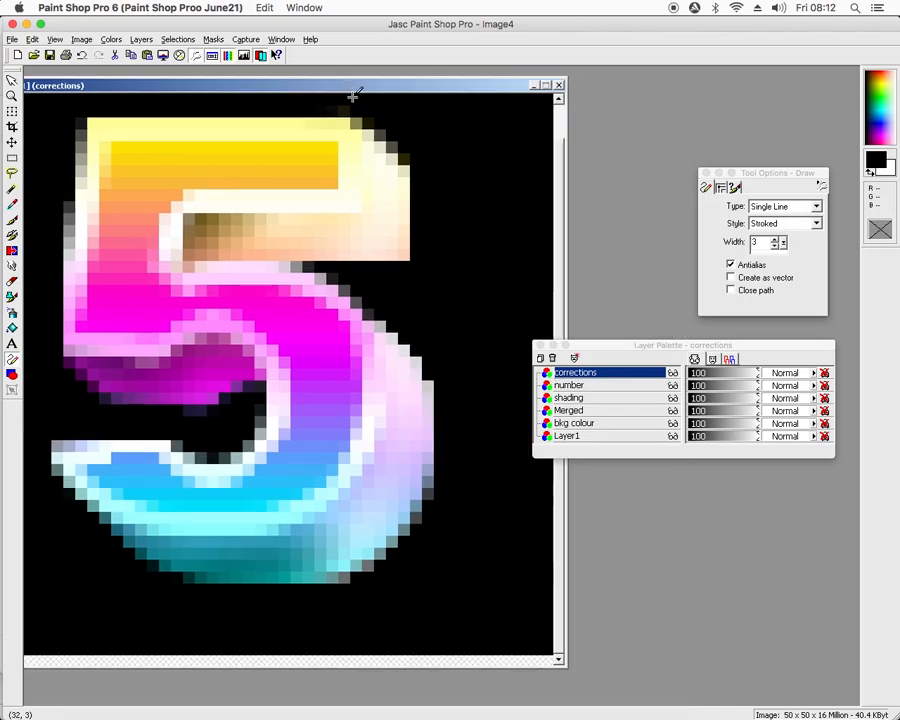
mouse_move(377, 300)
mouse_down()
mouse_move(449, 347)
mouse_move(476, 382)
mouse_up()
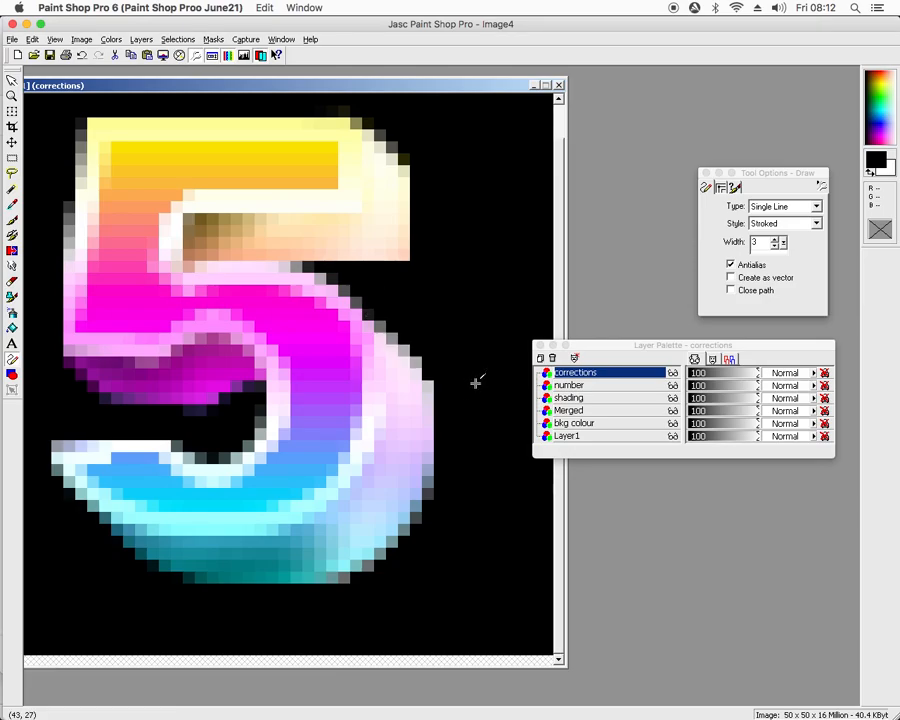
drag(392, 297, 486, 400)
Examine the corrected 5 at reduced and enlarged zoom levels to check its edges
scroll(321, 301, down, 4)
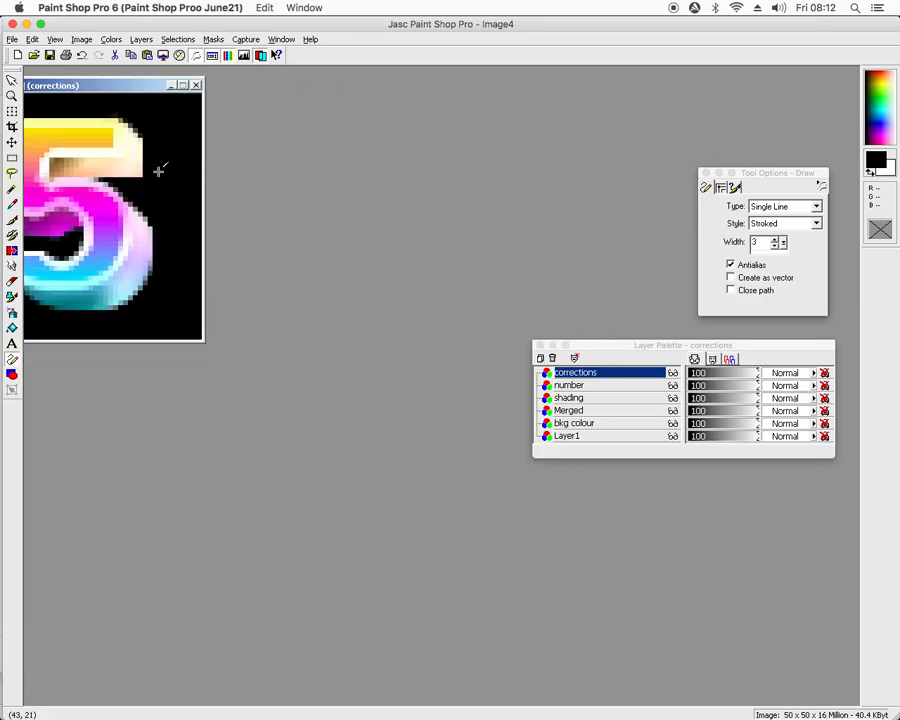
drag(107, 88, 272, 140)
scroll(290, 284, down, 3)
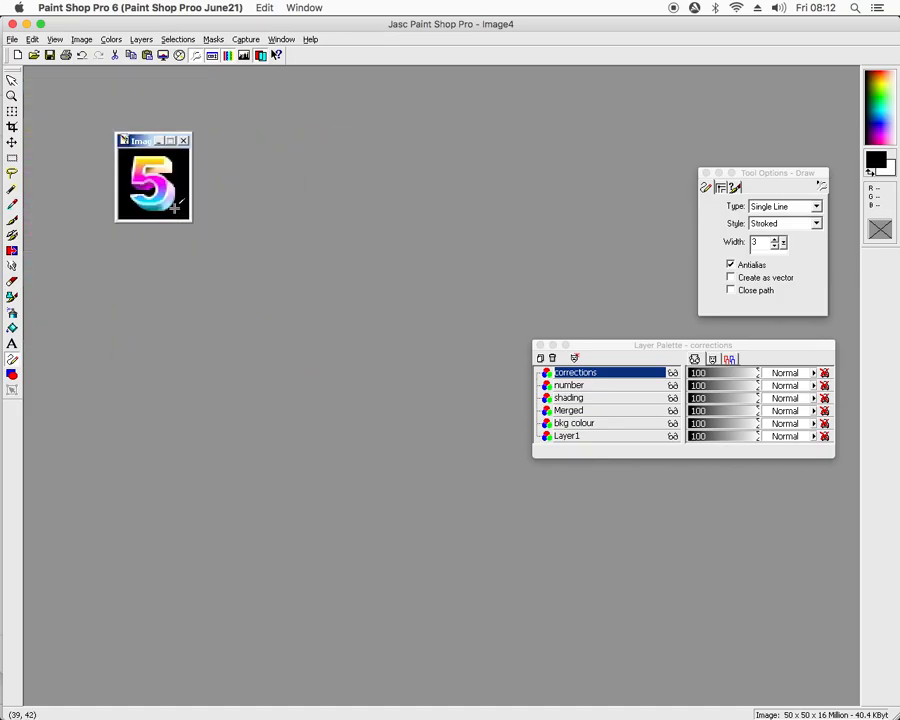
scroll(174, 207, up, 3)
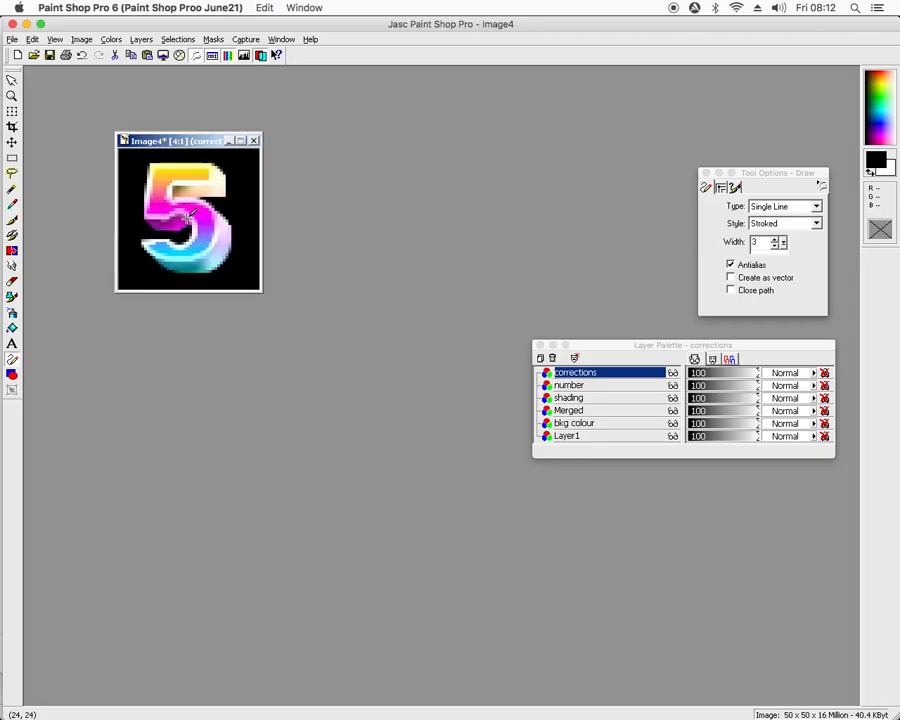
scroll(177, 183, up, 3)
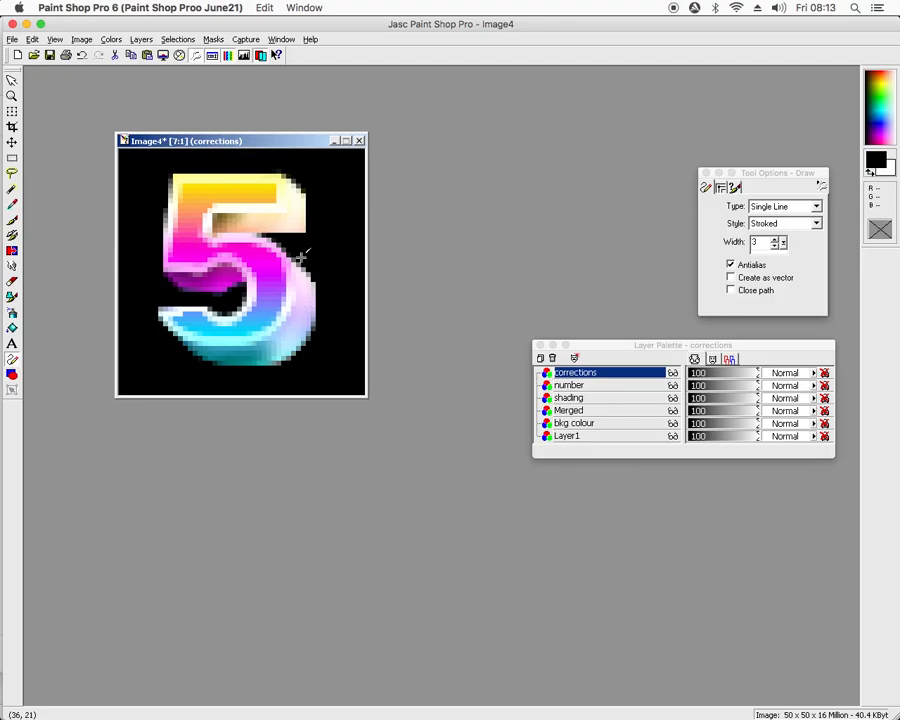
scroll(233, 349, down, 6)
scroll(195, 214, up, 3)
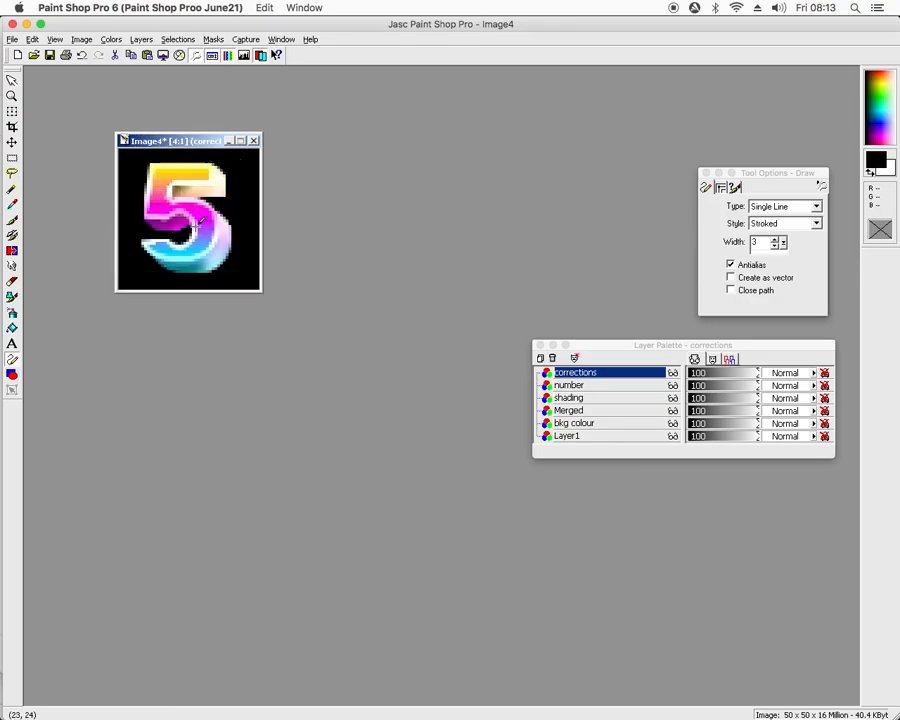